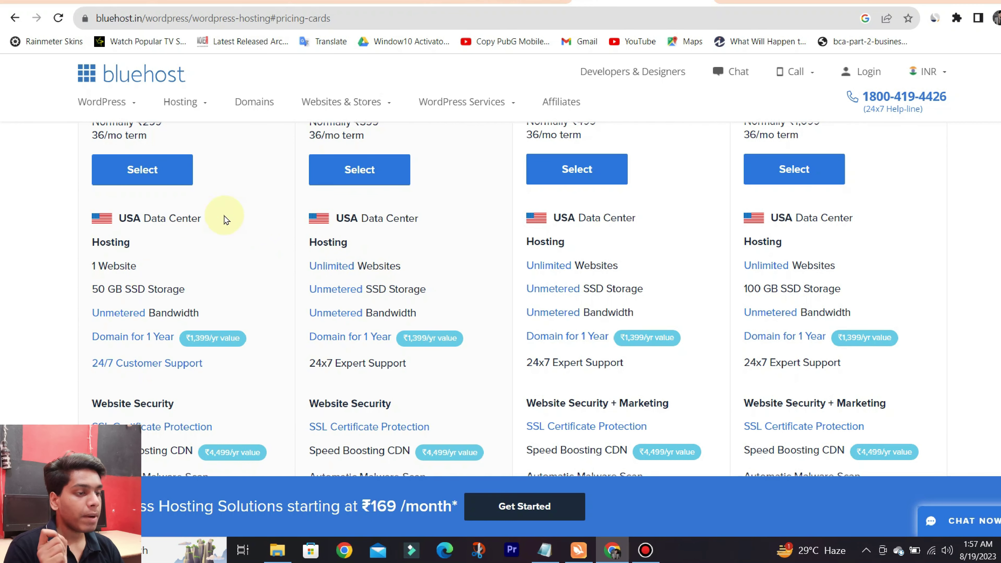
- Check the Bluehost plan prices and review the themes and plugins installed on the WordPress site
scroll(276, 209, up, 4)
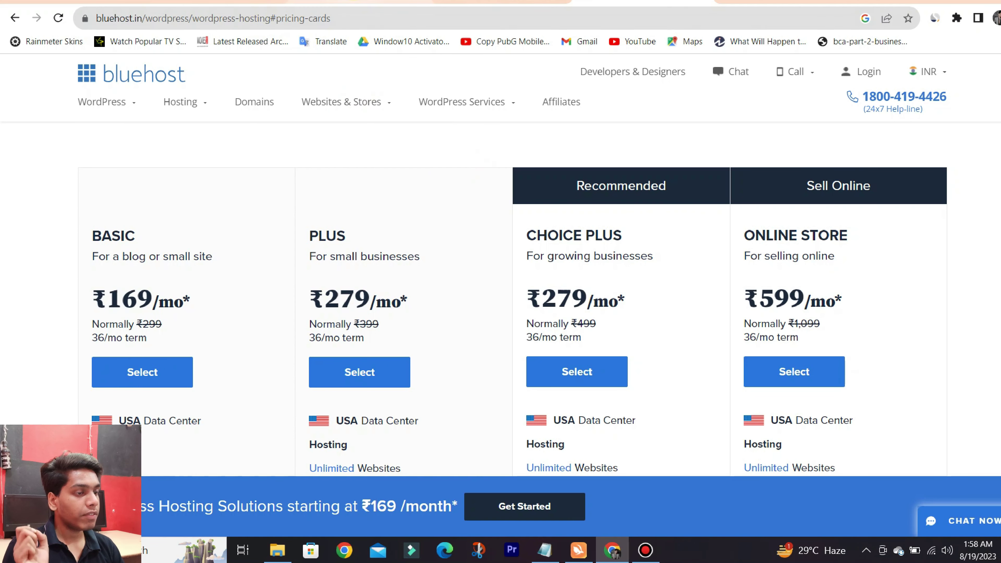
click(215, 2)
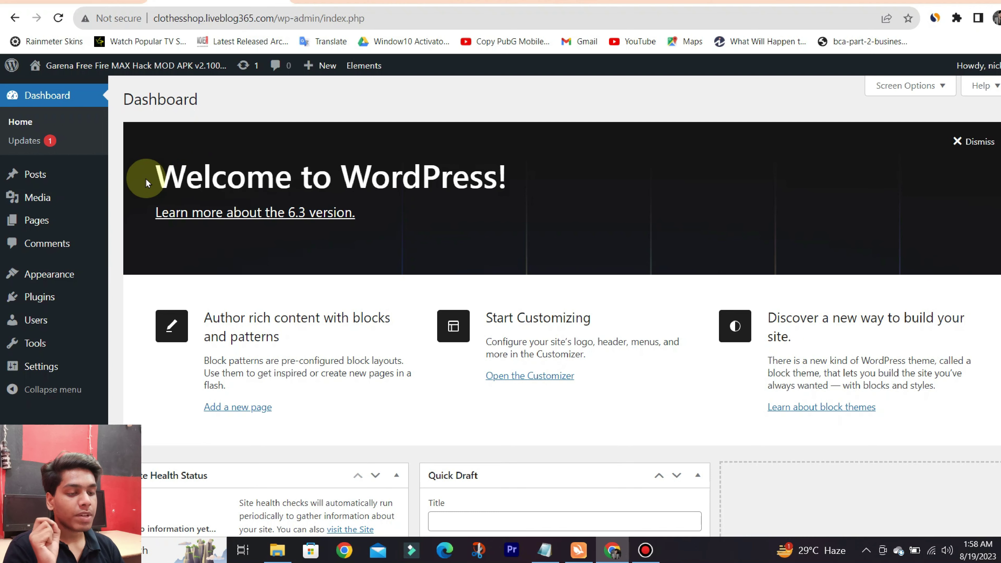
click(50, 273)
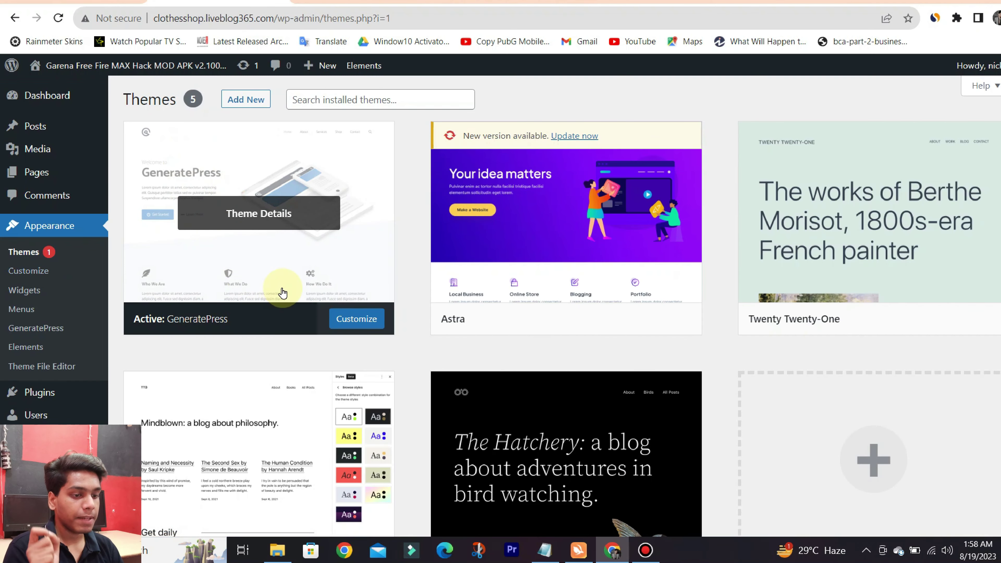
click(43, 392)
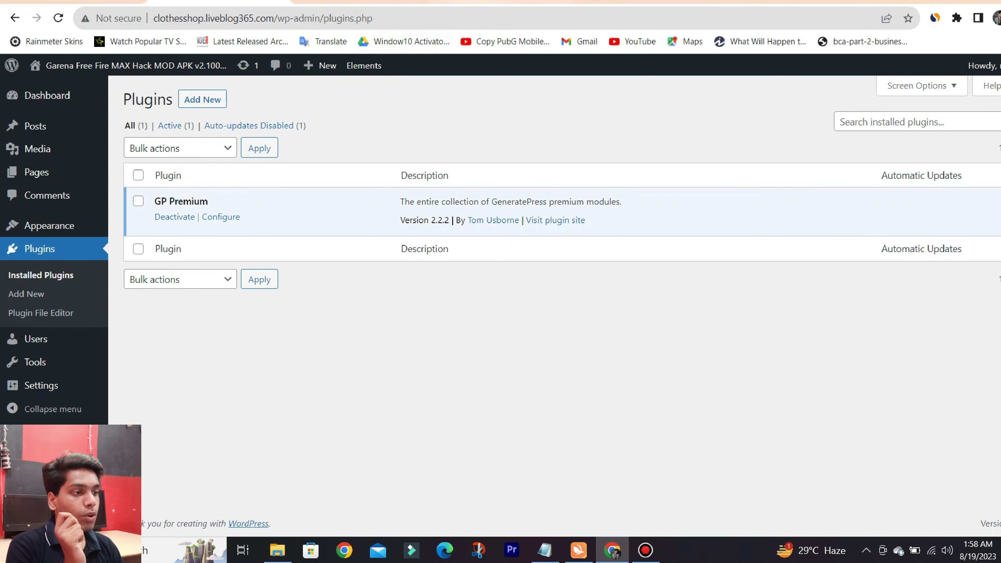
- View the Hostinger web hosting plans and return to the site's installed plugins list
click(472, 2)
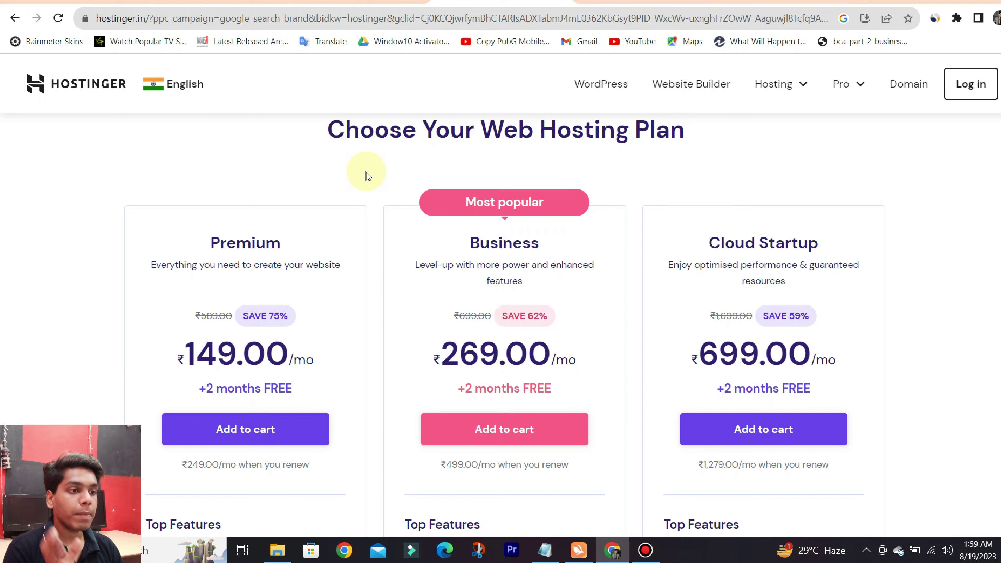
click(222, 5)
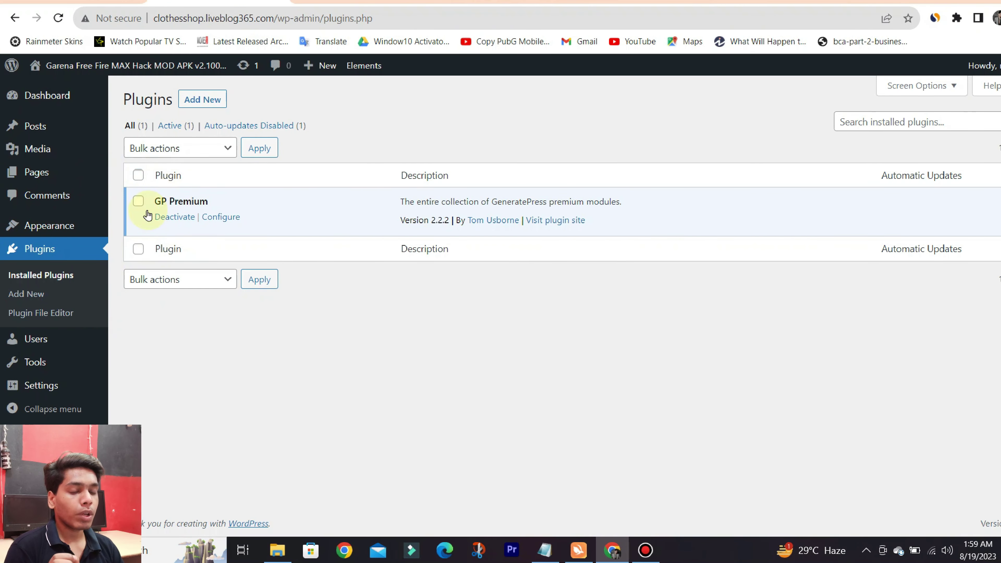
mouse_move(44, 226)
click(159, 224)
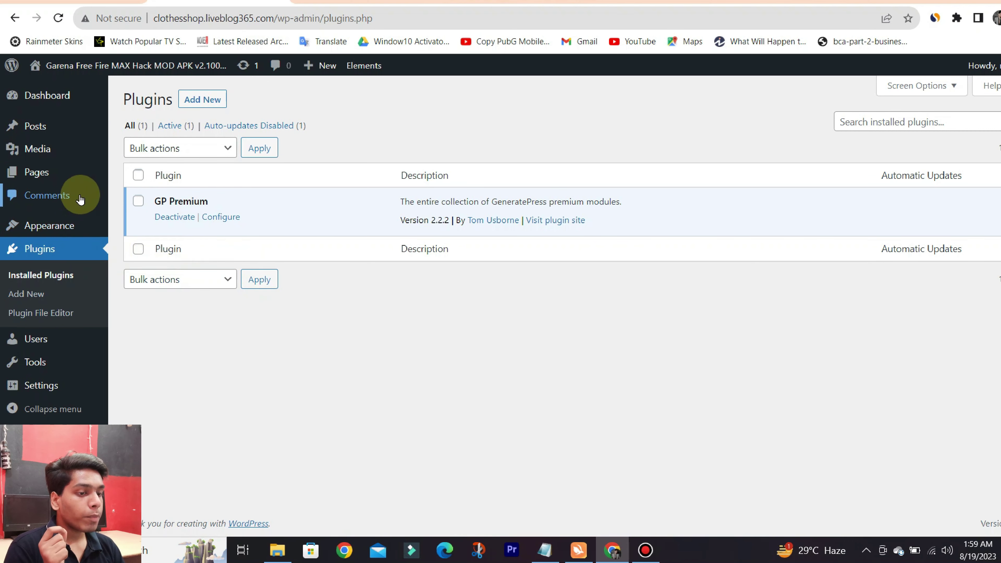
- Open the GeneratePress theme options and review the list of modules, including Copyright
mouse_move(65, 227)
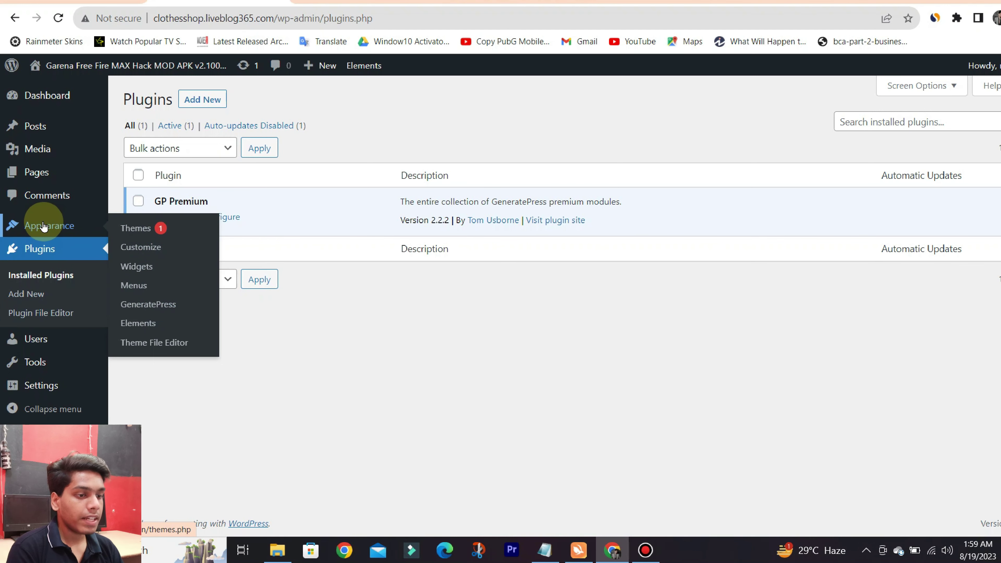
click(161, 313)
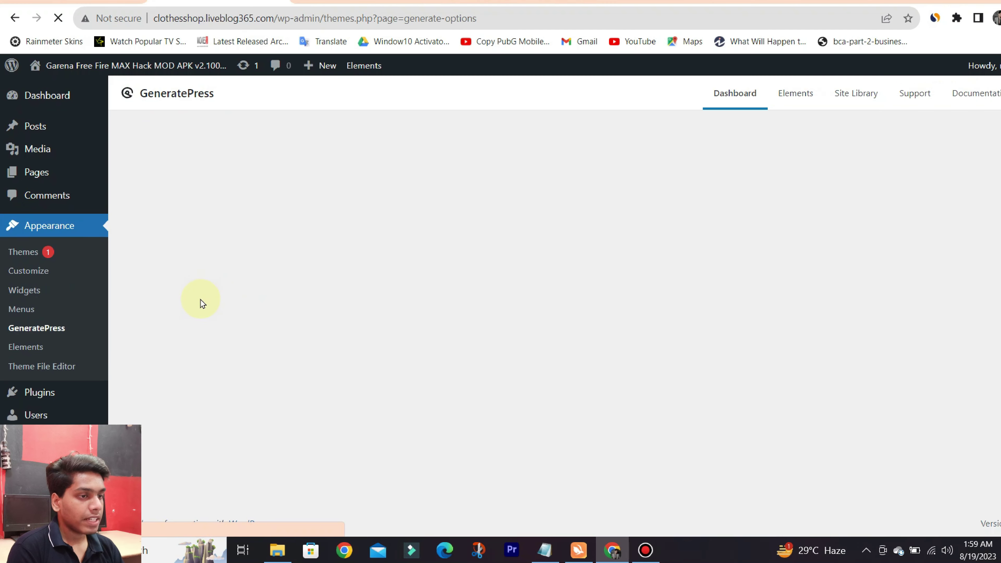
scroll(563, 260, down, 3)
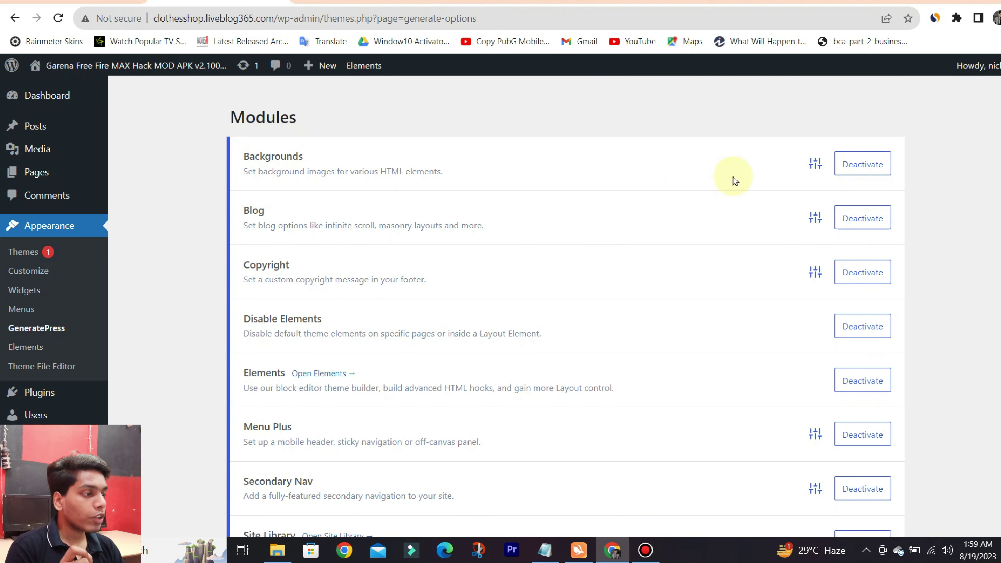
scroll(844, 163, down, 10)
scroll(844, 340, up, 1)
scroll(825, 265, up, 6)
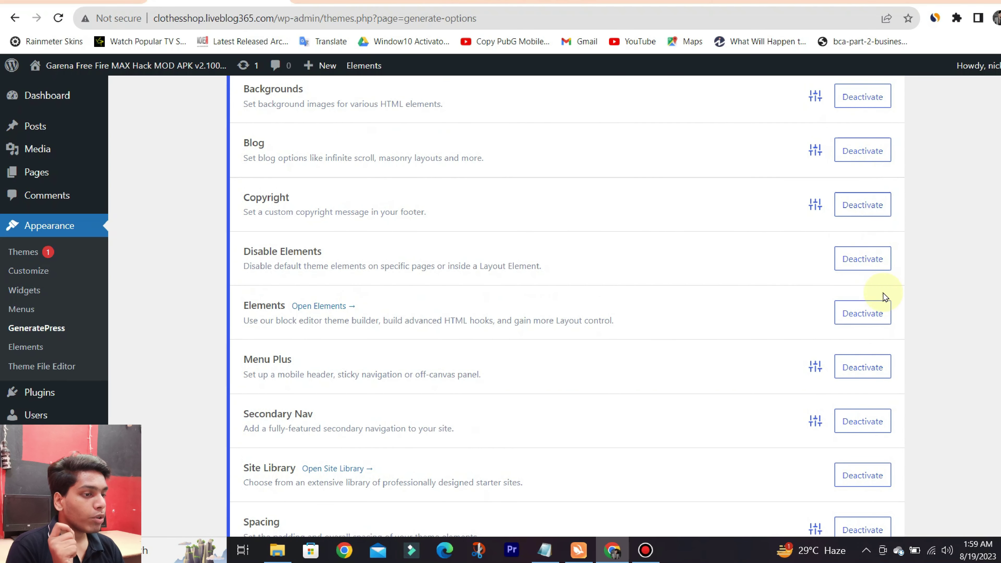
drag(241, 201, 289, 201)
click(312, 199)
- View the live site's homepage and examine the copyright line in its footer
click(355, 3)
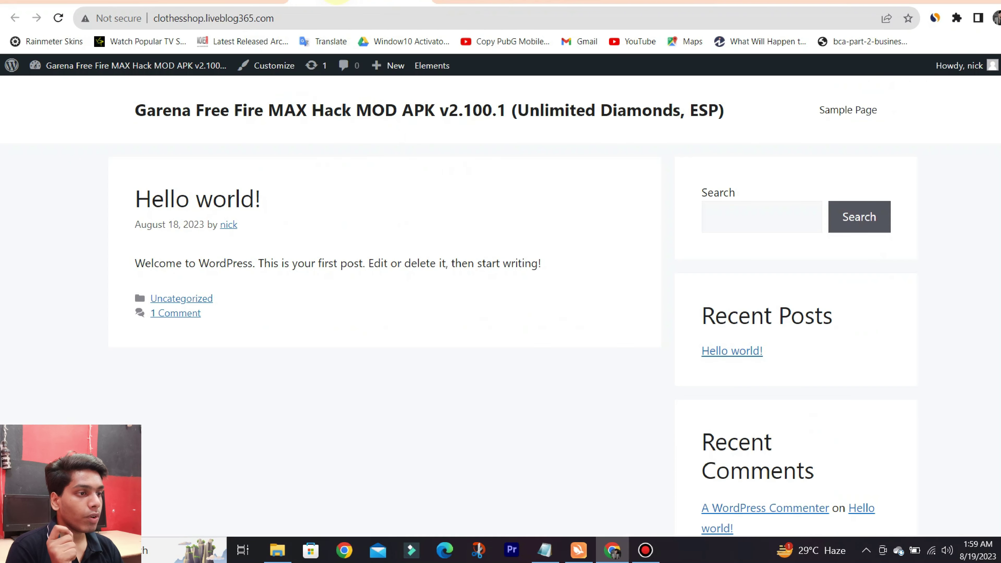
scroll(413, 170, down, 3)
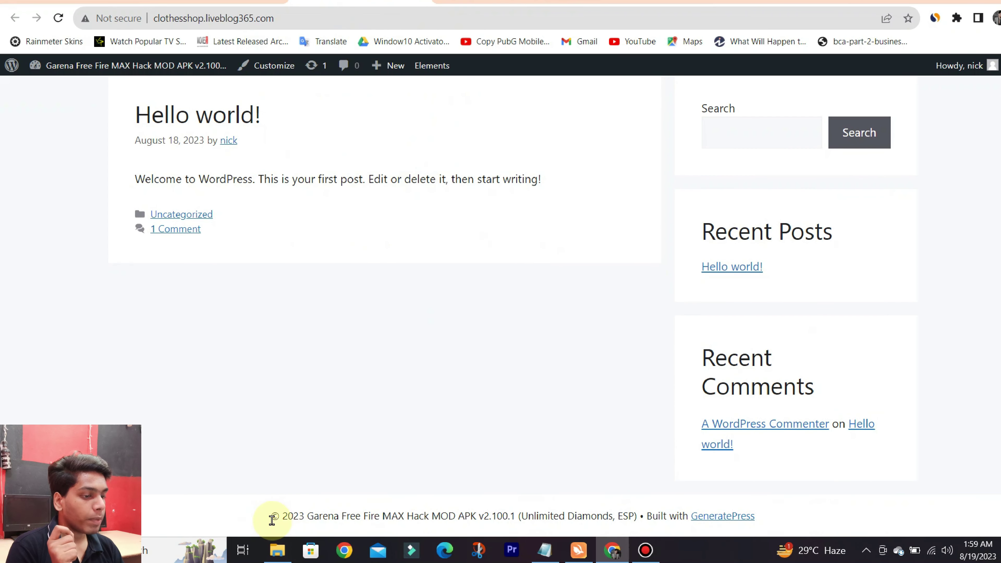
drag(276, 517, 366, 519)
click(199, 477)
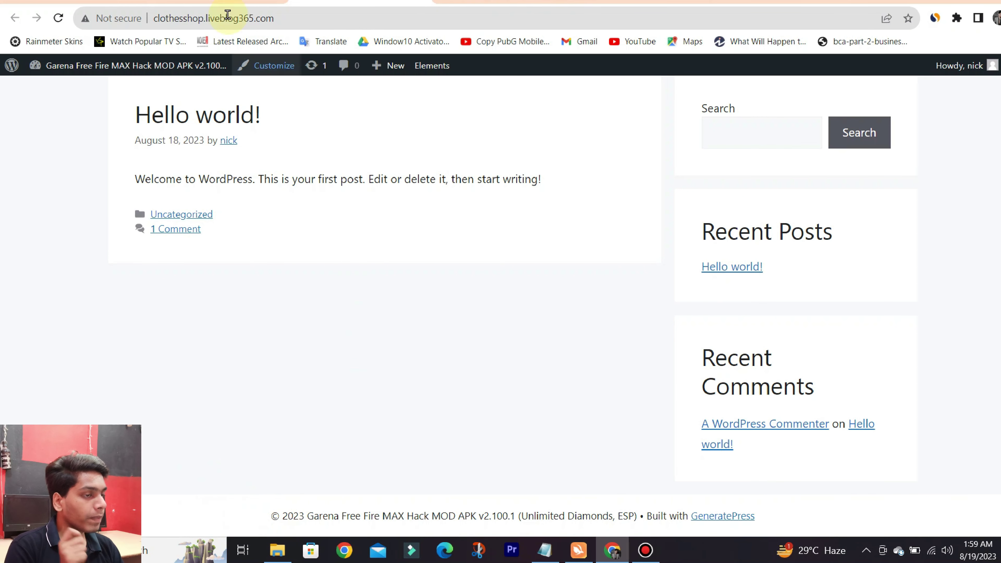
- Return to the GeneratePress options and view the License Key section above the modules
click(221, 3)
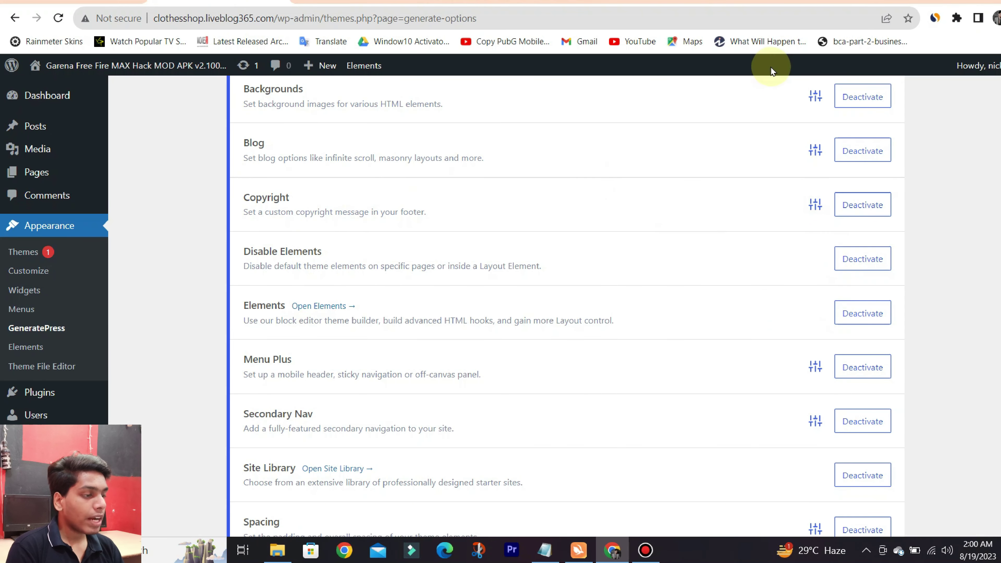
scroll(595, 403, up, 1)
scroll(594, 403, up, 5)
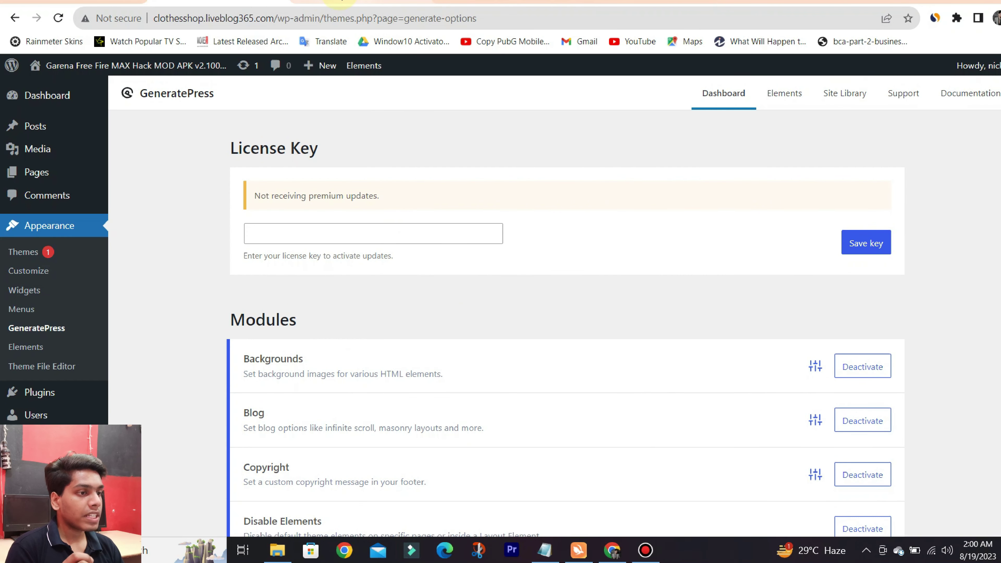
- Open the customizer from the live site's homepage and bring up the Additional CSS editor
click(339, 1)
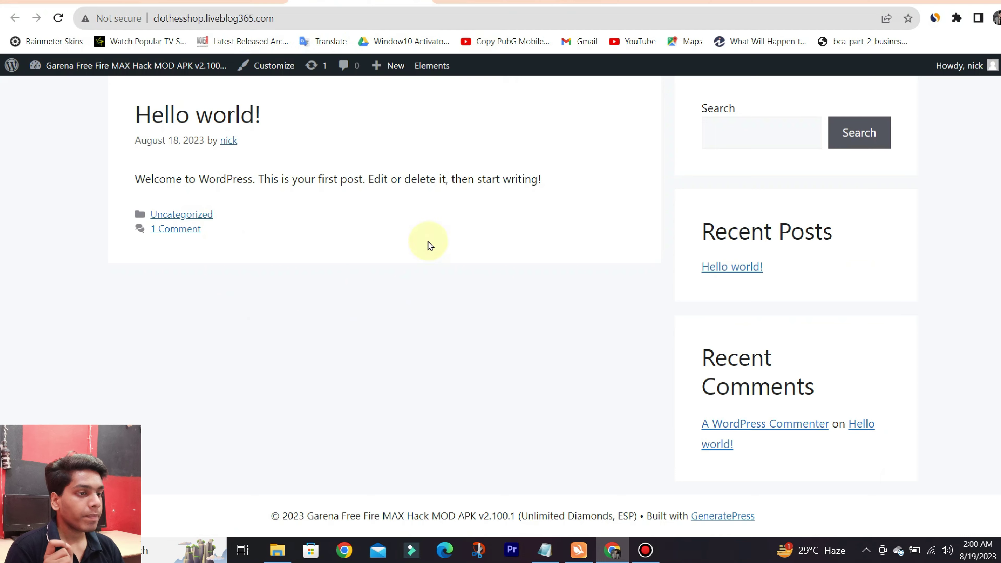
scroll(322, 220, up, 2)
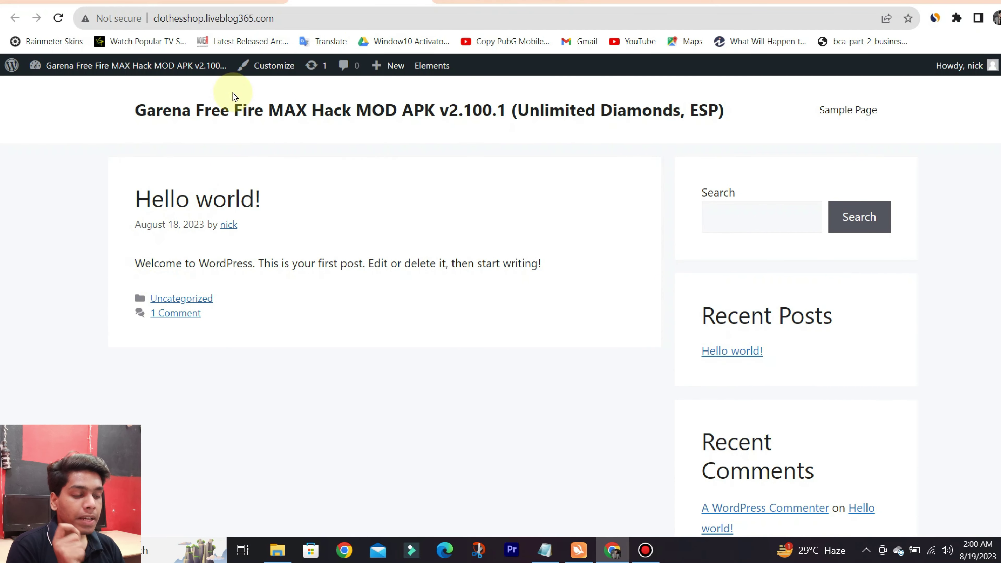
click(240, 70)
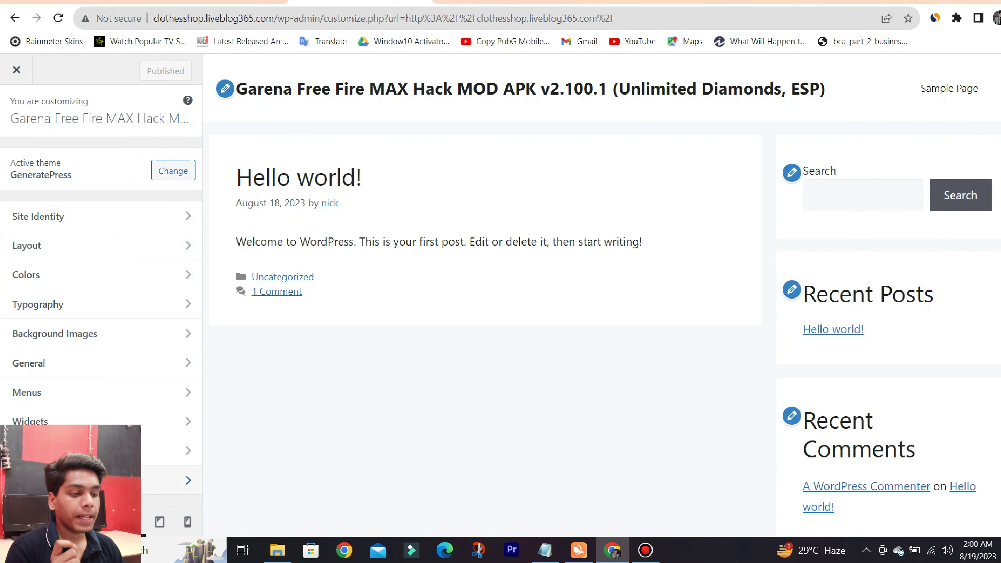
click(165, 480)
scroll(114, 417, down, 5)
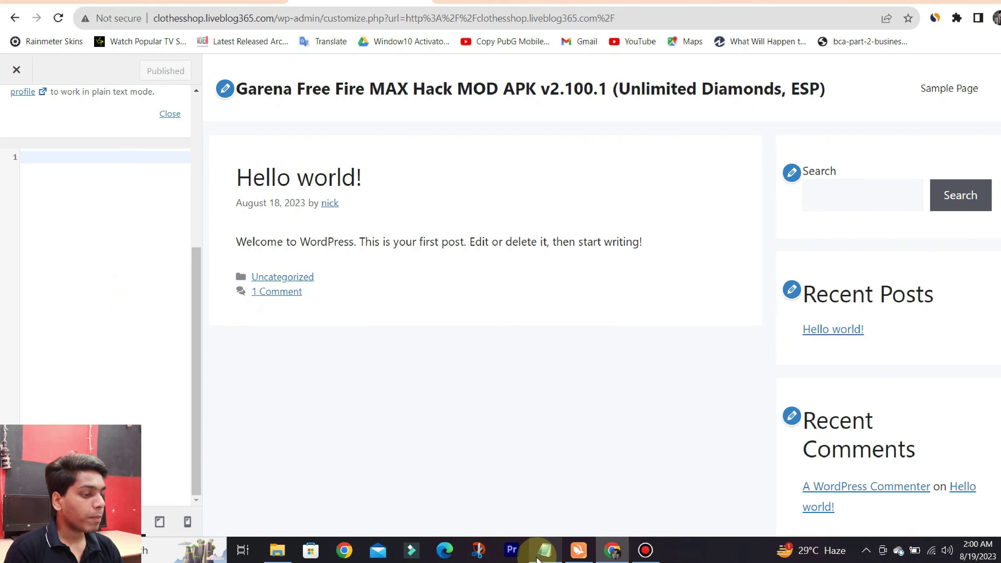
- Copy the entire CSS from the "gp css" file in Notepad and paste it into the customizer's empty CSS editor
click(544, 550)
key(ctrl+a)
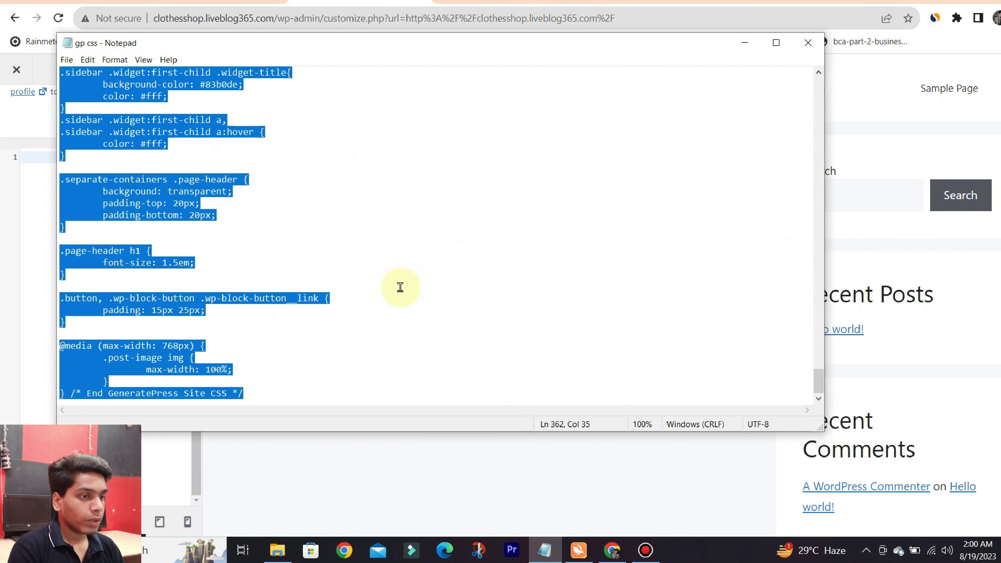
click(751, 44)
click(129, 184)
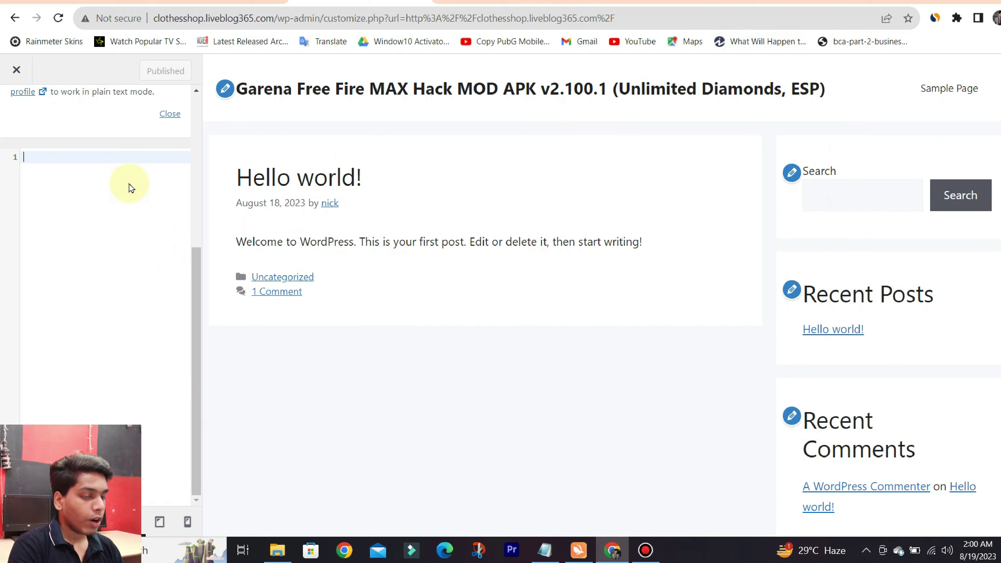
key(ctrl+v)
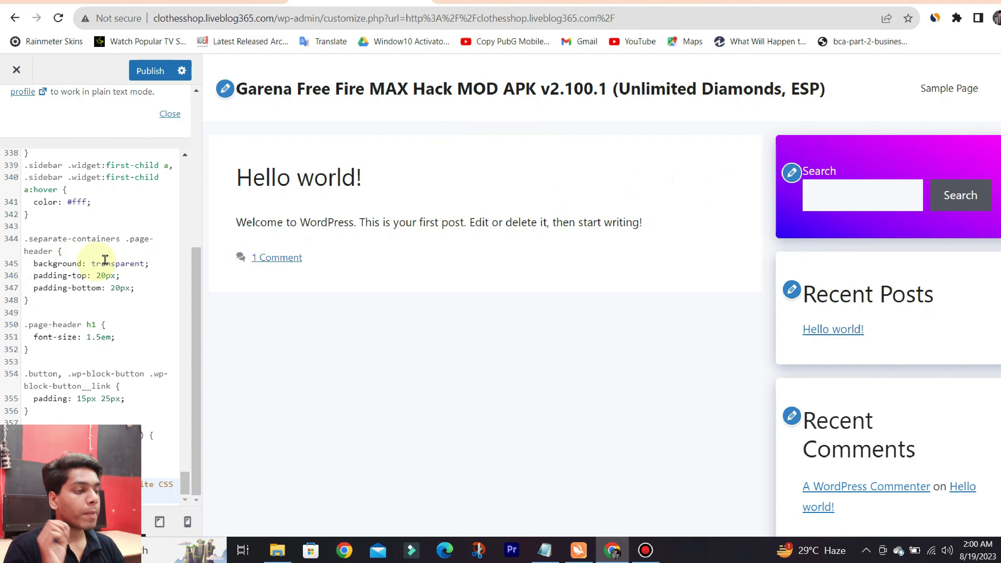
- Look over the pasted CSS and the site preview, and publish the changes
scroll(803, 260, down, 2)
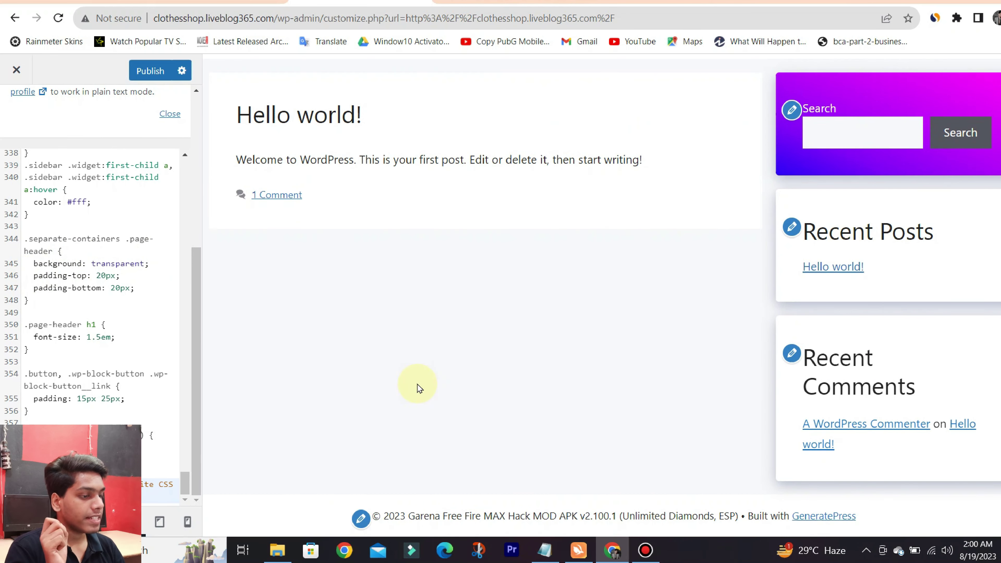
scroll(123, 311, up, 10)
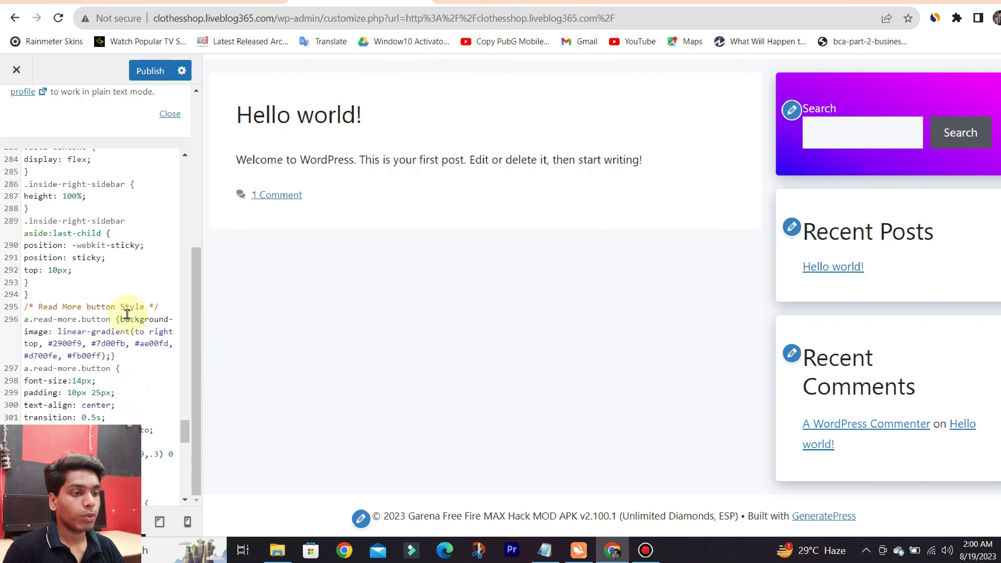
scroll(127, 314, up, 4)
click(146, 70)
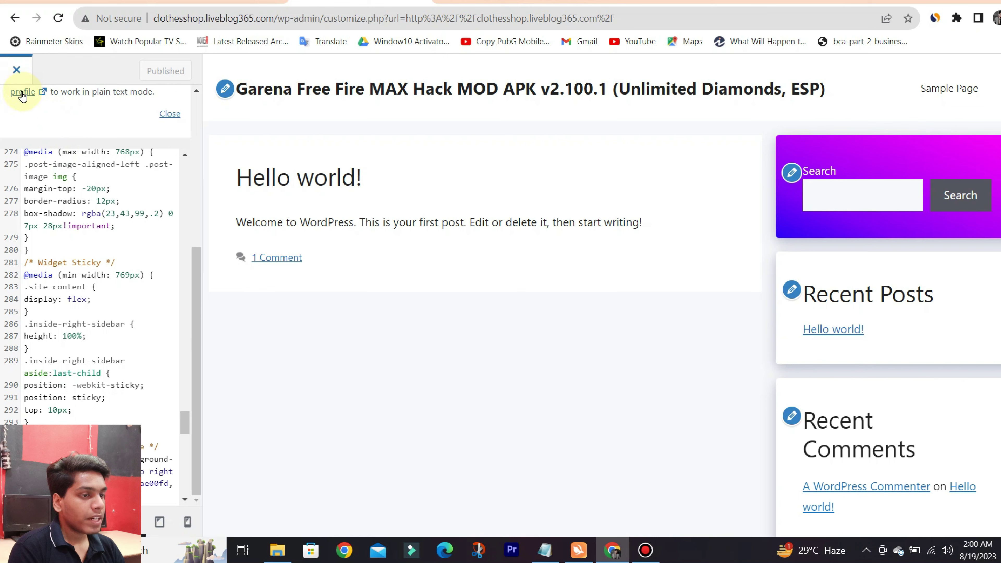
- Leave the CSS editor and change the site title in Site Identity to "iug world"
scroll(22, 87, up, 5)
click(18, 115)
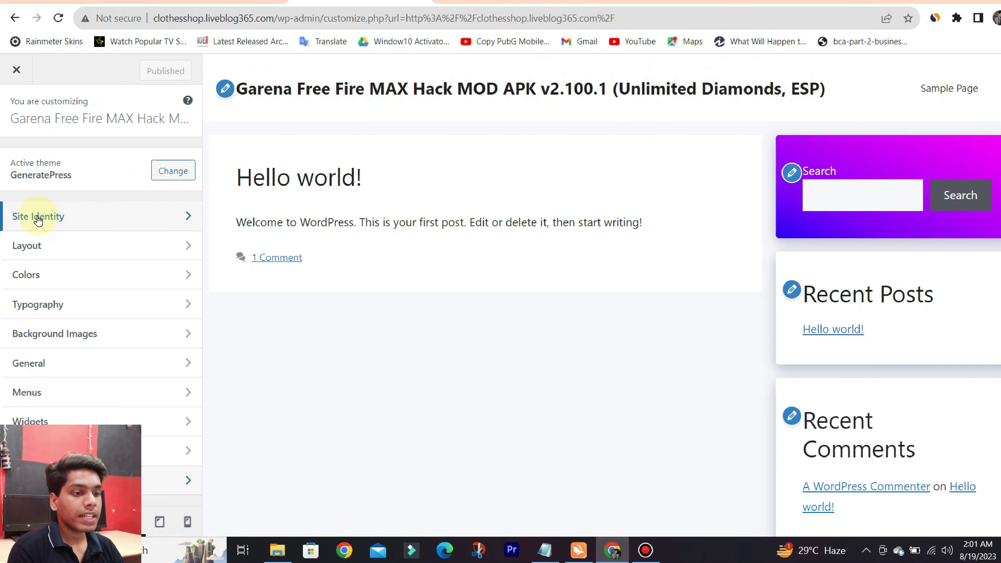
click(75, 224)
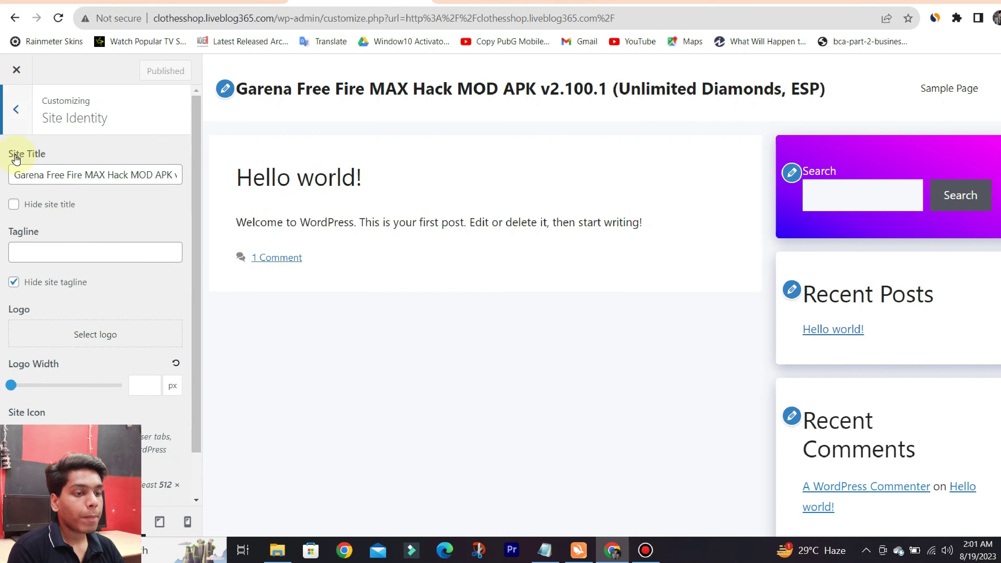
triple_click(84, 179)
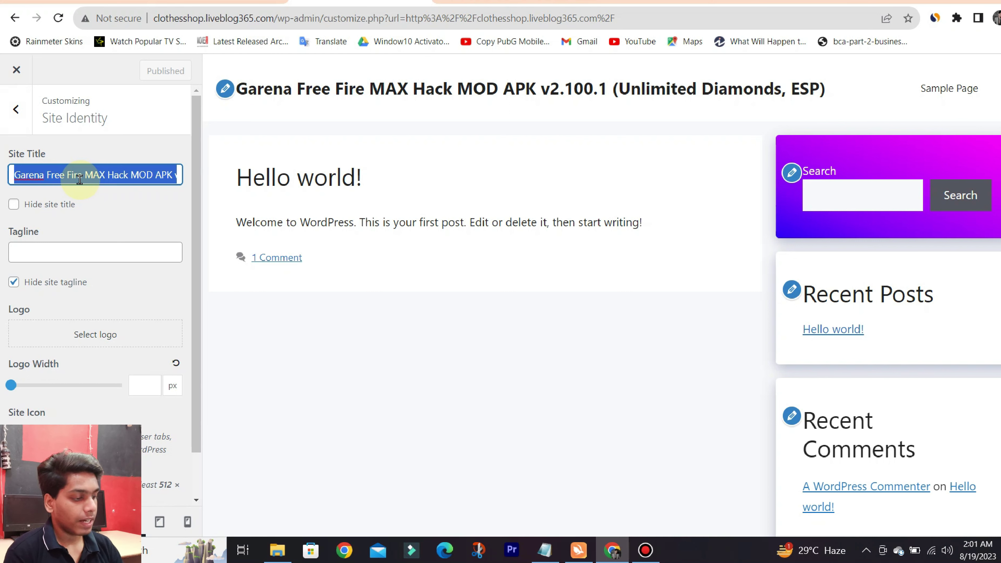
key(BackSpace)
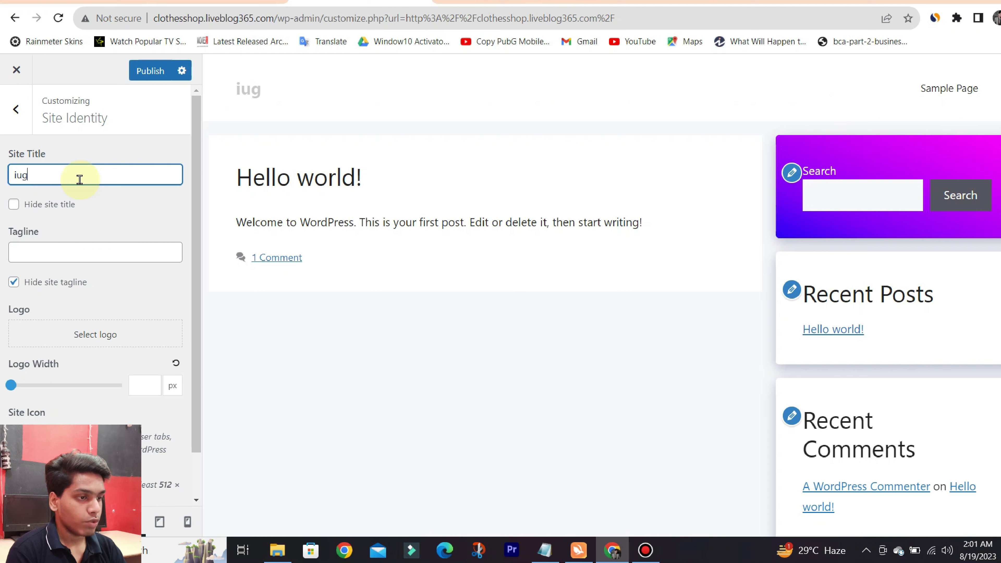
text(iug o)
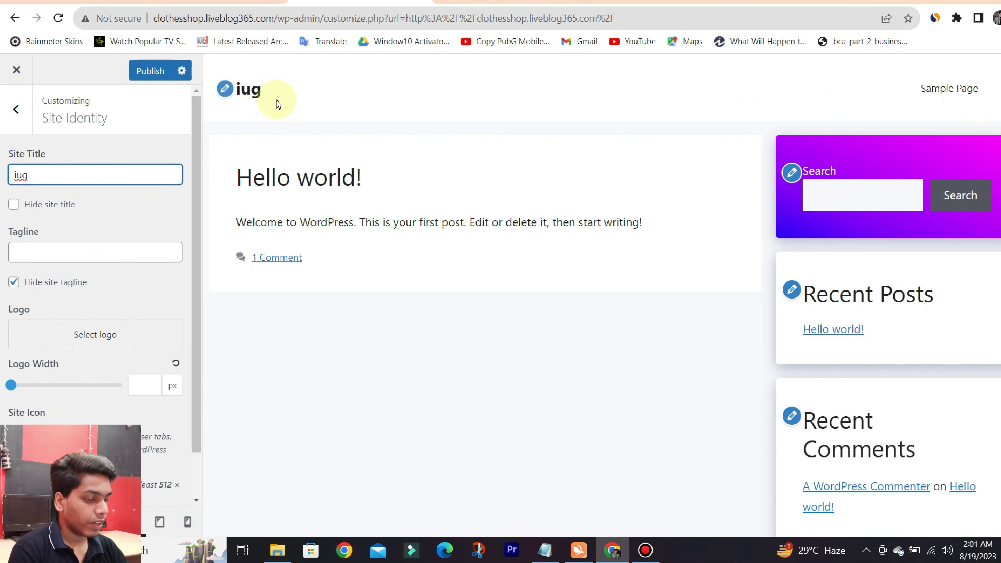
text(wrld)
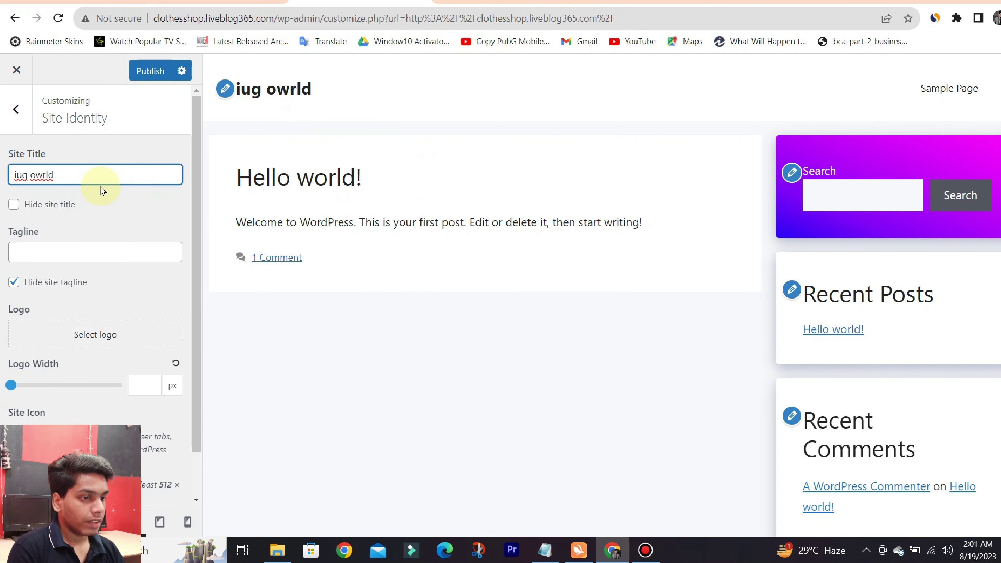
click(42, 175)
double_click(59, 178)
key(BackSpace)
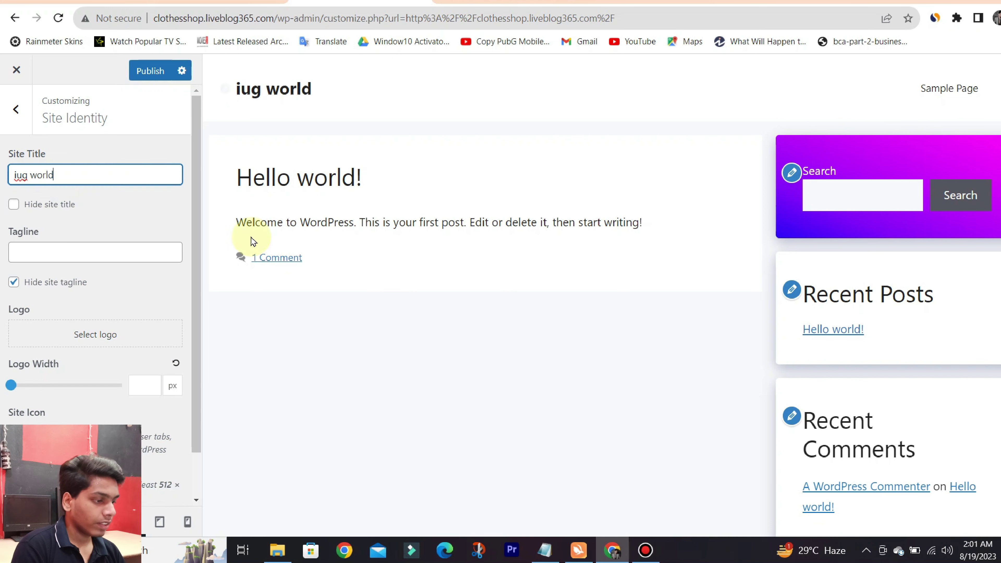
click(645, 549)
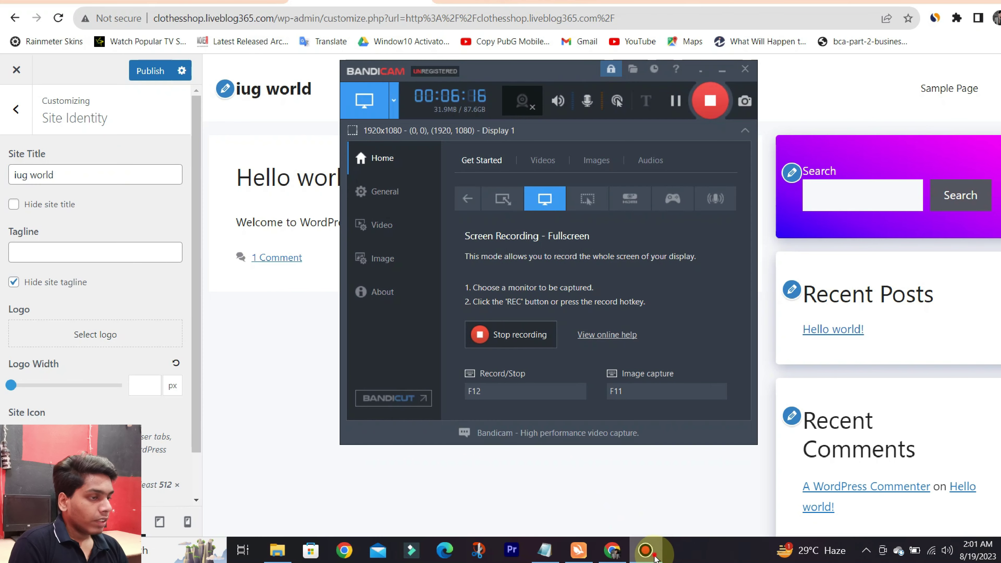
click(653, 556)
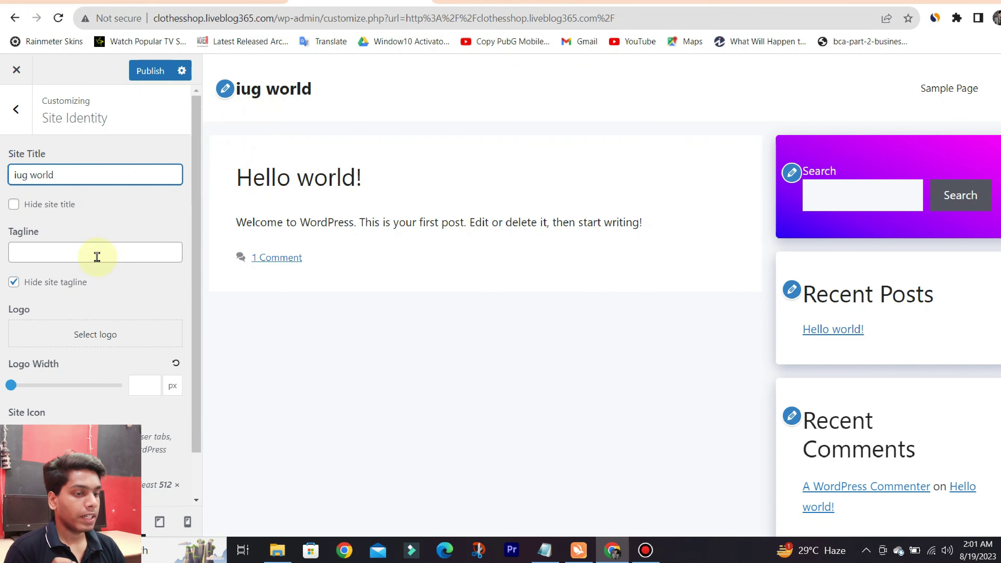
- Publish the site title change, leave Site Identity and open the Colors settings
click(85, 256)
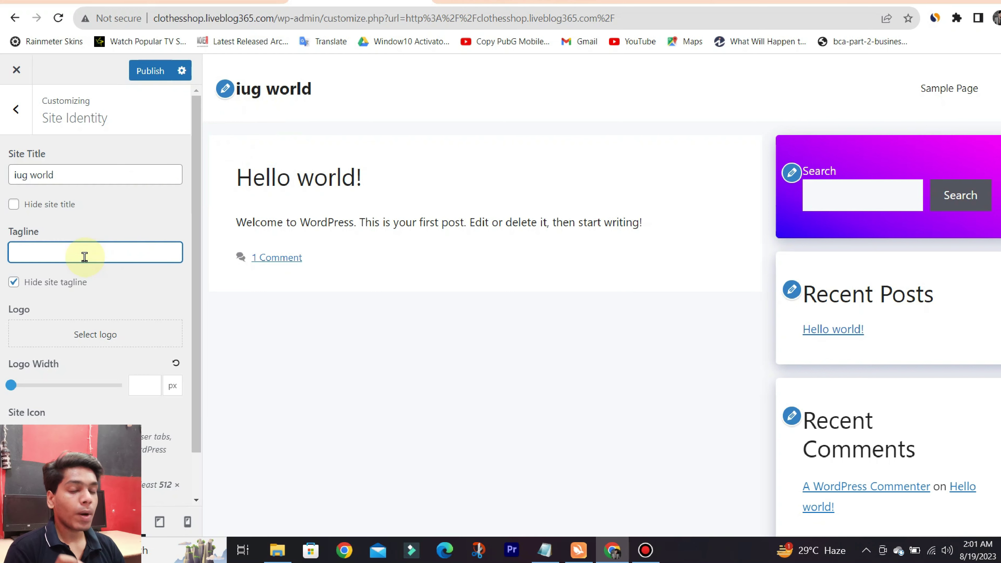
scroll(84, 272, down, 1)
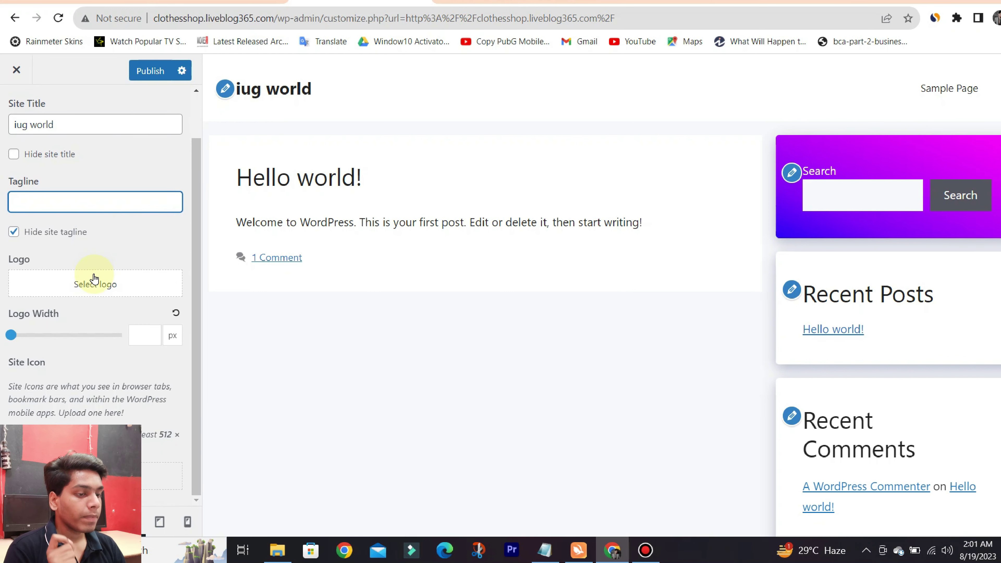
scroll(197, 268, up, 1)
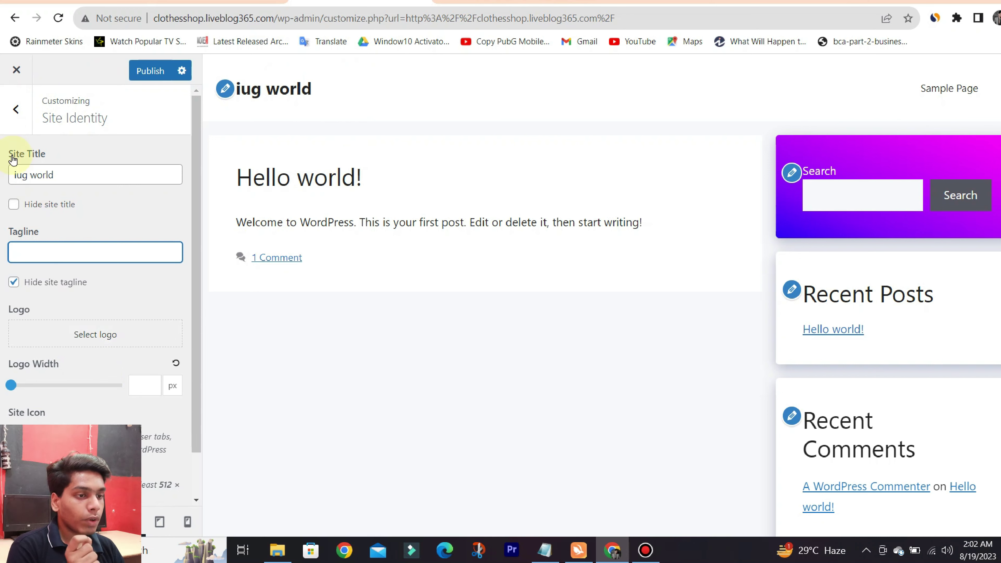
click(154, 73)
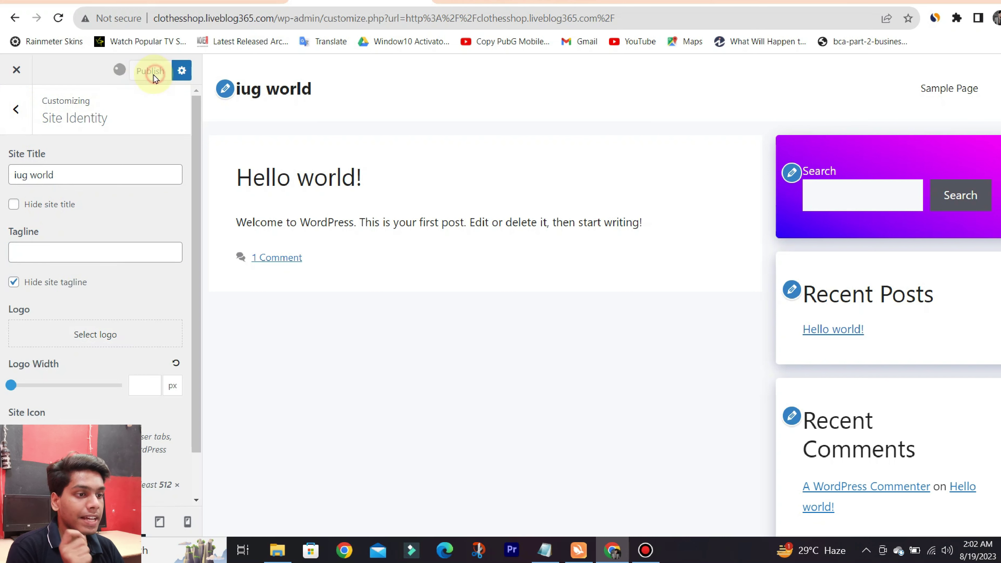
click(5, 118)
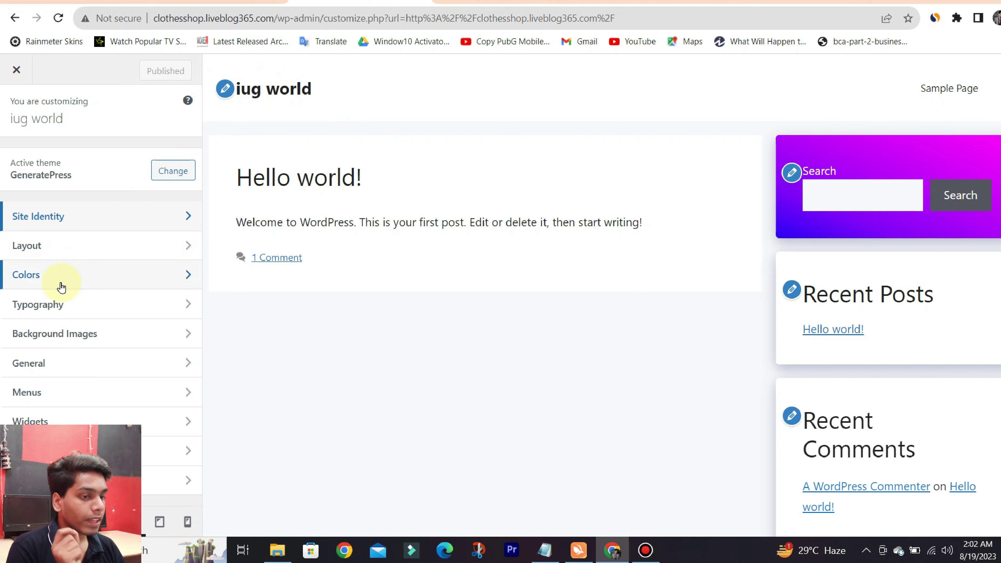
click(71, 285)
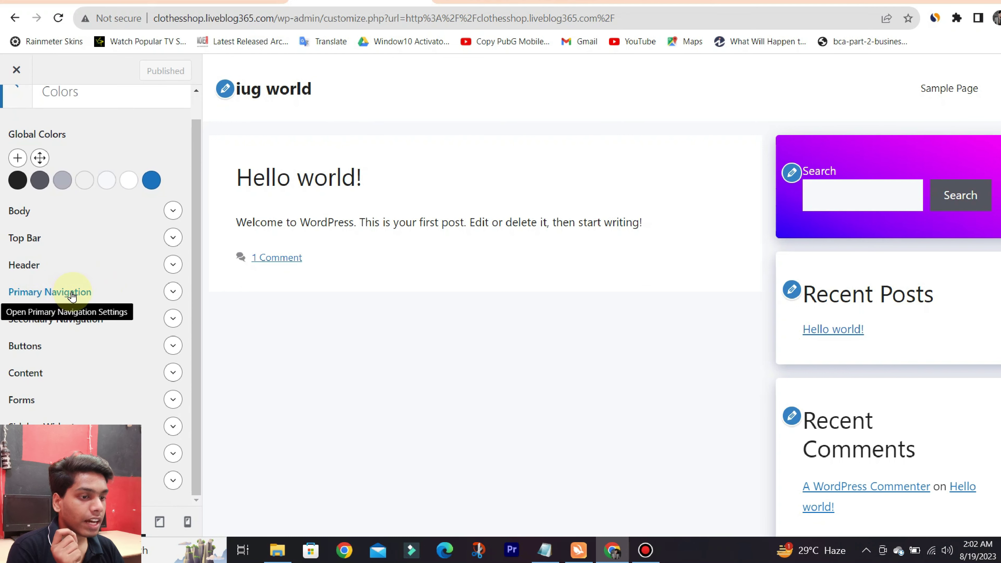
- Try a red initial navigation background (#f64949) under Primary Navigation, and set it back to white (#ffffff)
click(173, 291)
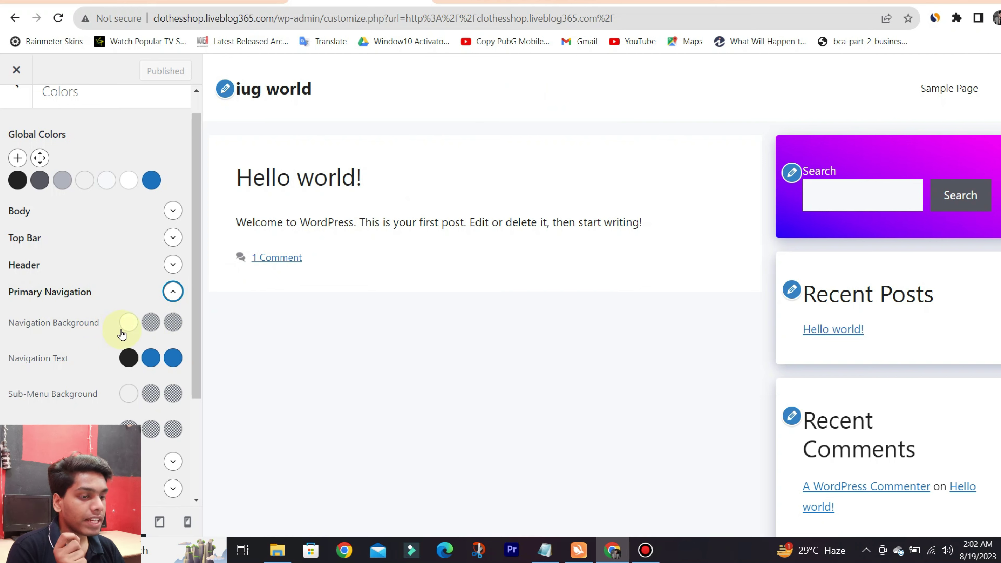
click(129, 328)
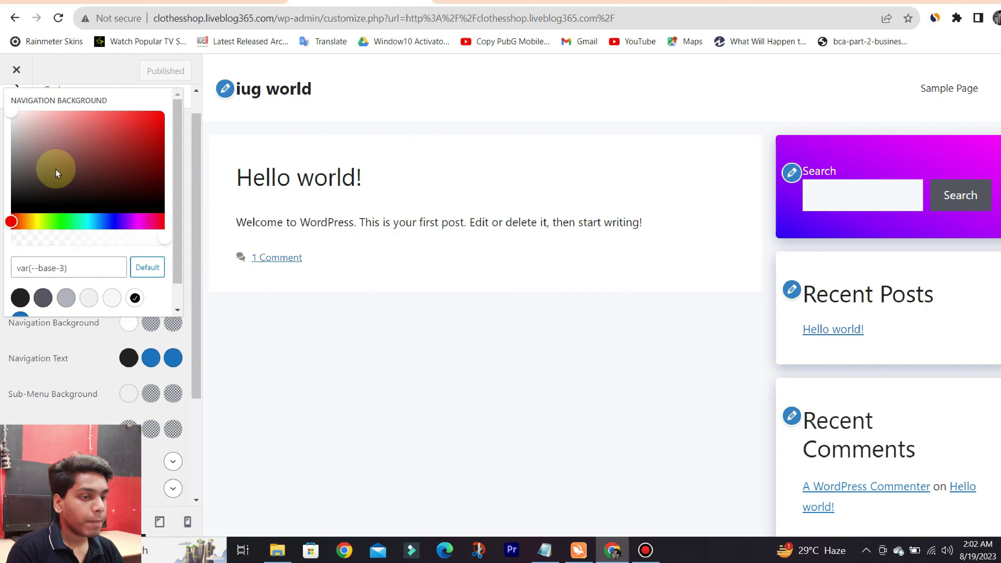
drag(14, 109, 118, 115)
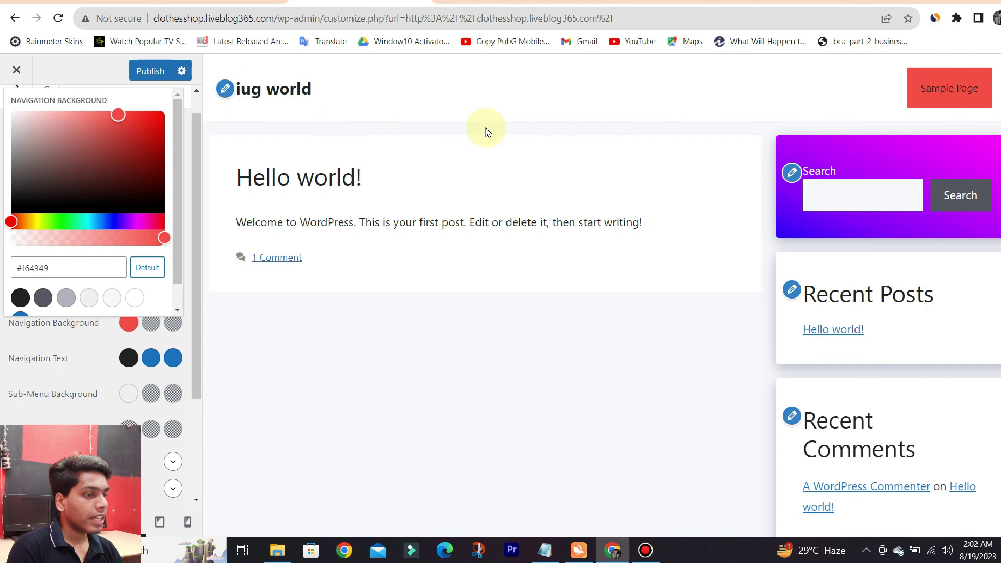
drag(119, 115, 2, 111)
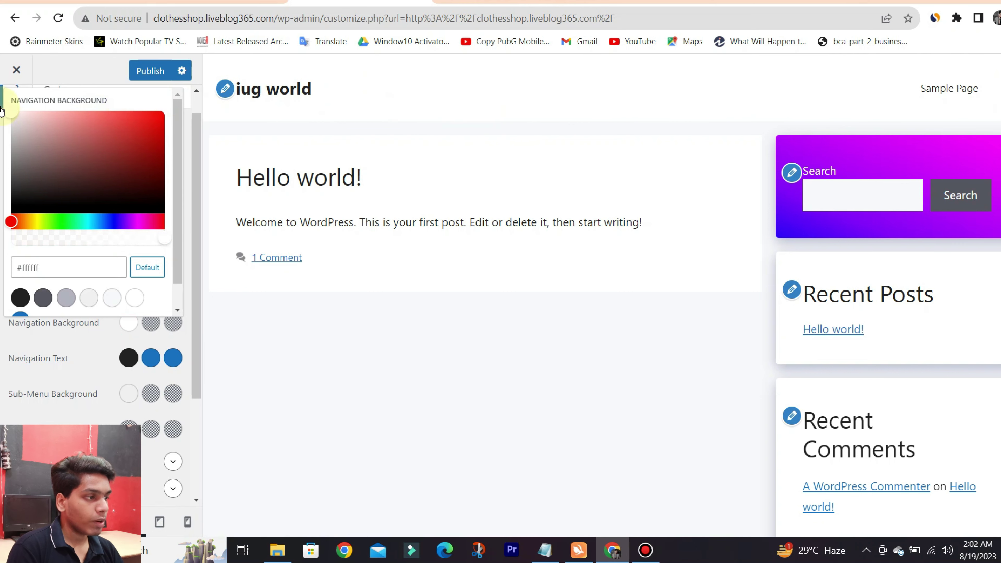
click(2, 111)
click(121, 273)
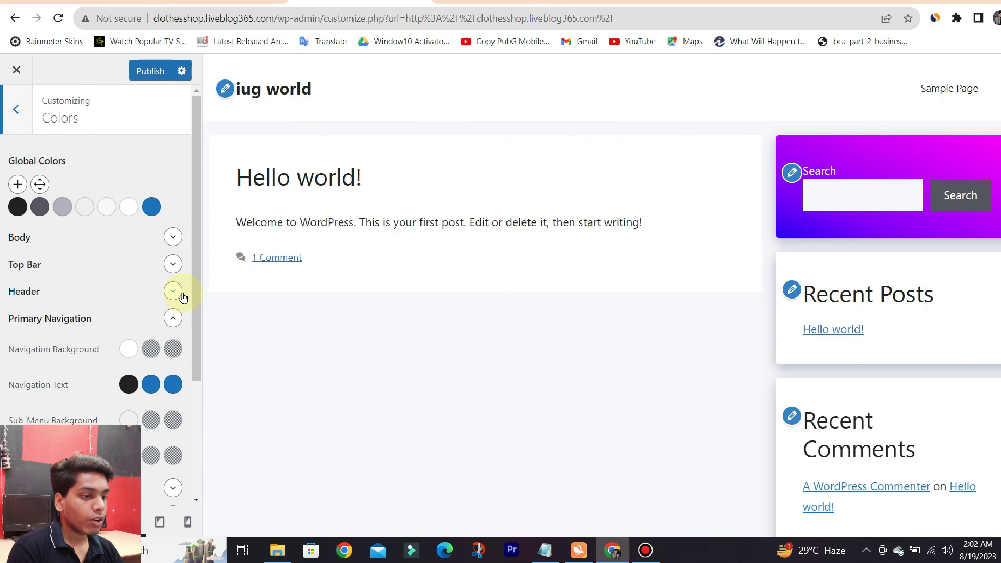
- Set the header background color to purple (#bb00ff) and publish the change
click(172, 295)
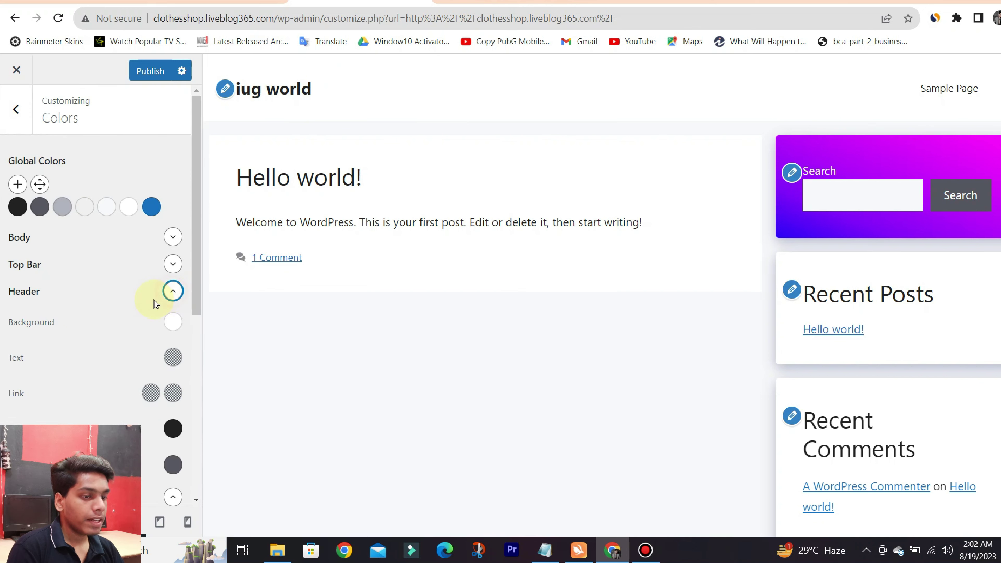
click(173, 323)
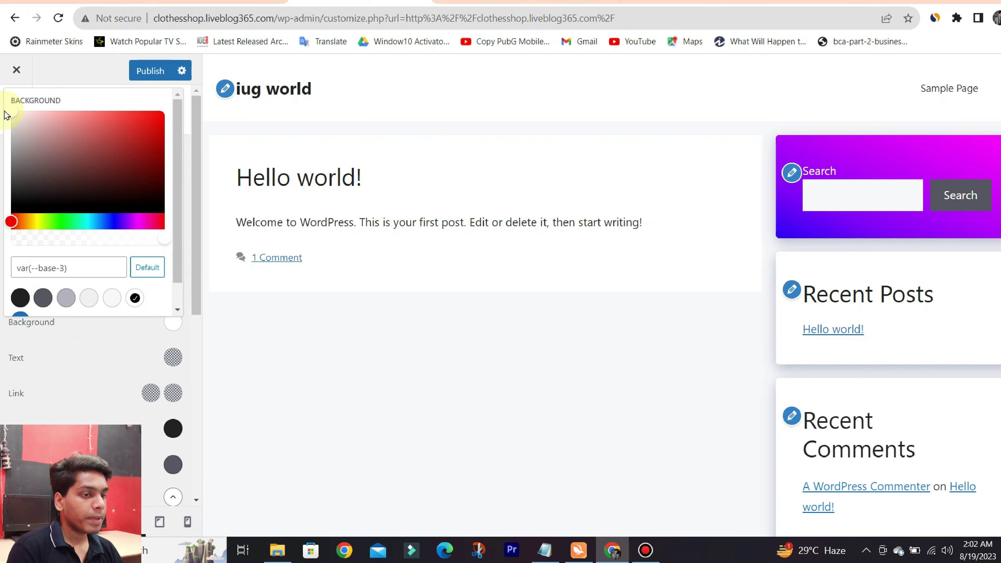
drag(10, 114, 165, 111)
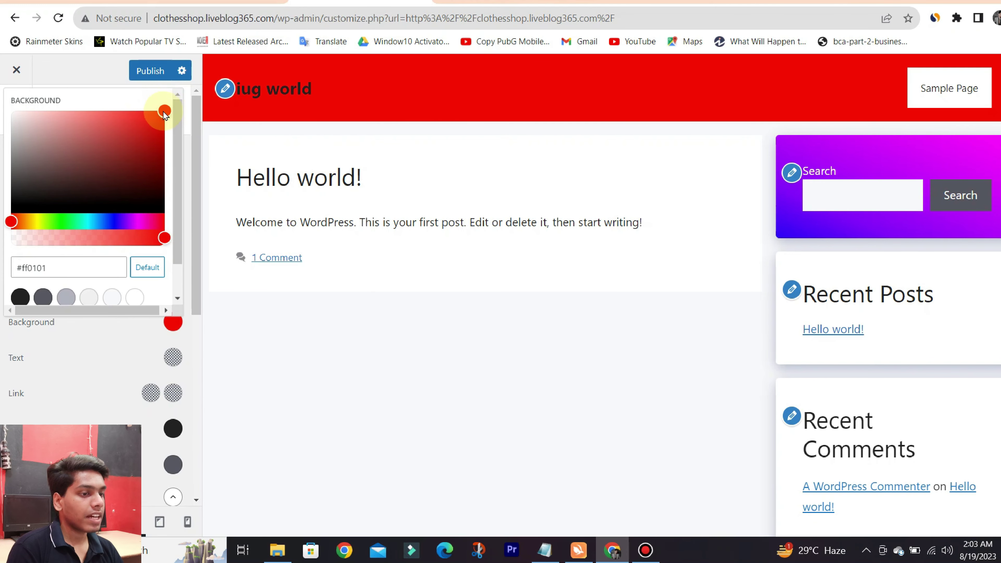
drag(11, 221, 134, 223)
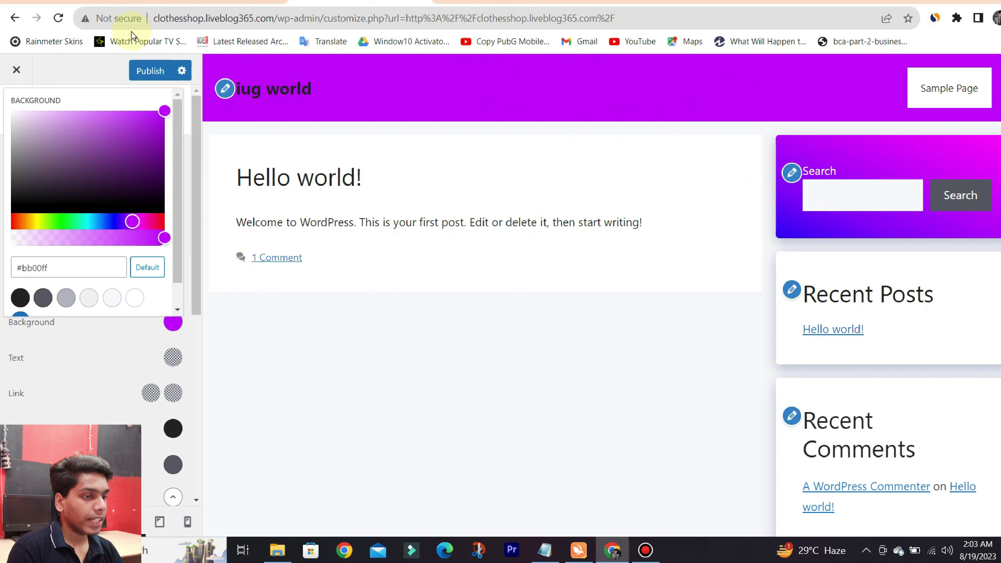
click(148, 72)
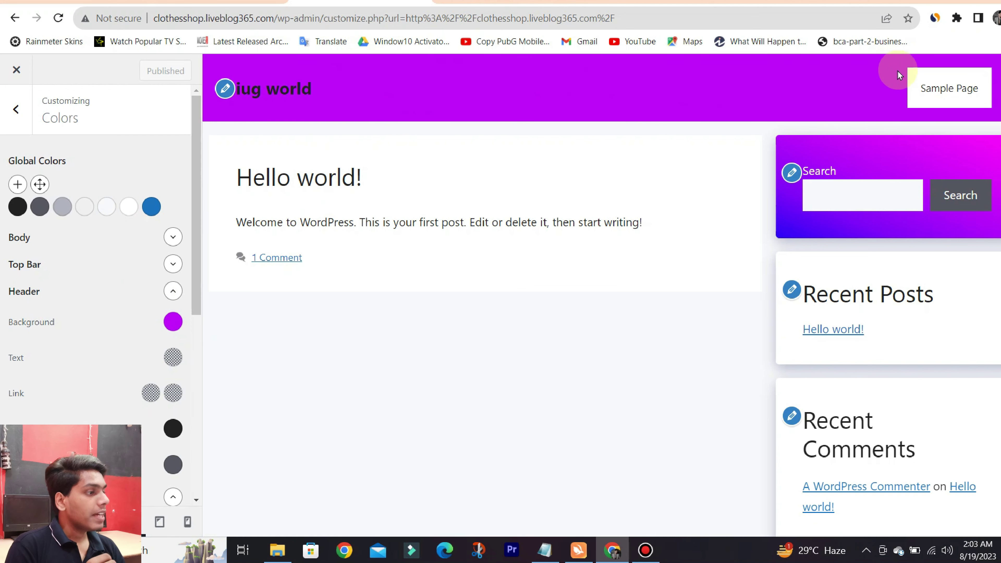
- Copy the hex color code of the header background for reuse
scroll(149, 337, down, 5)
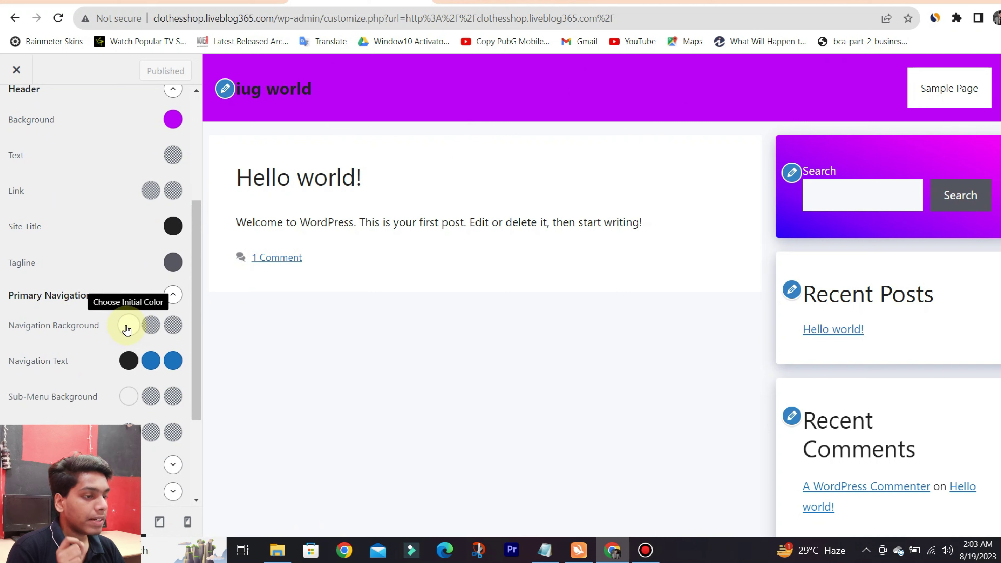
click(127, 329)
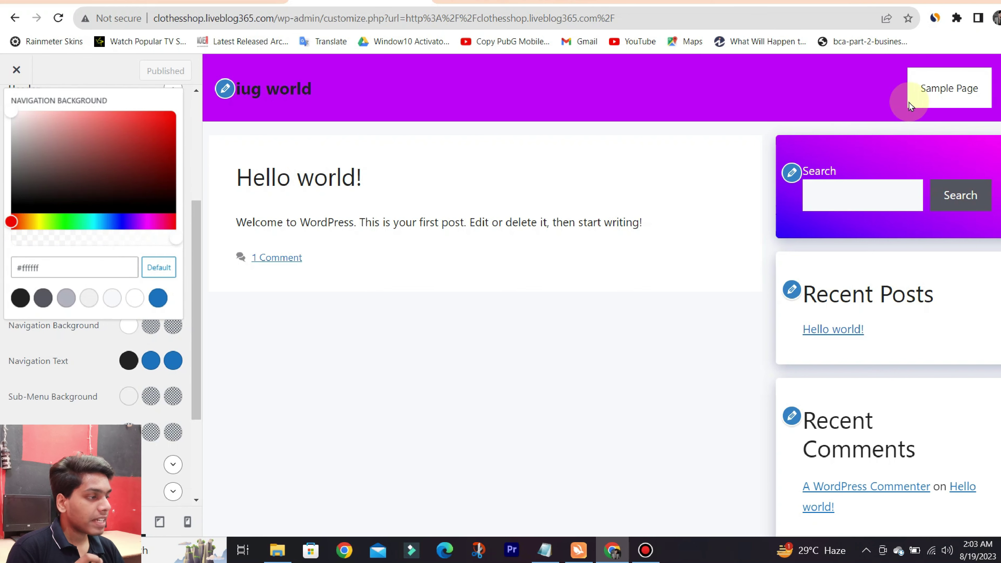
click(88, 352)
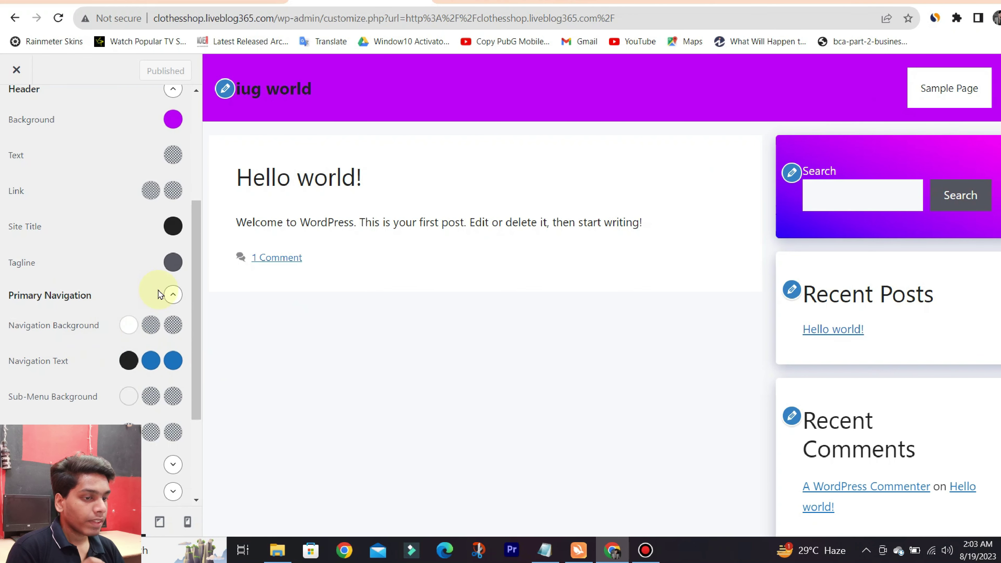
scroll(184, 223, up, 2)
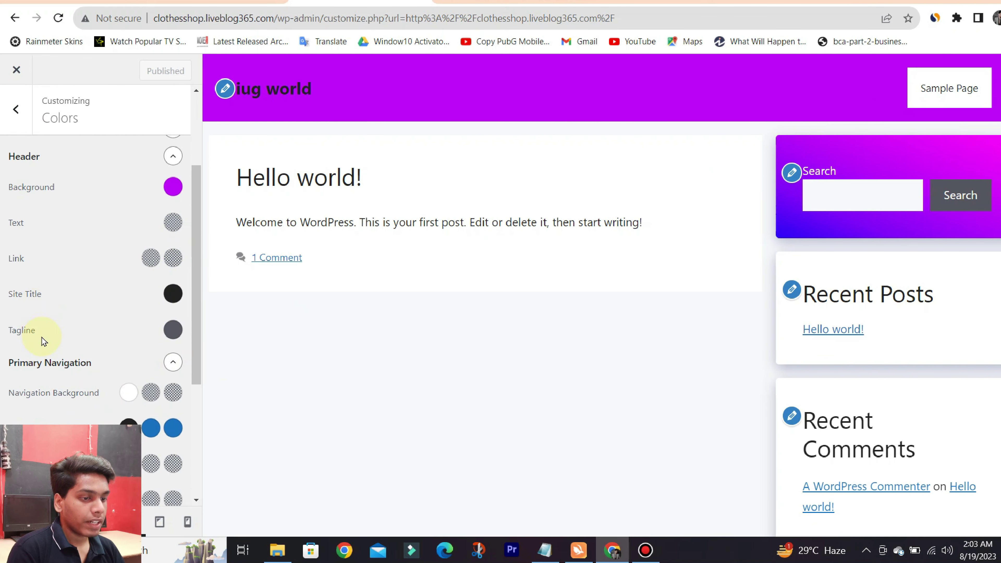
scroll(45, 340, down, 2)
scroll(33, 241, up, 2)
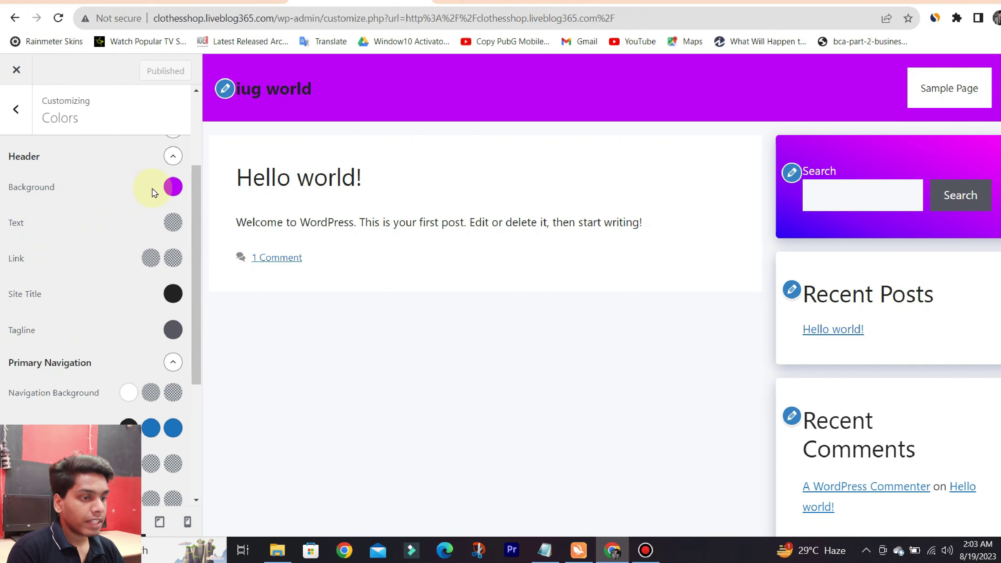
click(177, 188)
click(68, 376)
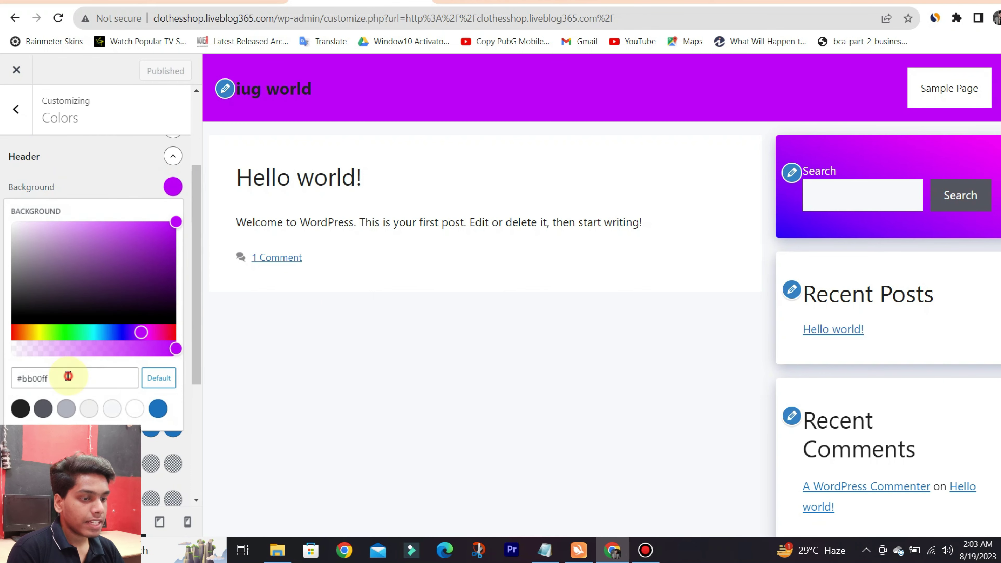
click(69, 377)
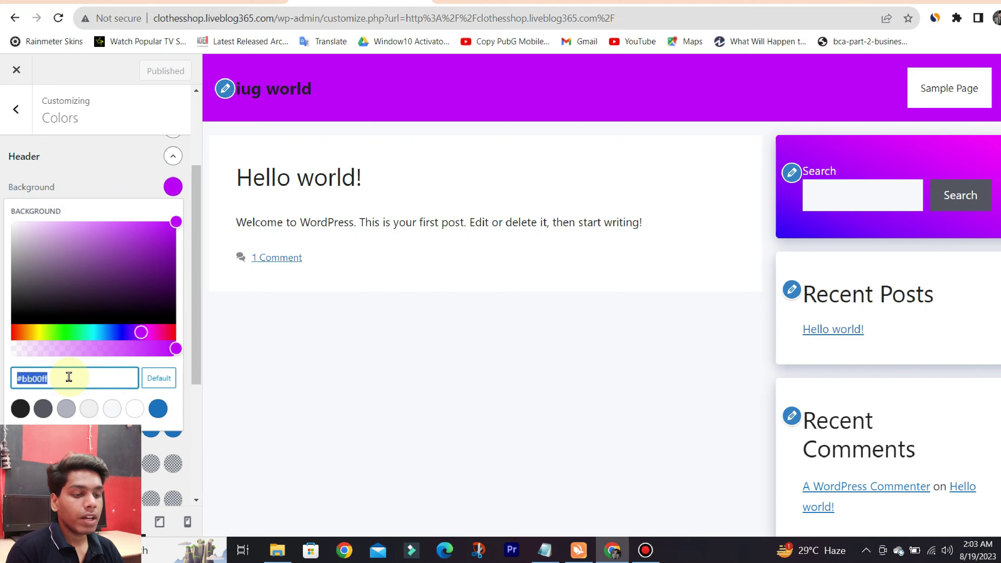
right_click(69, 377)
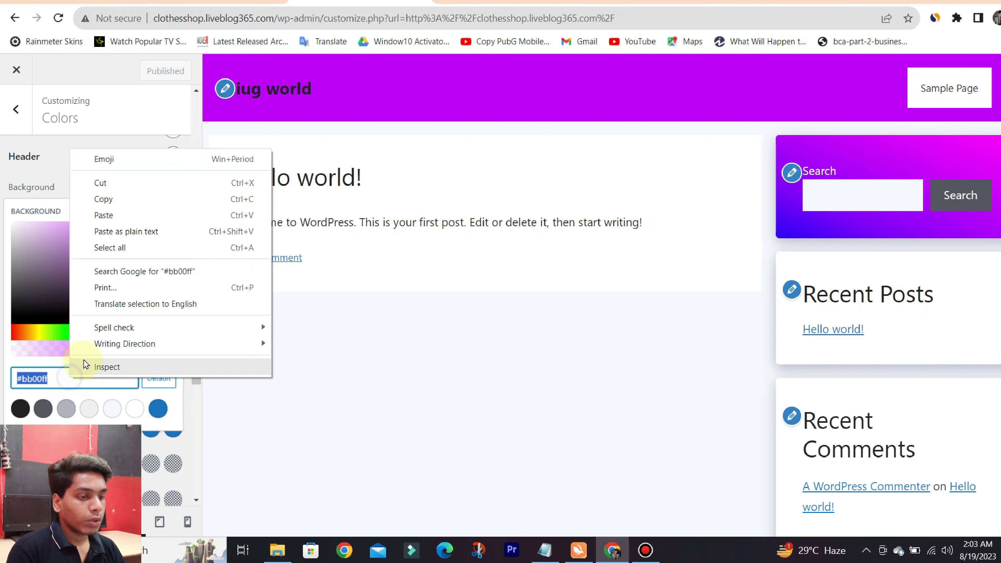
click(136, 205)
click(645, 550)
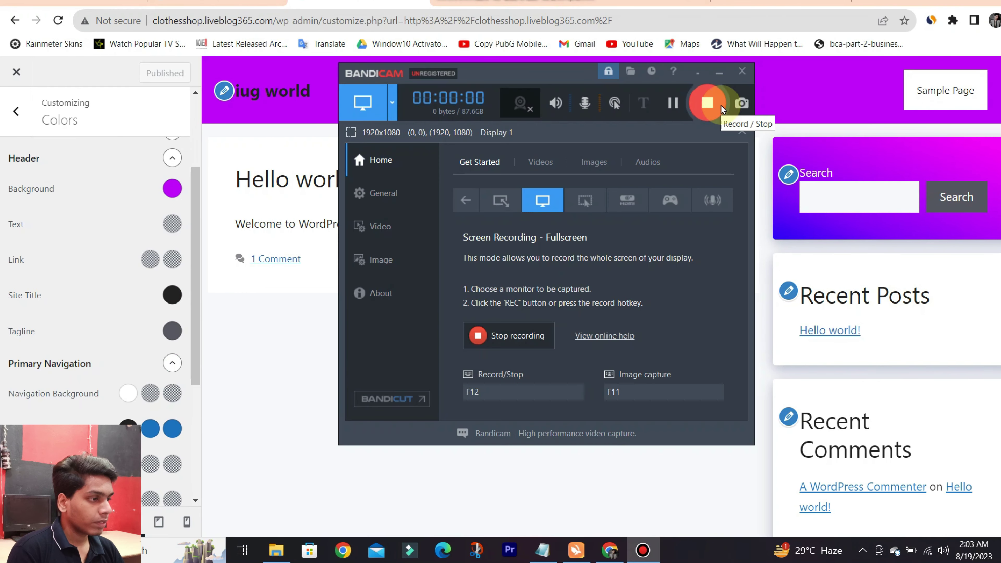
click(719, 75)
scroll(90, 252, down, 3)
scroll(83, 219, up, 3)
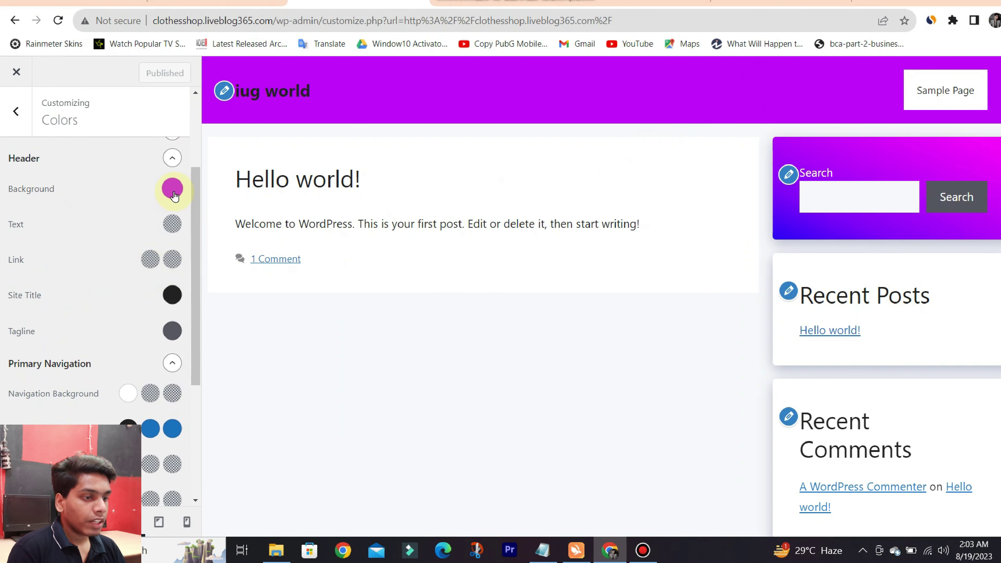
- Paste the copied code #bb00ff as the initial navigation background color under Primary Navigation
scroll(158, 276, down, 3)
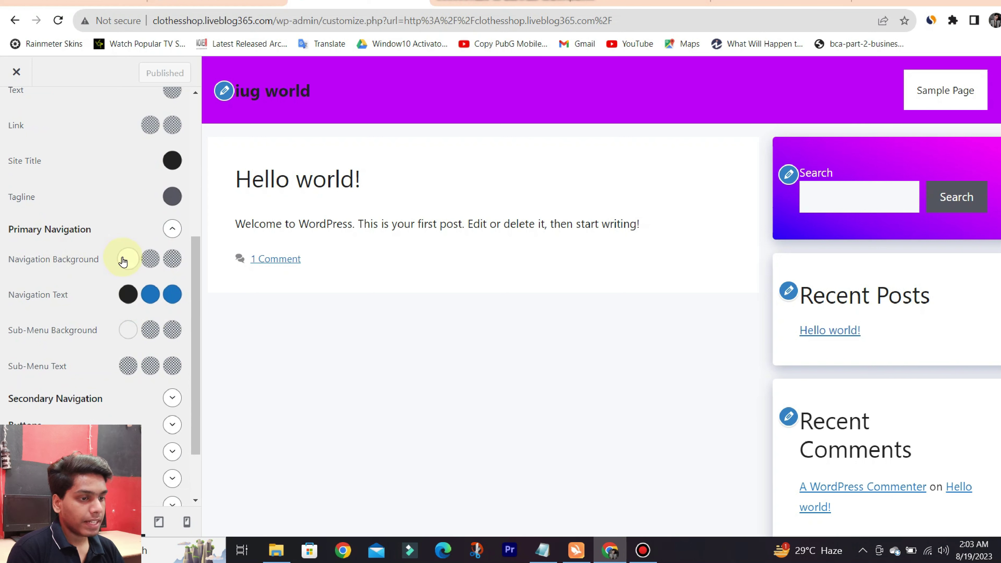
click(130, 260)
scroll(113, 343, down, 2)
click(62, 384)
triple_click(60, 385)
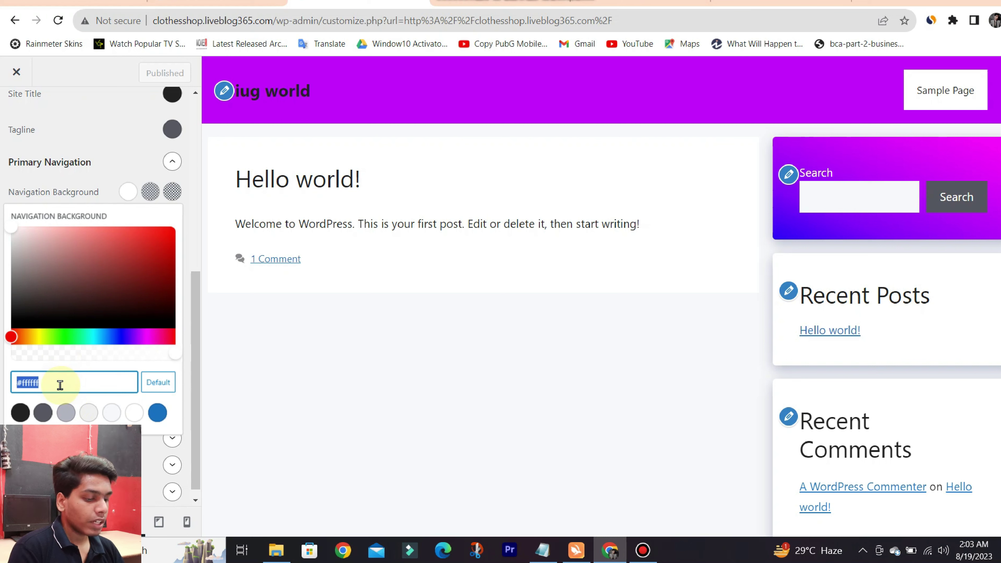
key(ctrl+v)
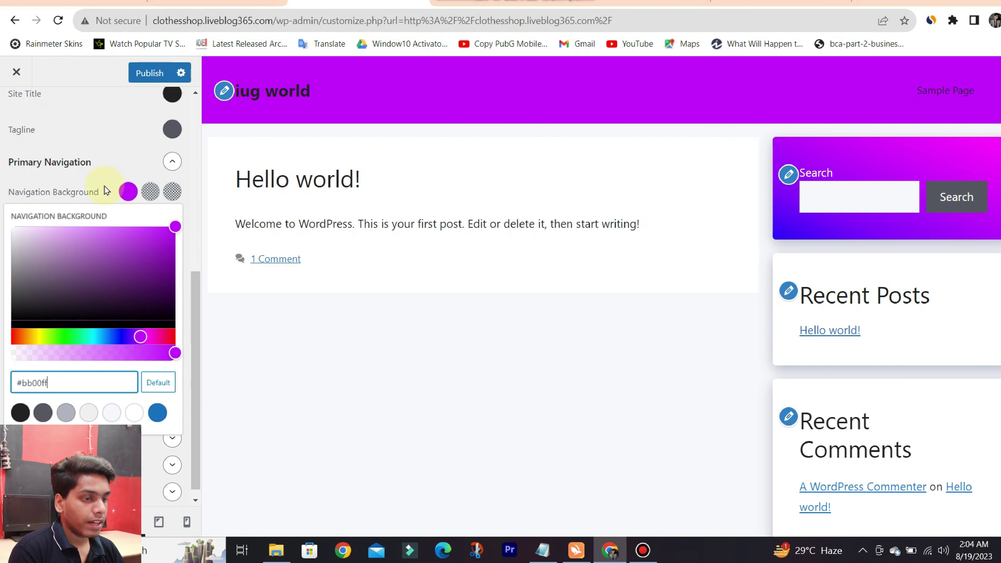
click(111, 145)
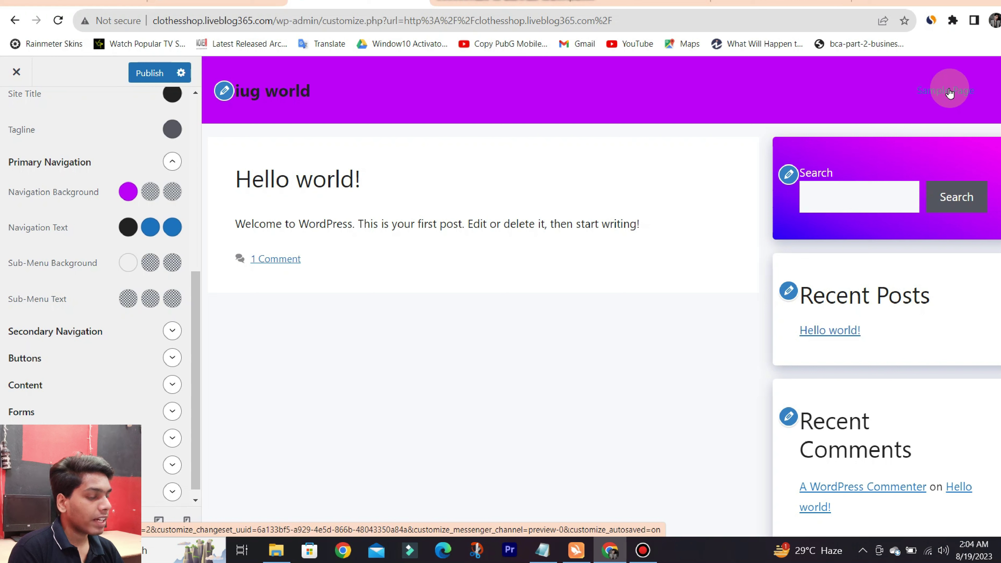
- Set the navigation background to white (#ffffff) on hover and red (#f50000) for the current page, and check it on Sample Page
click(149, 193)
click(11, 319)
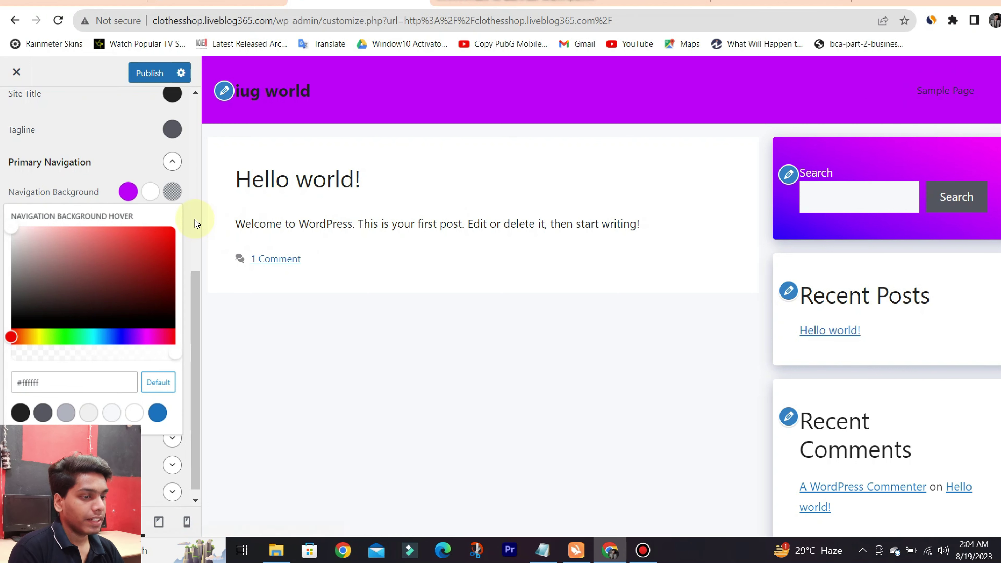
click(172, 193)
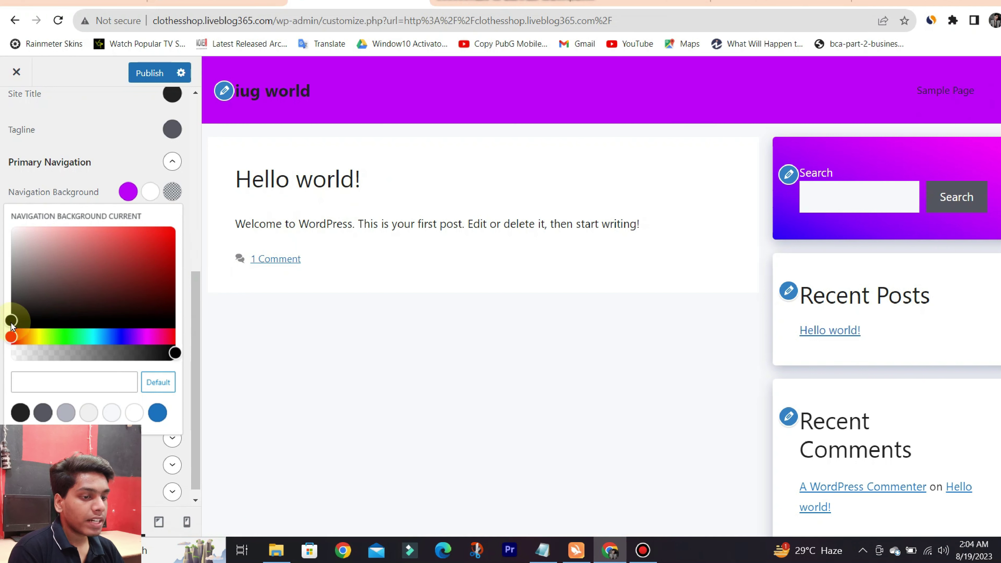
drag(6, 322, 175, 228)
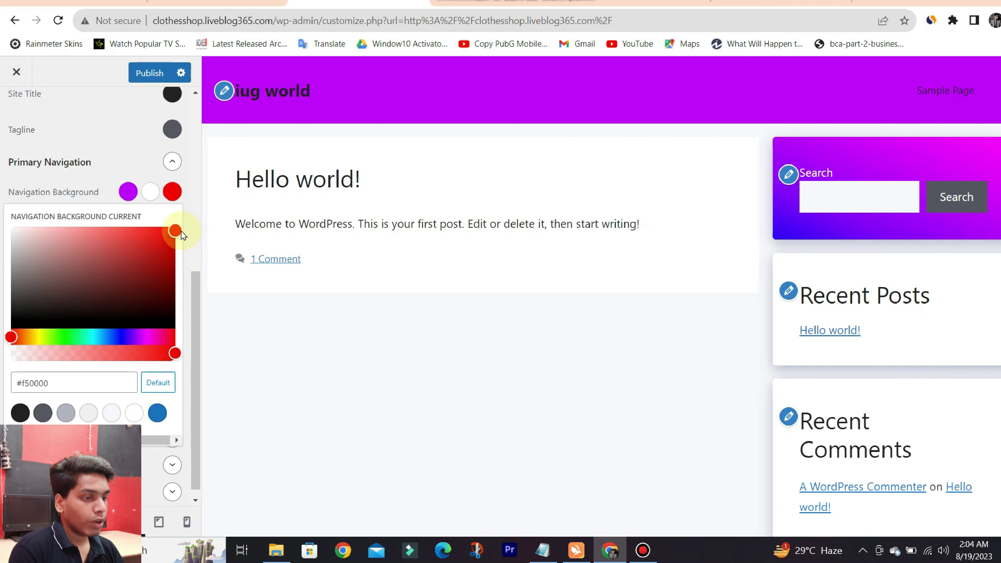
click(944, 91)
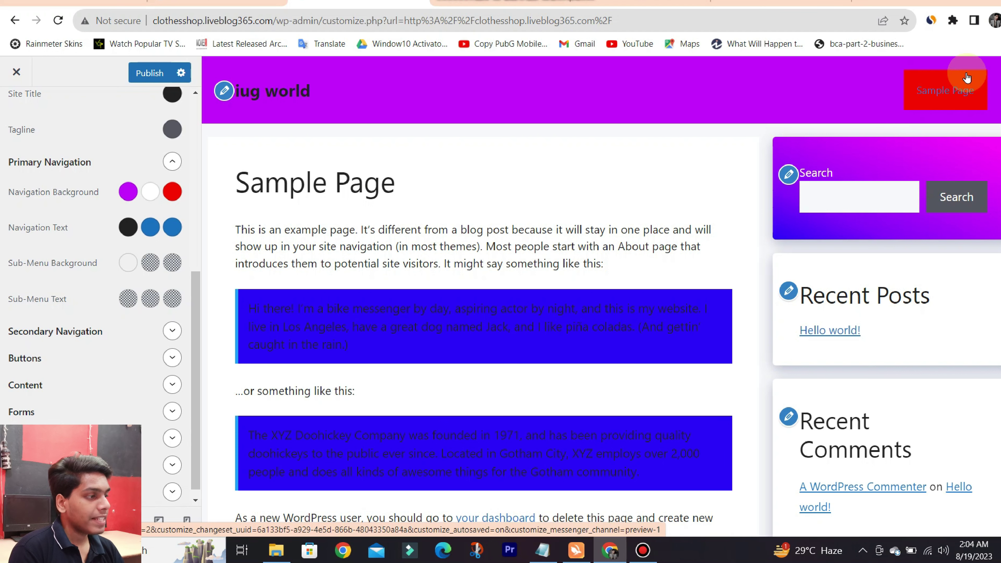
- Set the current-page navigation background to white (#ffffff), publish the change, and return the preview to the home page
click(172, 192)
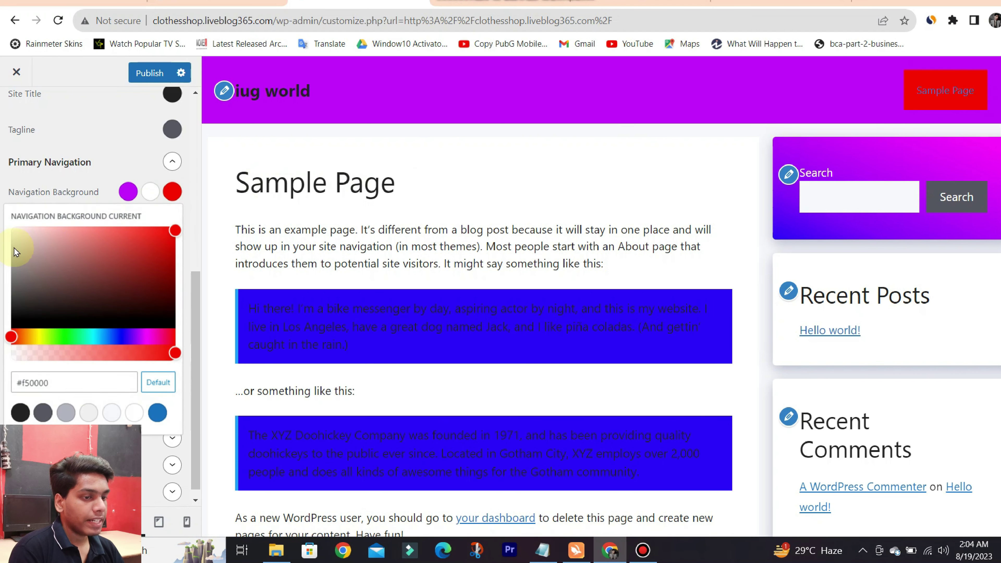
drag(174, 232, 11, 228)
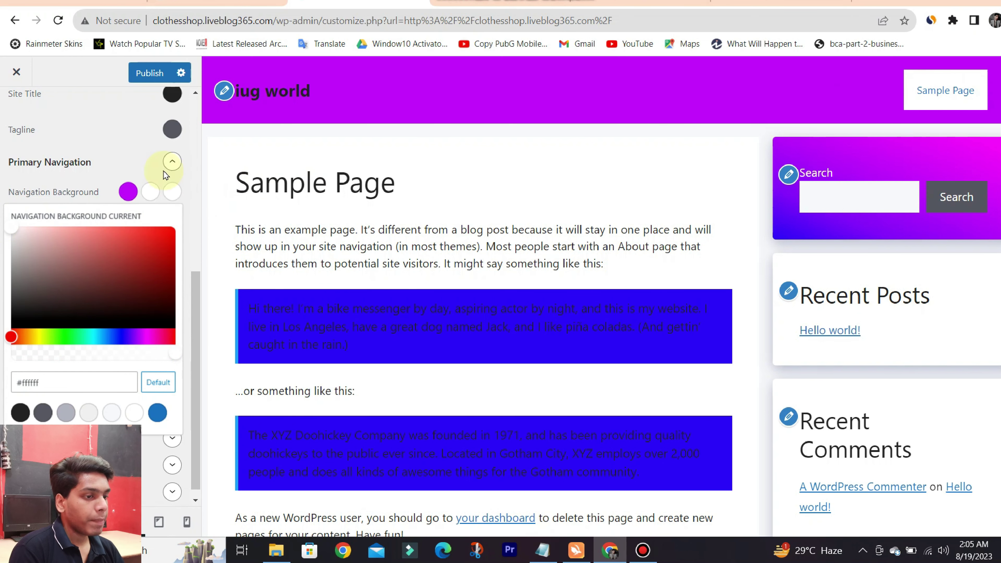
click(140, 80)
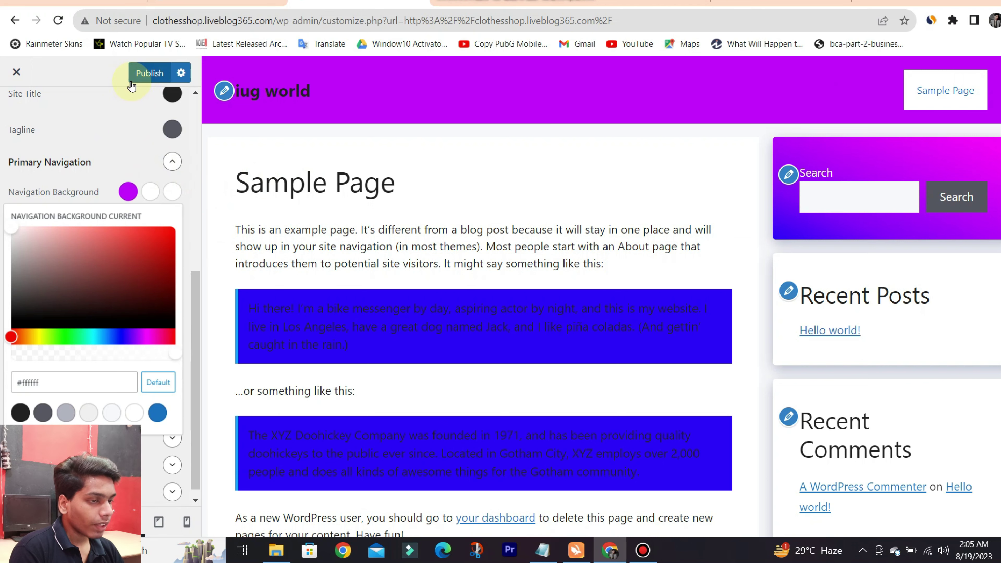
click(251, 101)
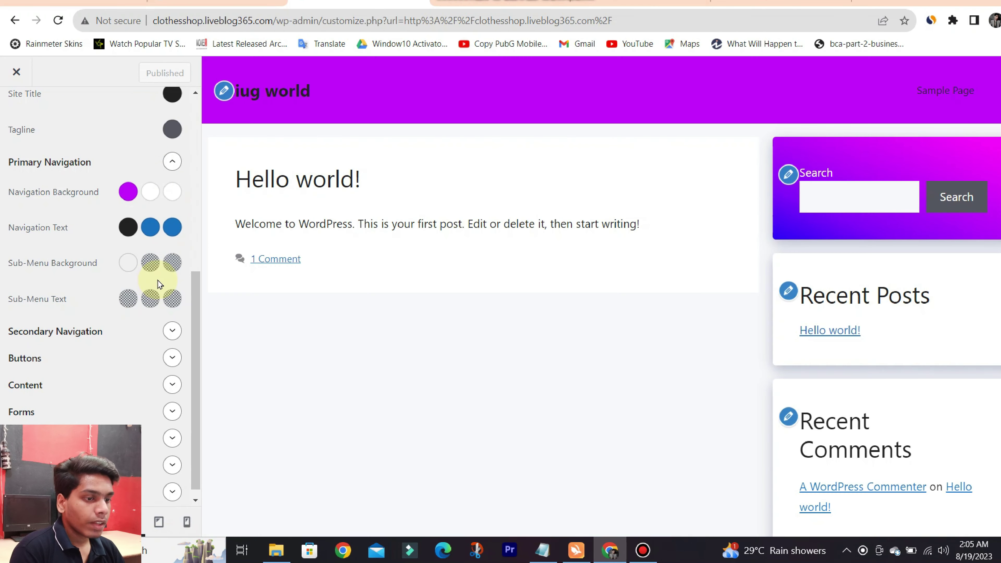
- Copy the hex color code of the initial navigation background under Primary Navigation
scroll(151, 284, down, 1)
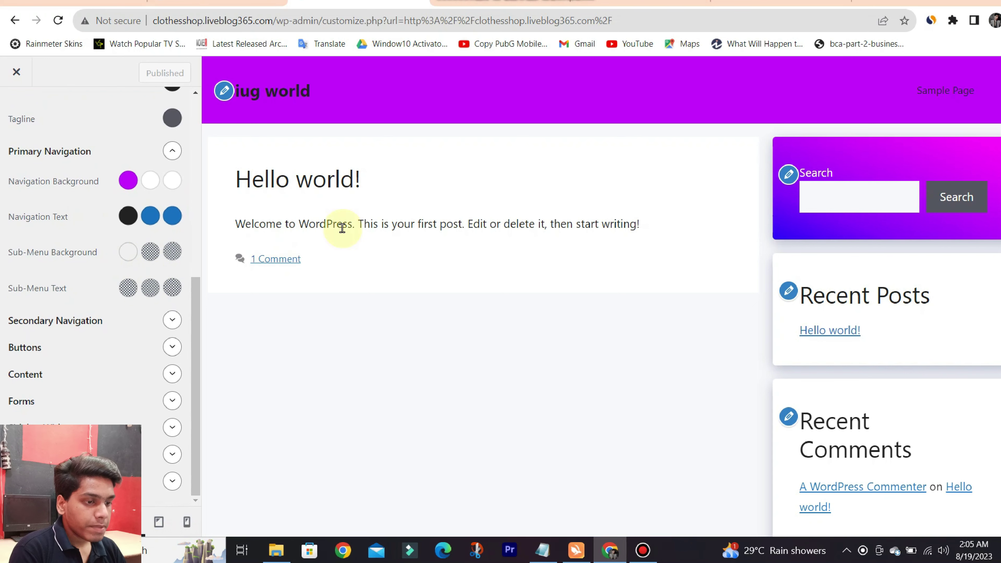
scroll(620, 192, down, 1)
scroll(621, 192, up, 1)
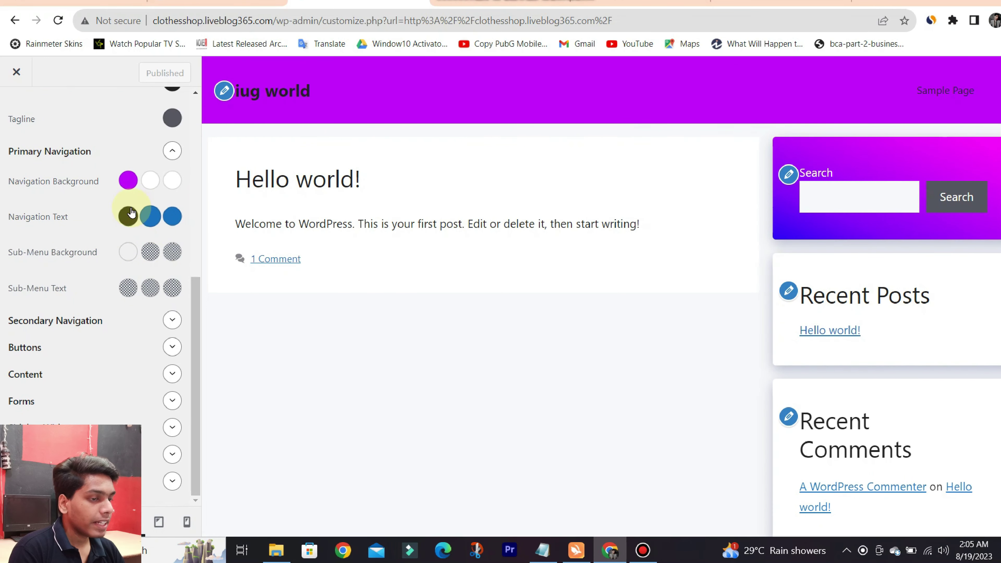
click(128, 180)
double_click(78, 372)
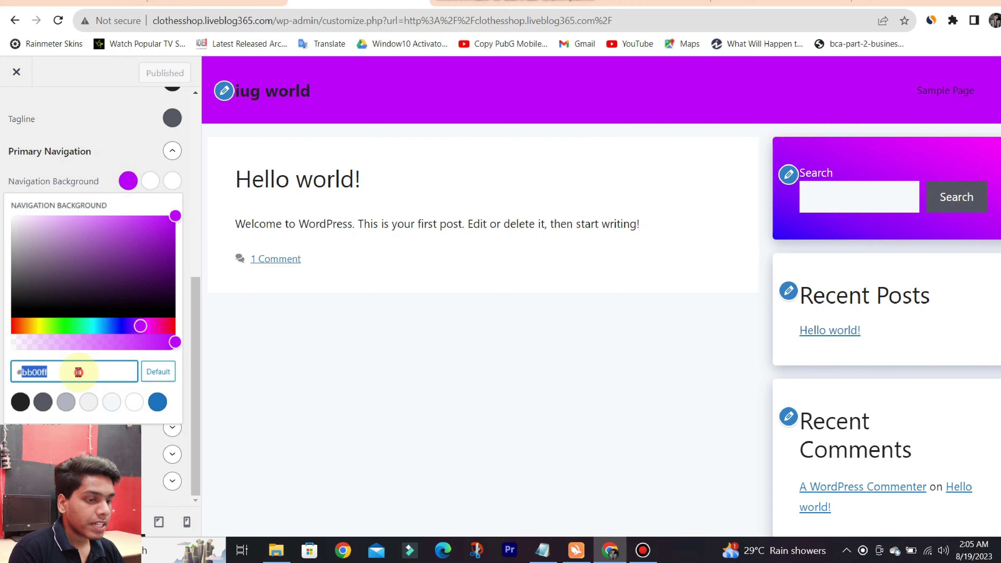
right_click(78, 372)
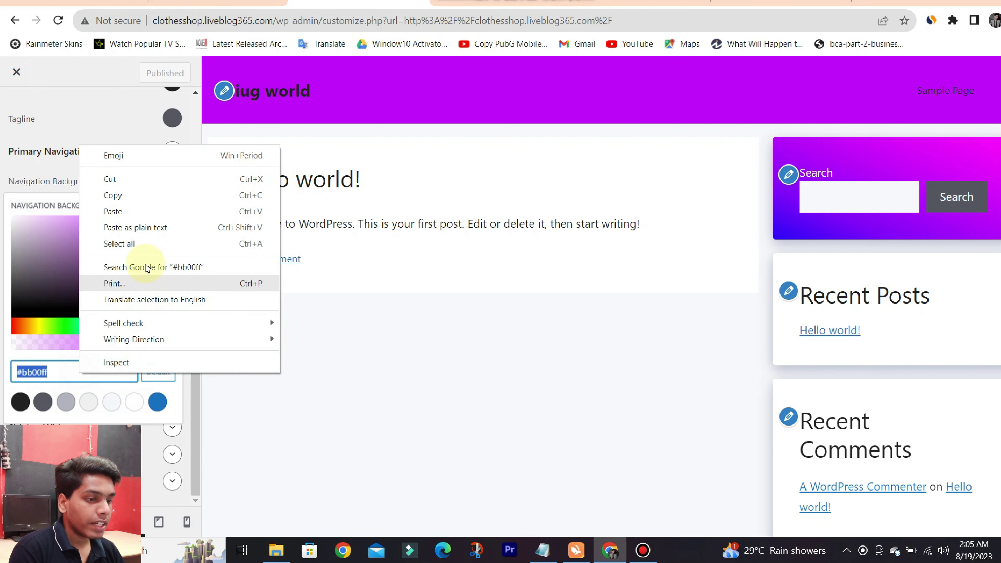
click(128, 196)
click(105, 129)
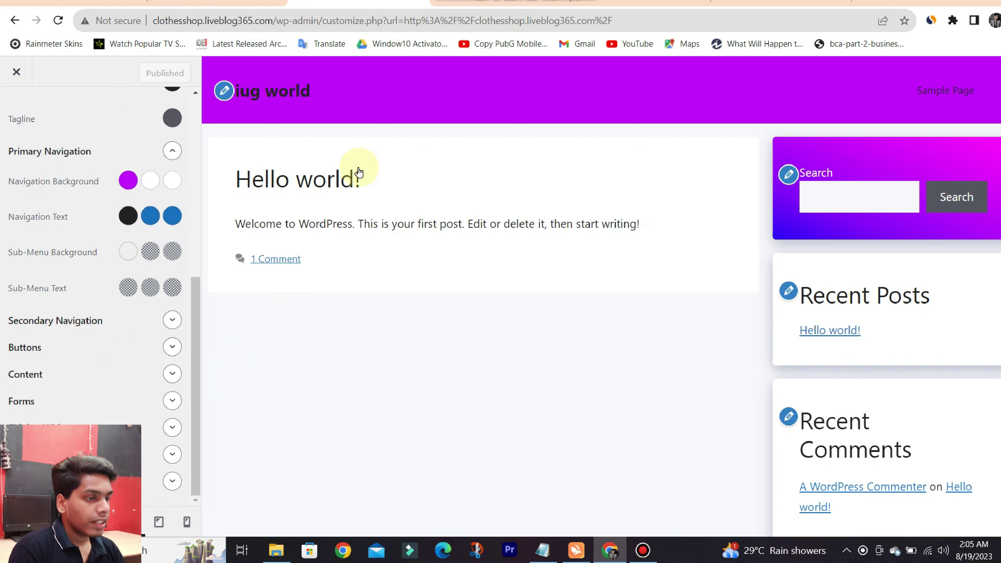
- Paste the copied code #bb00ff as the Footer Bar background color
scroll(459, 173, down, 2)
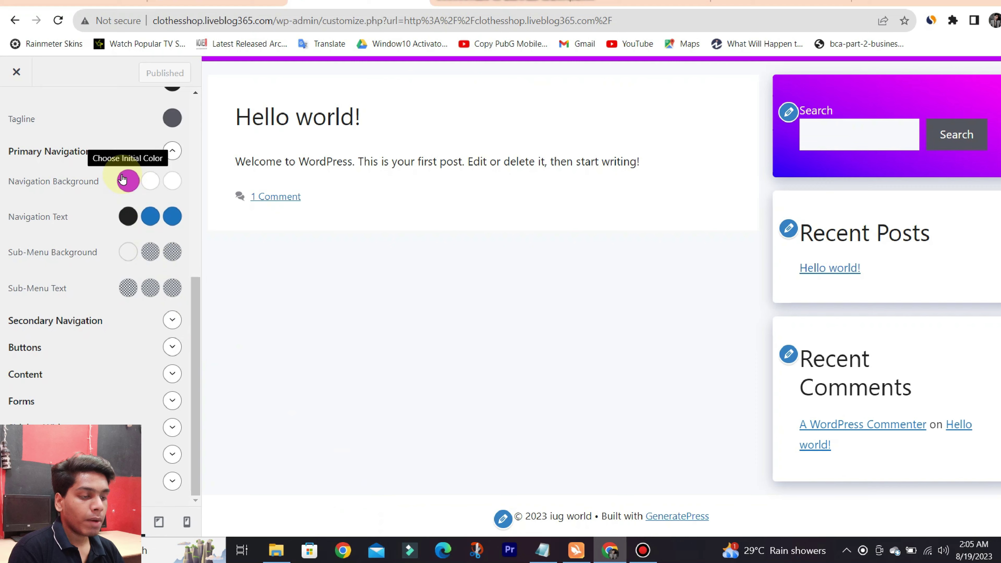
scroll(543, 93, up, 2)
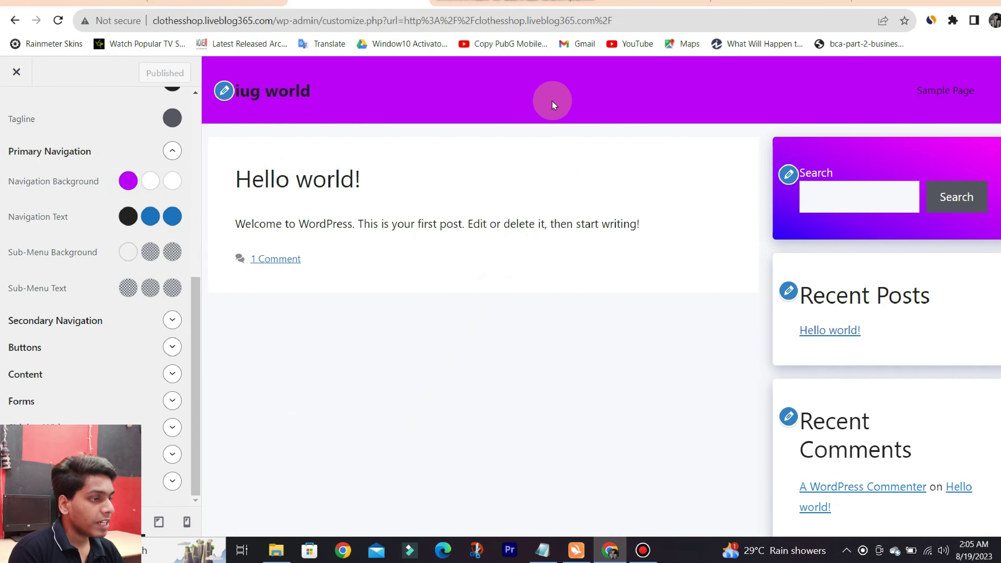
scroll(552, 102, down, 2)
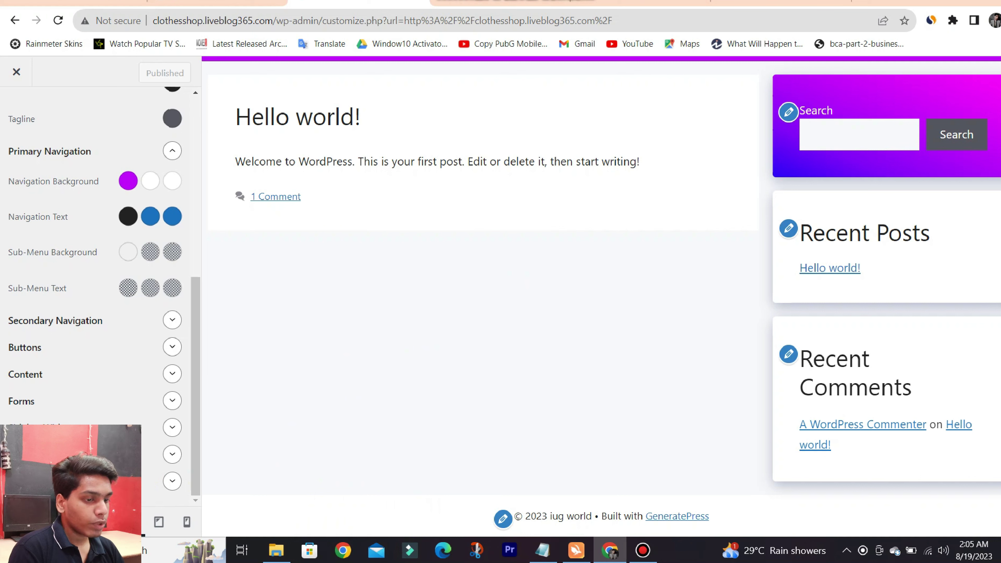
click(172, 480)
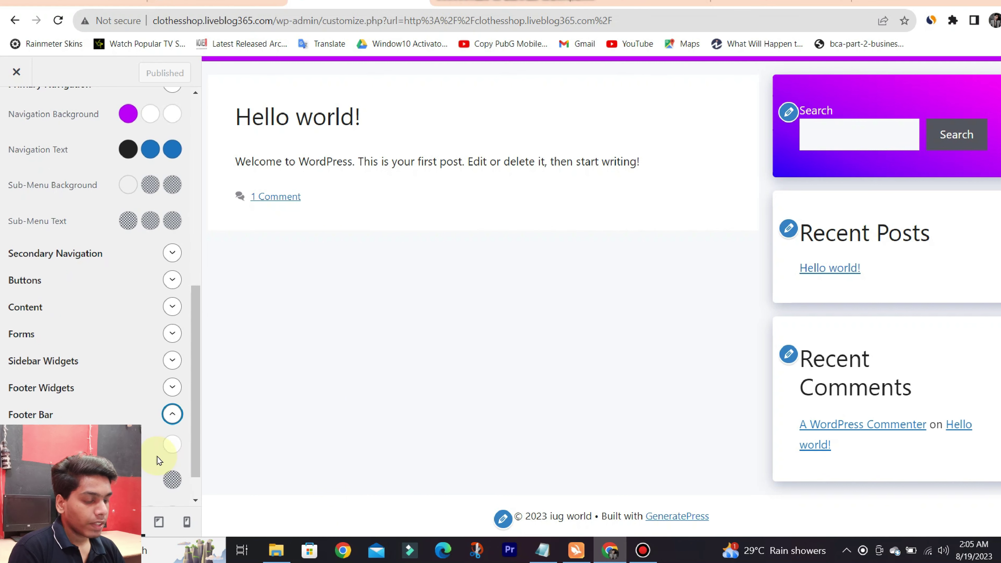
click(172, 406)
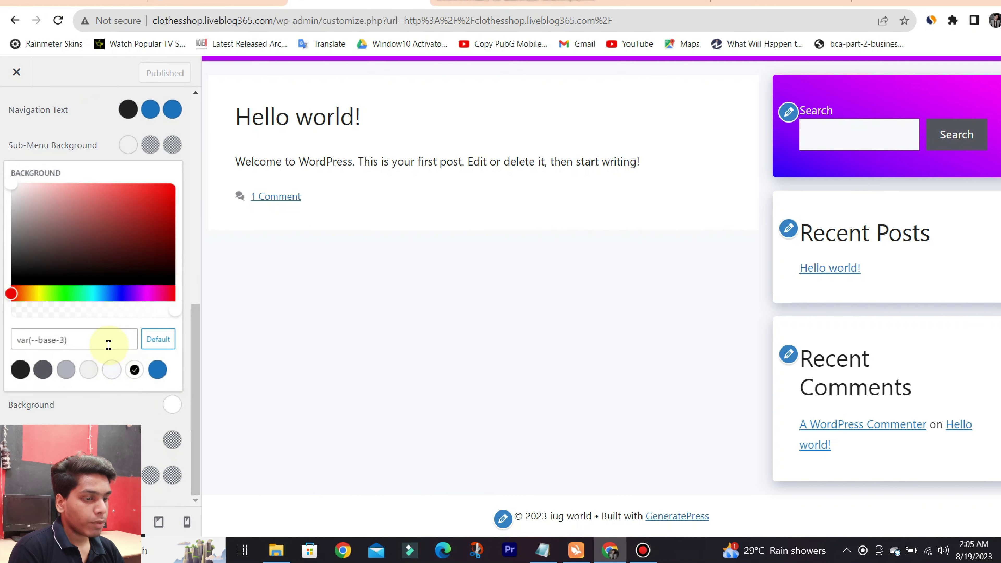
key(ctrl+v)
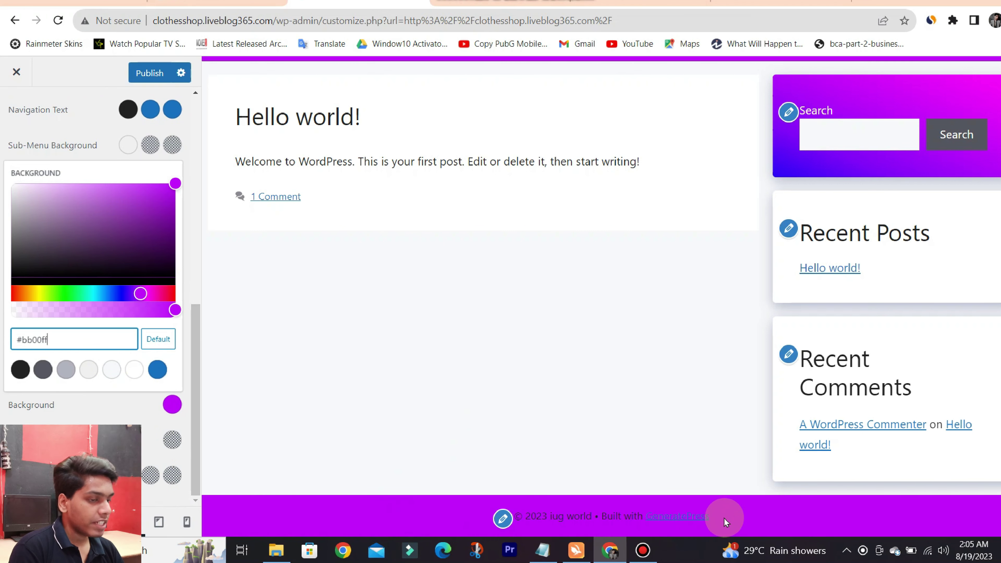
click(373, 413)
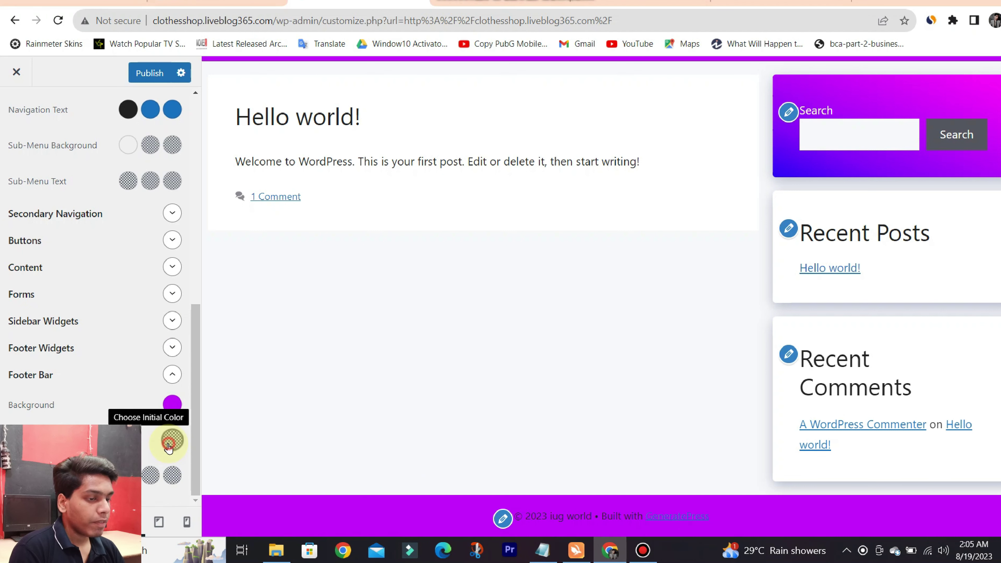
- Set the Footer Bar text color to white (#ffffff) and its initial link color to near-white (#fffcfc)
click(168, 447)
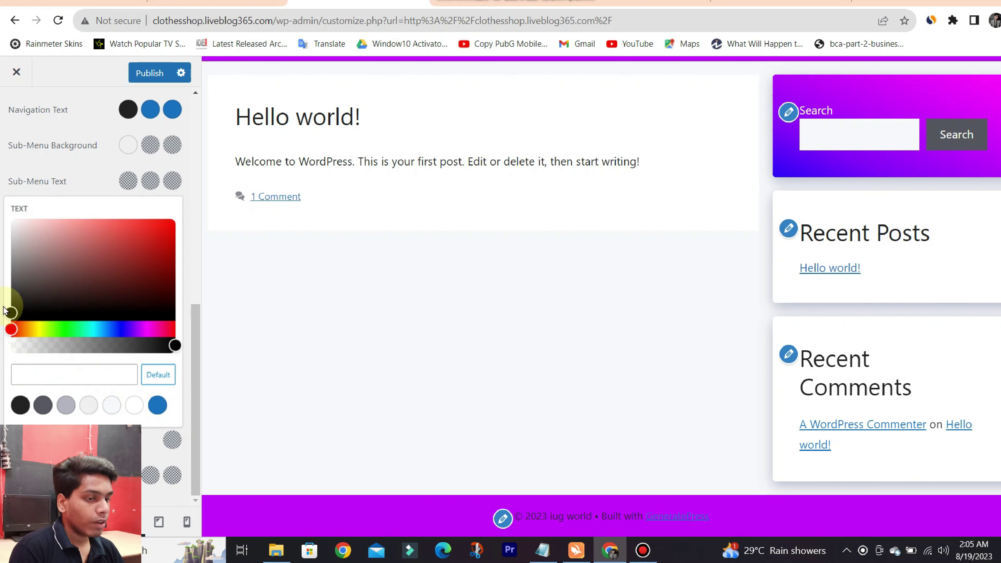
drag(12, 318, 7, 213)
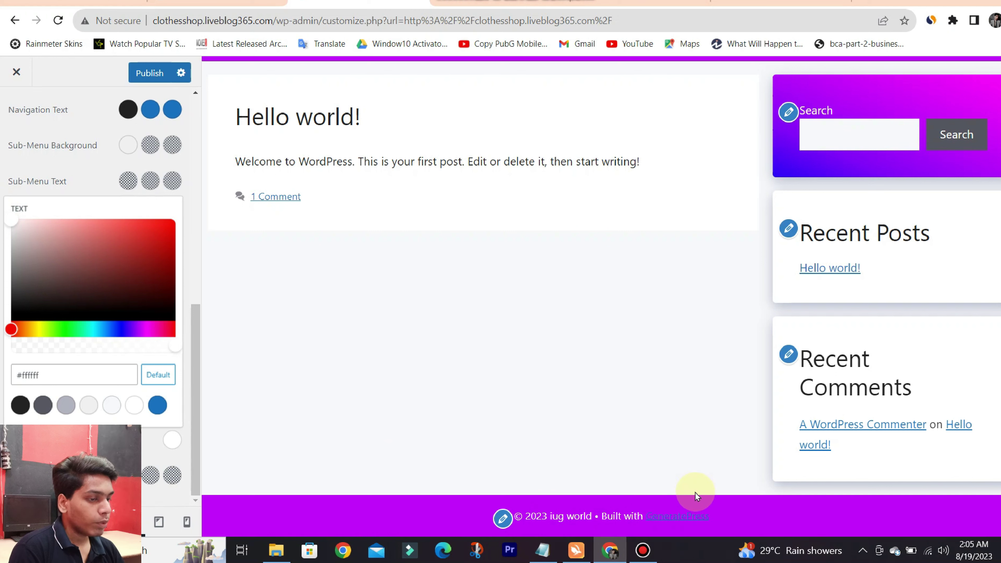
click(150, 476)
drag(11, 348, 13, 247)
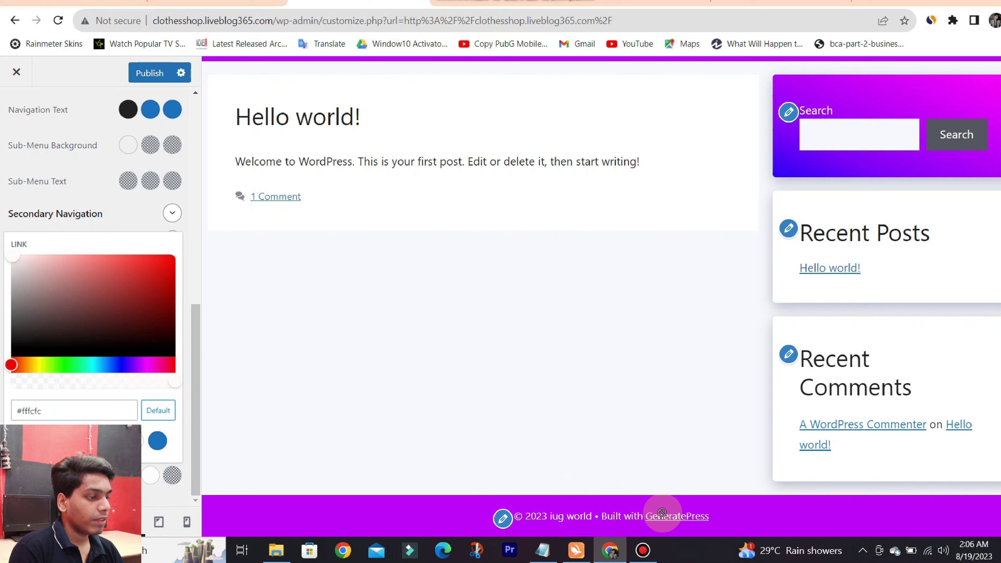
key(Escape)
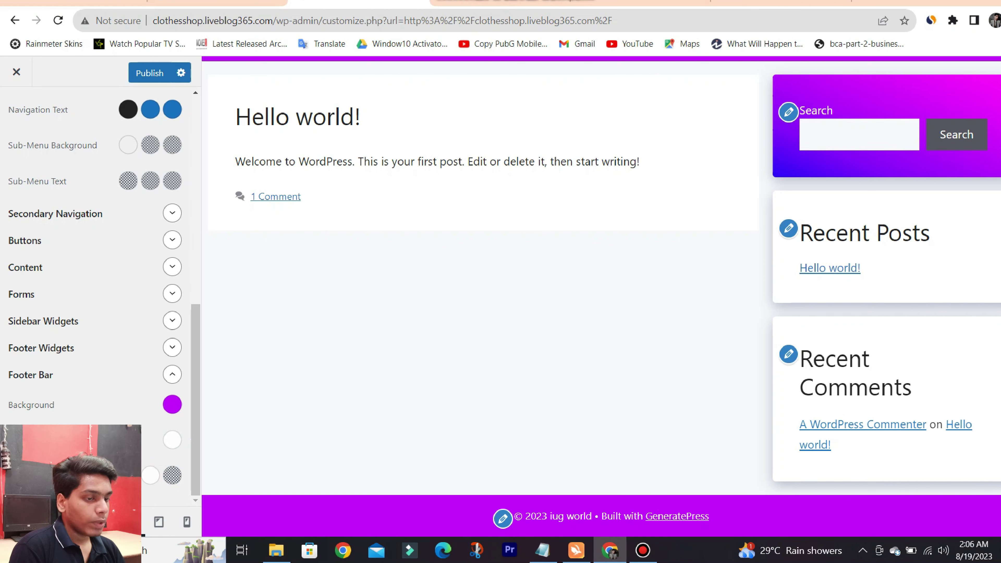
- Review the header and footer in the preview and publish the footer color changes
scroll(148, 444, up, 15)
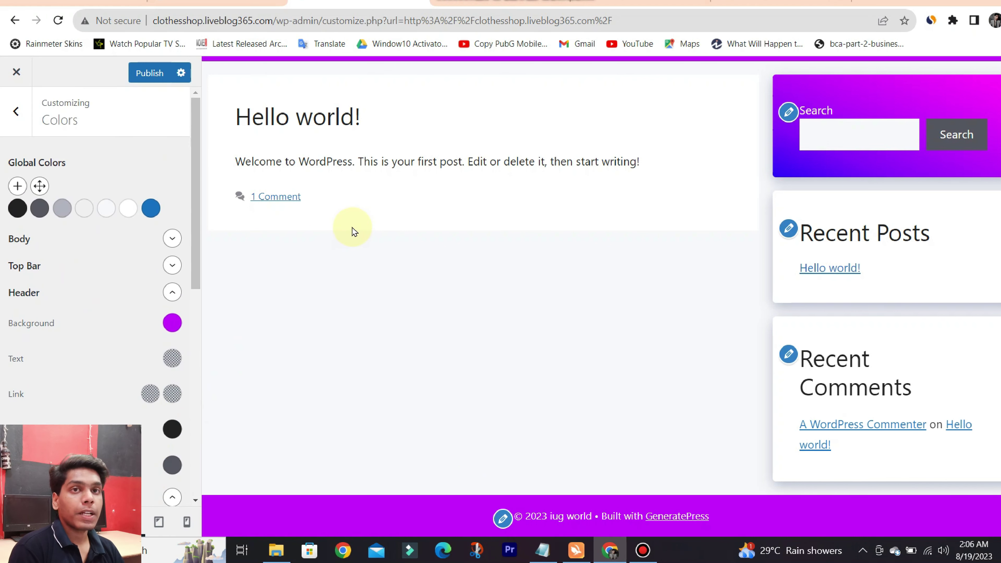
scroll(558, 230, up, 2)
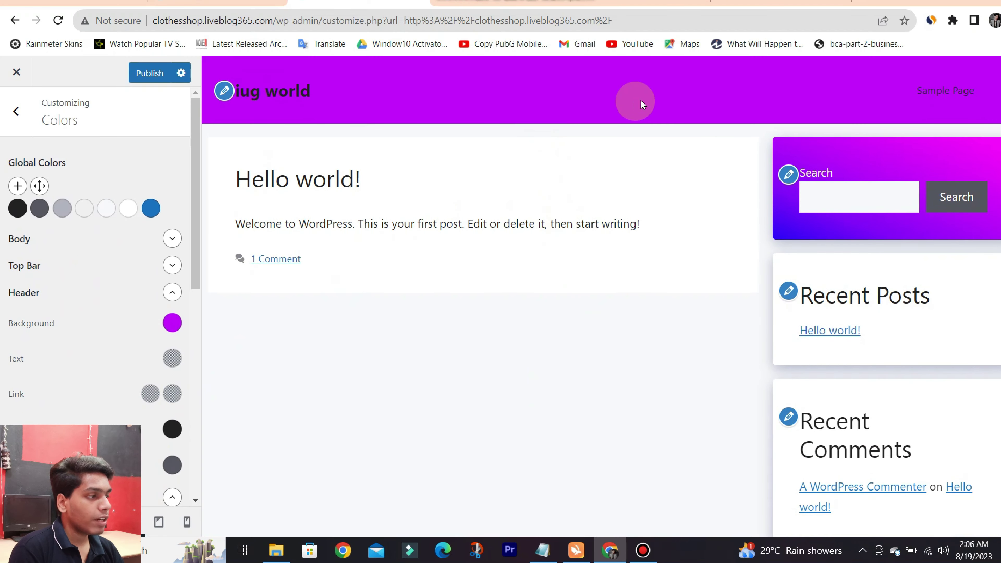
scroll(717, 105, down, 2)
scroll(715, 150, up, 2)
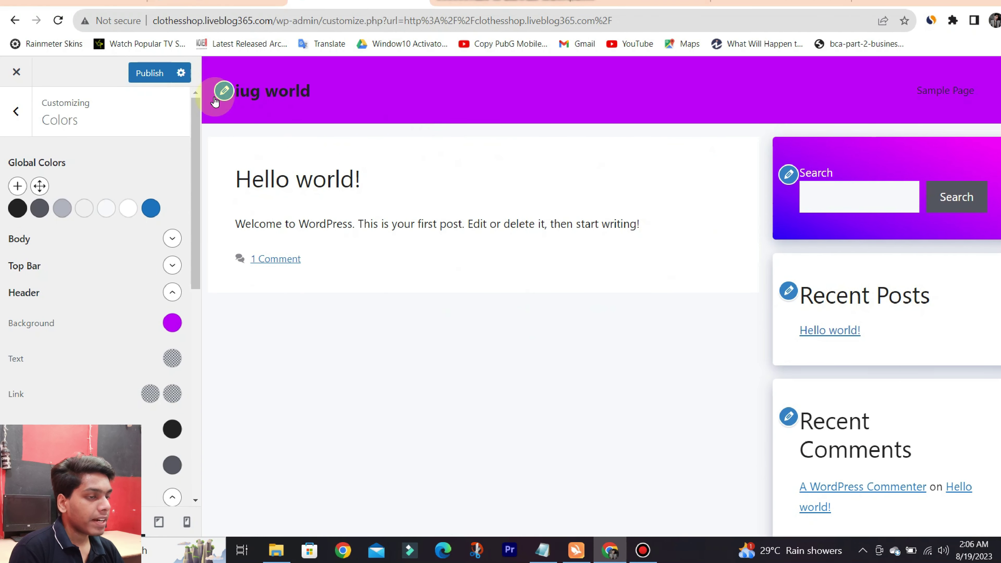
click(143, 74)
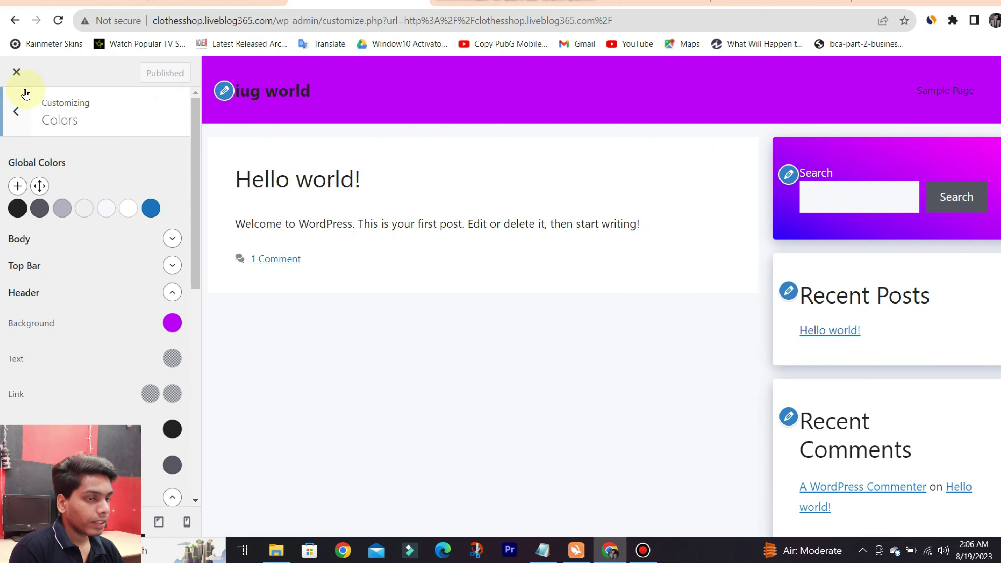
- Reopen the Colors settings and copy the header background's hex code
click(17, 113)
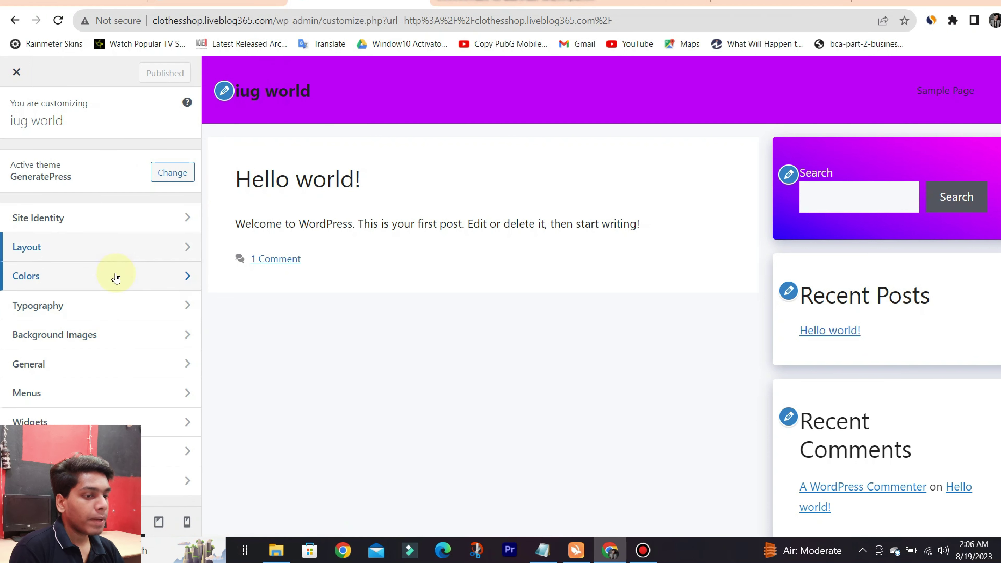
click(110, 279)
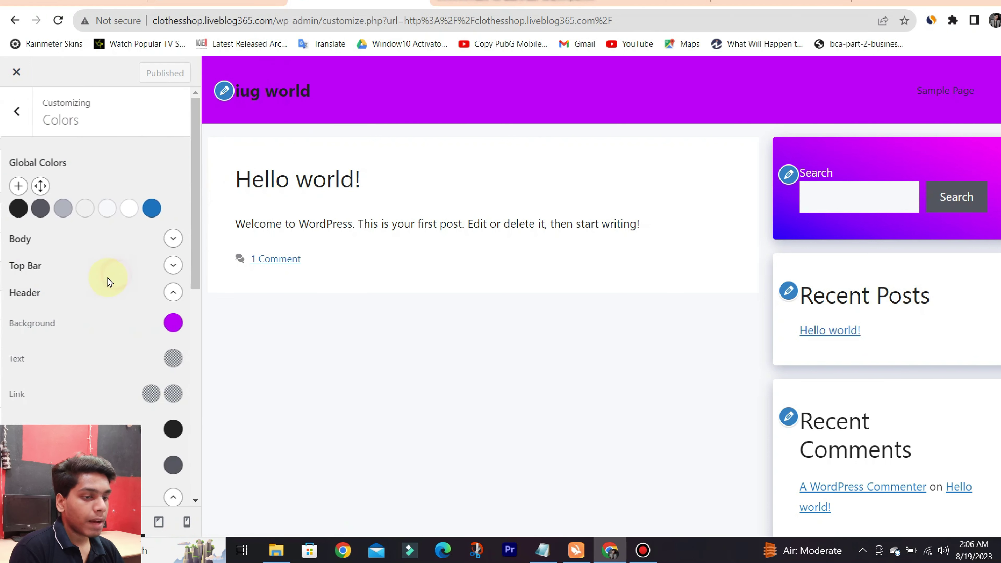
click(170, 323)
drag(46, 275, 70, 269)
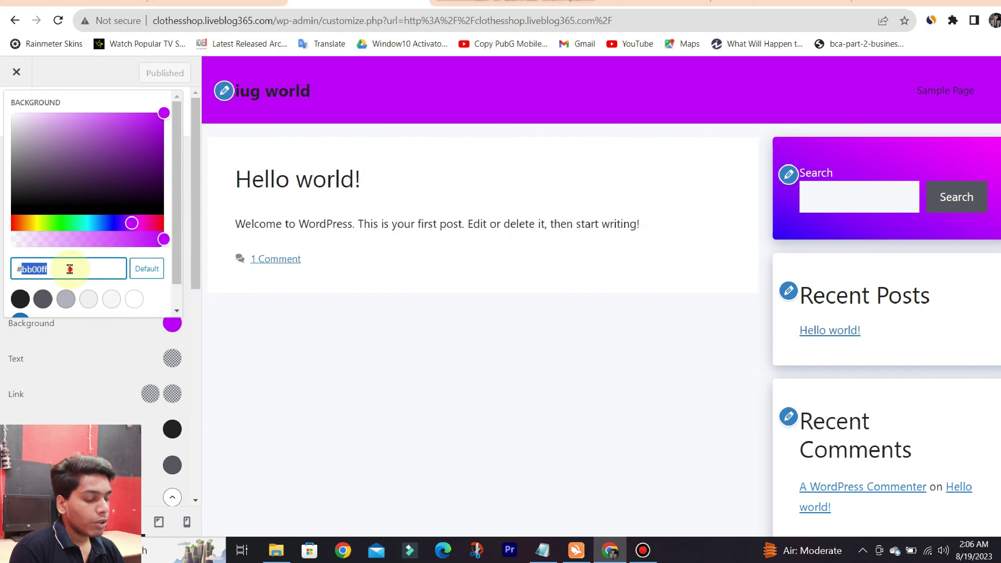
right_click(70, 269)
click(122, 322)
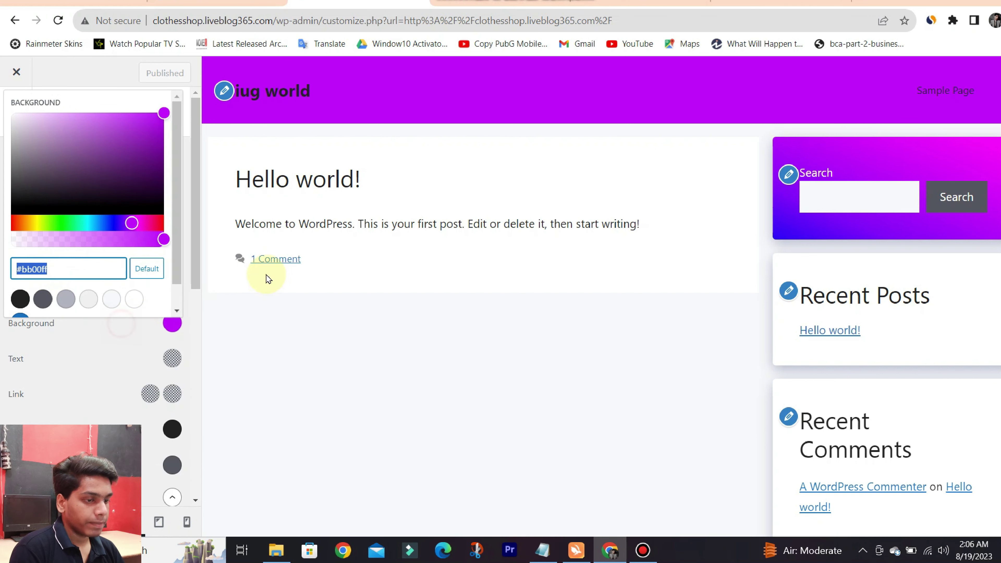
click(306, 335)
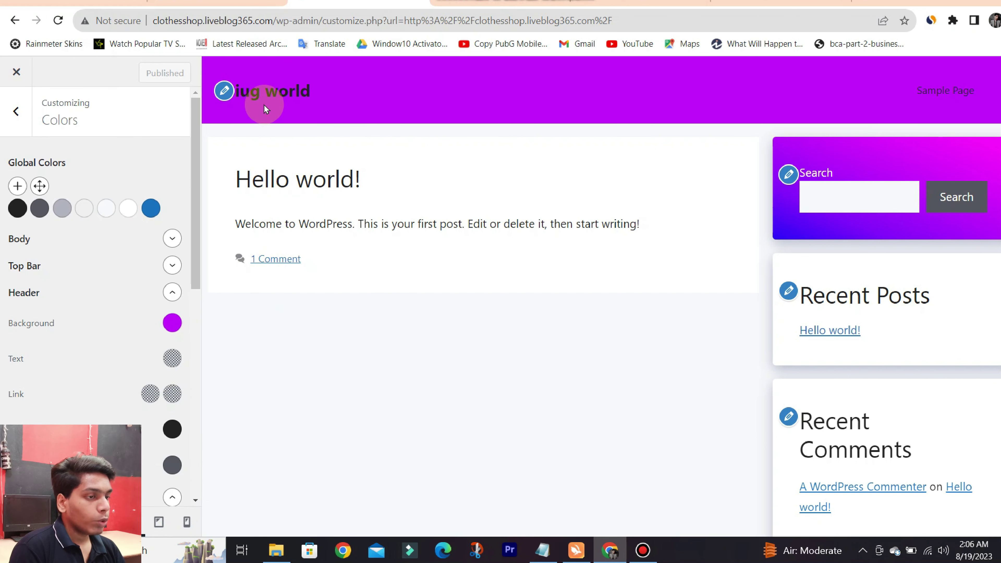
- Find Canva through a Google search in a new browser tab and sign in with the suggested Google account
click(859, 9)
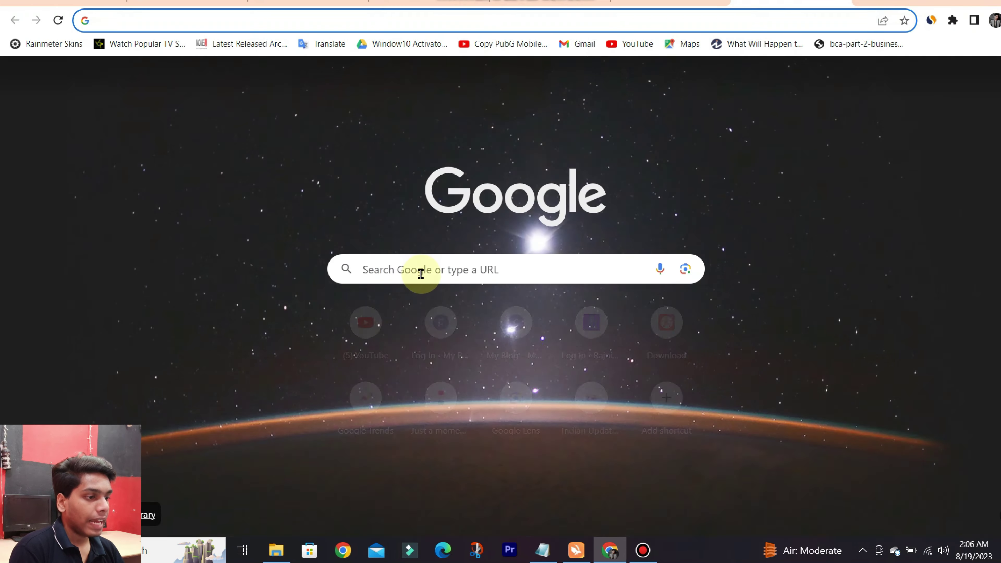
click(420, 272)
text(canva)
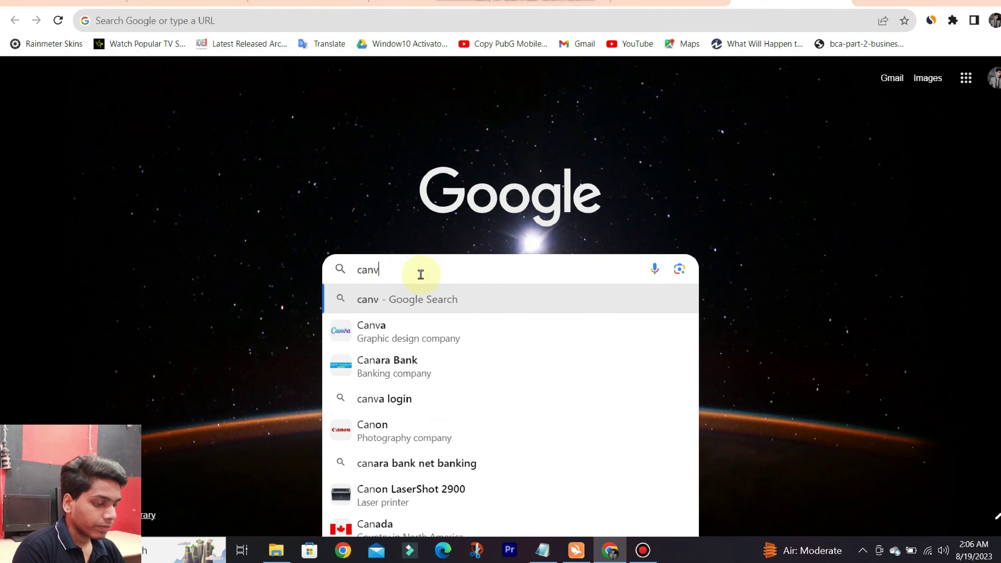
click(414, 328)
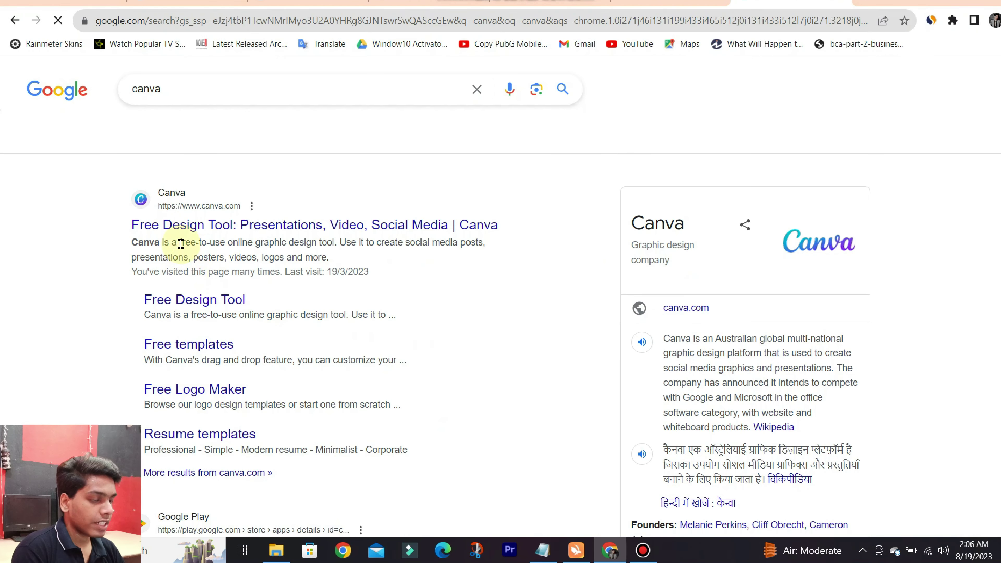
click(187, 230)
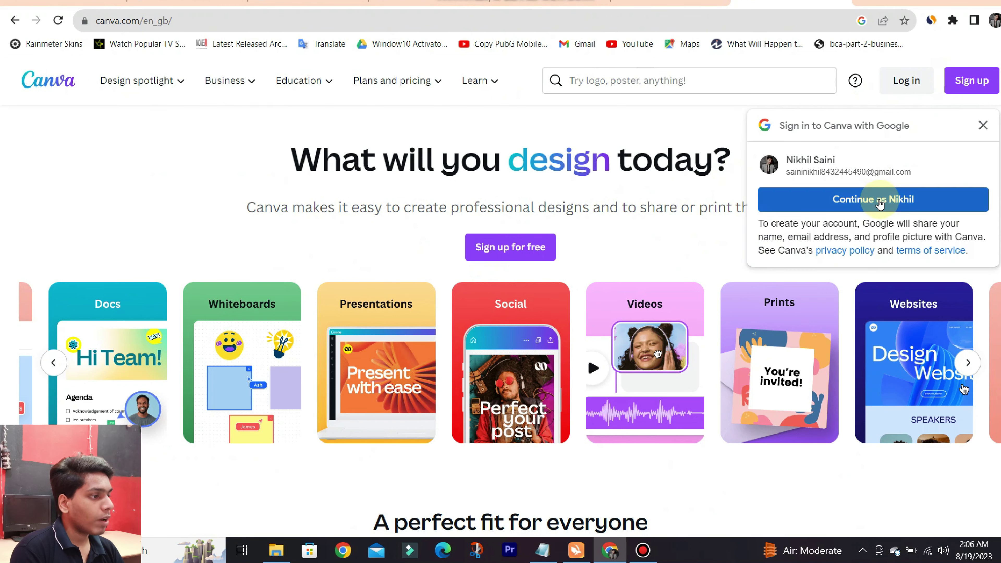
click(871, 199)
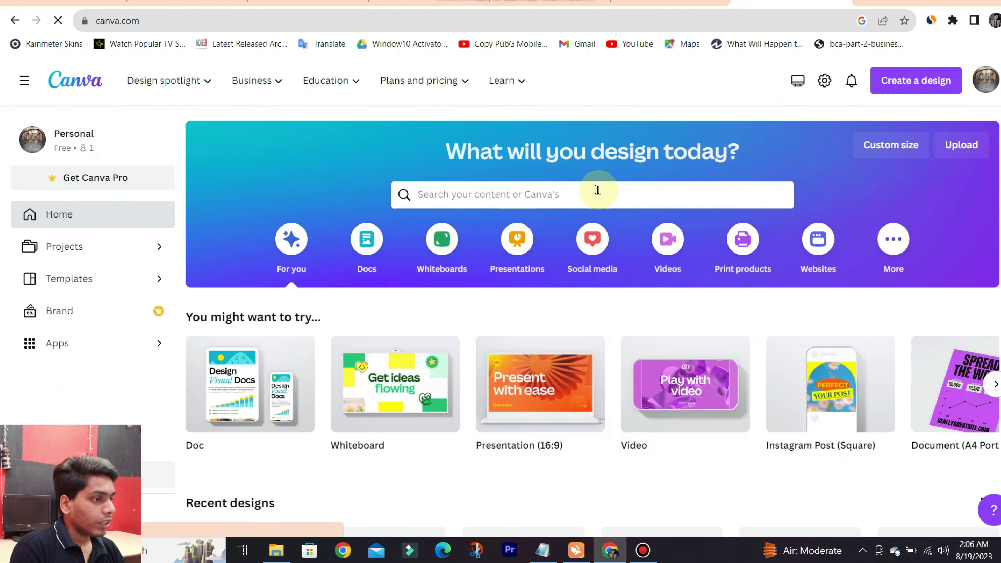
- Search Canva for "logo" and open the suggested Logo template category
click(598, 189)
text(lo)
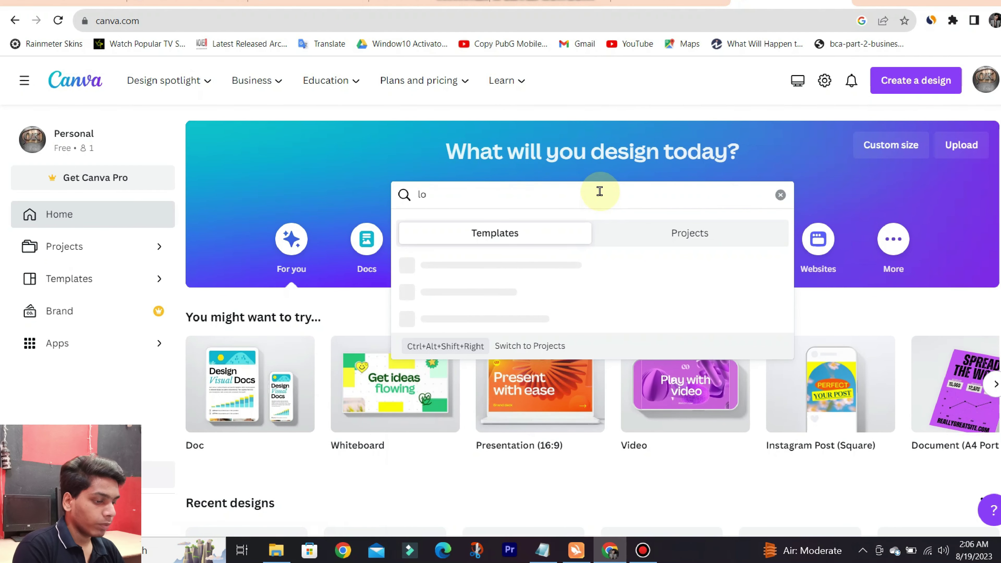
text(go)
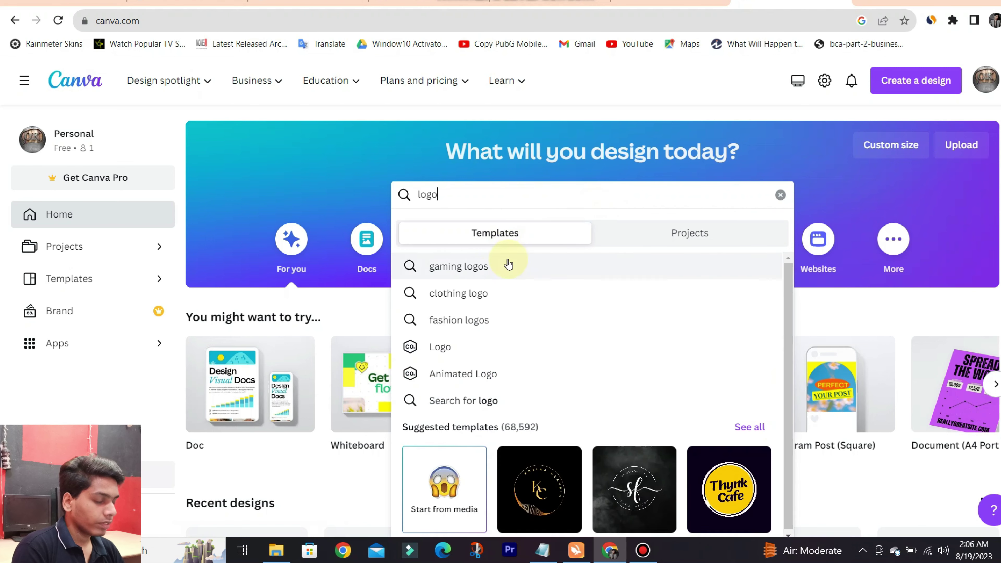
click(441, 347)
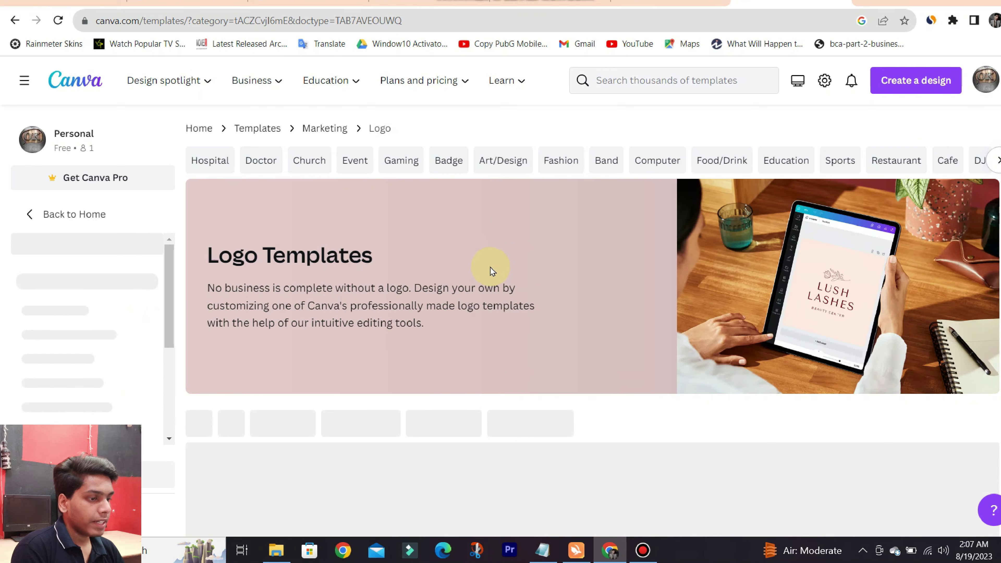
- Browse the logo templates and open the Black & White Minimalist Business Logo template for customising
scroll(617, 268, down, 5)
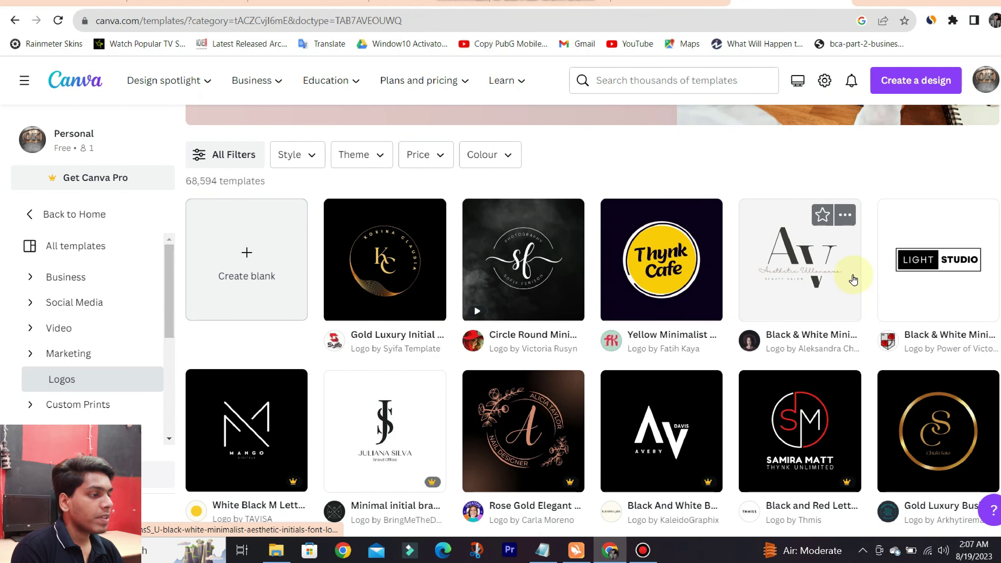
scroll(853, 280, down, 3)
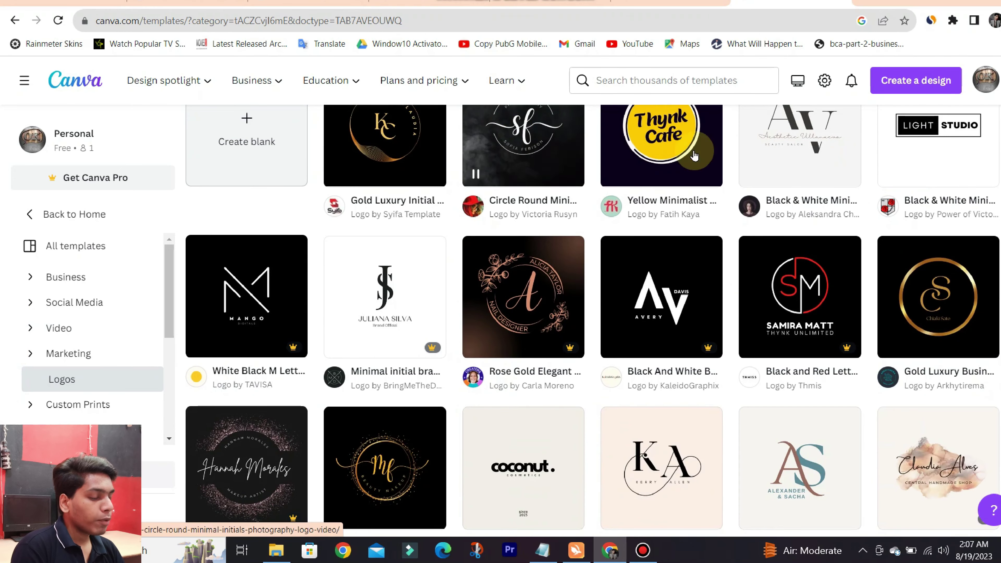
scroll(409, 342, up, 2)
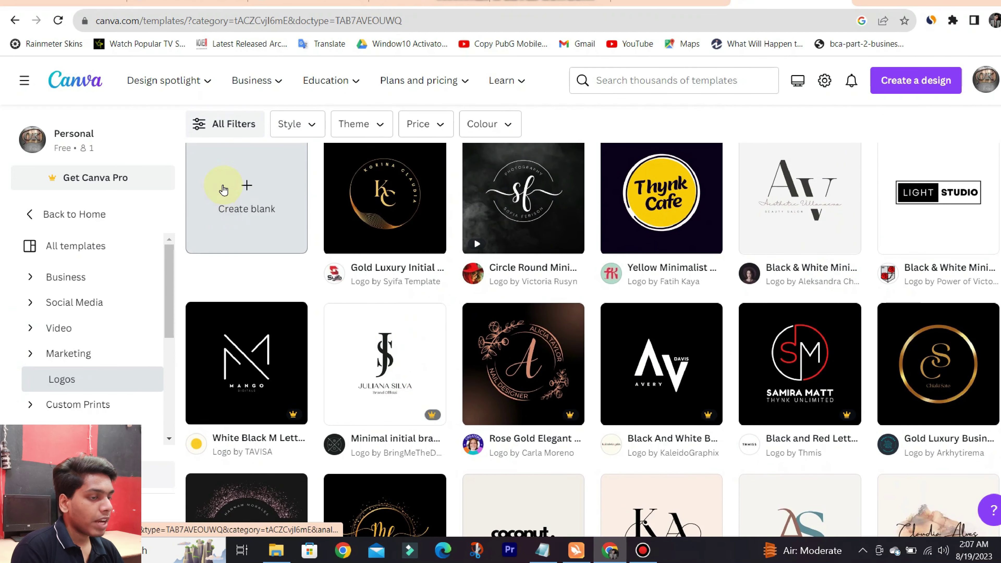
scroll(275, 200, up, 2)
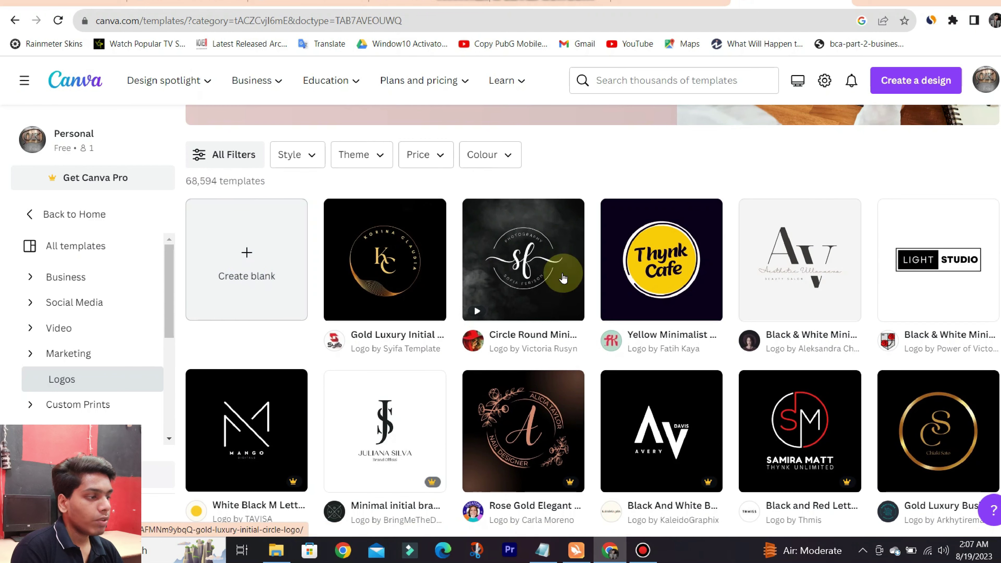
click(912, 278)
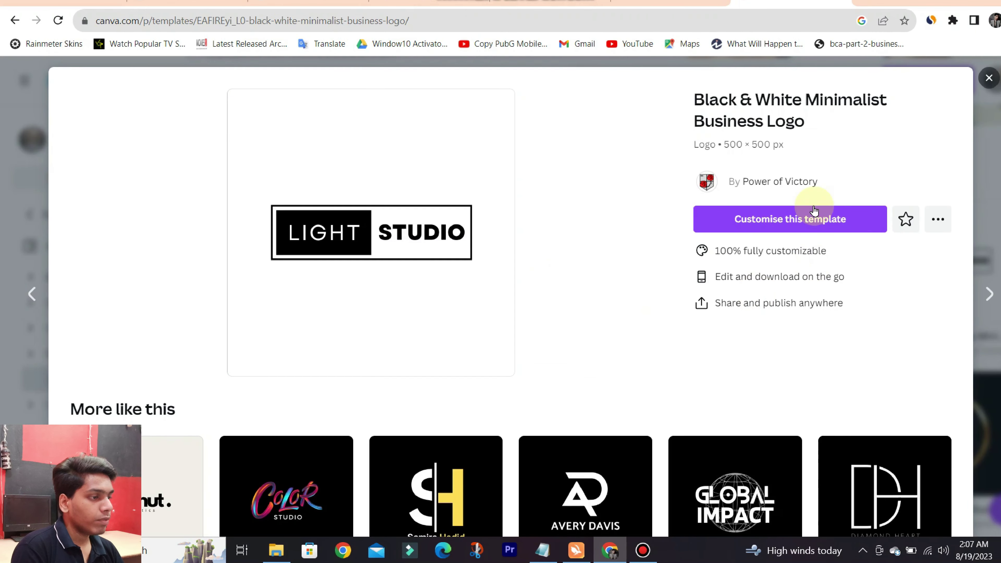
click(813, 211)
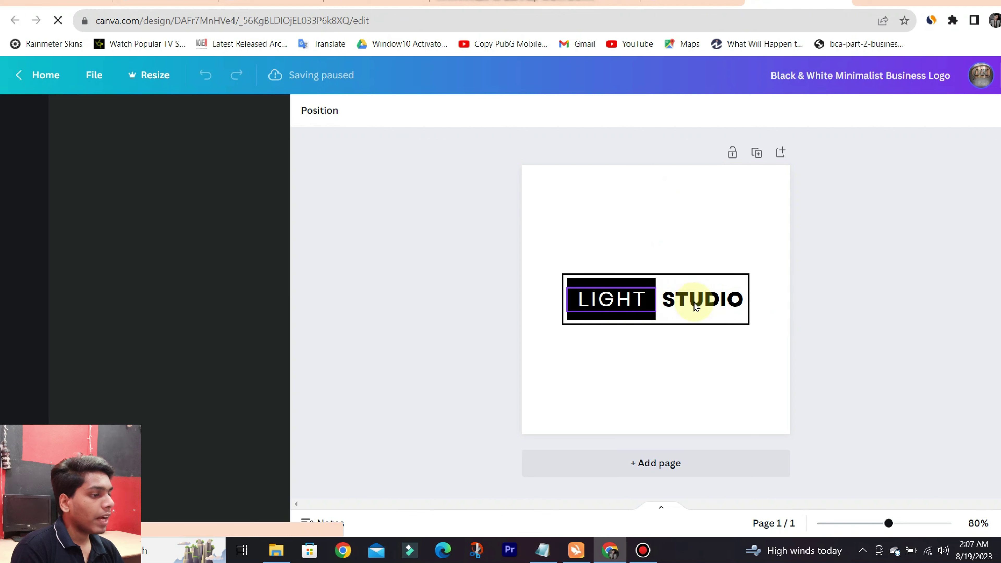
- Replace the word LIGHT in the logo with IUG
click(626, 302)
double_click(627, 301)
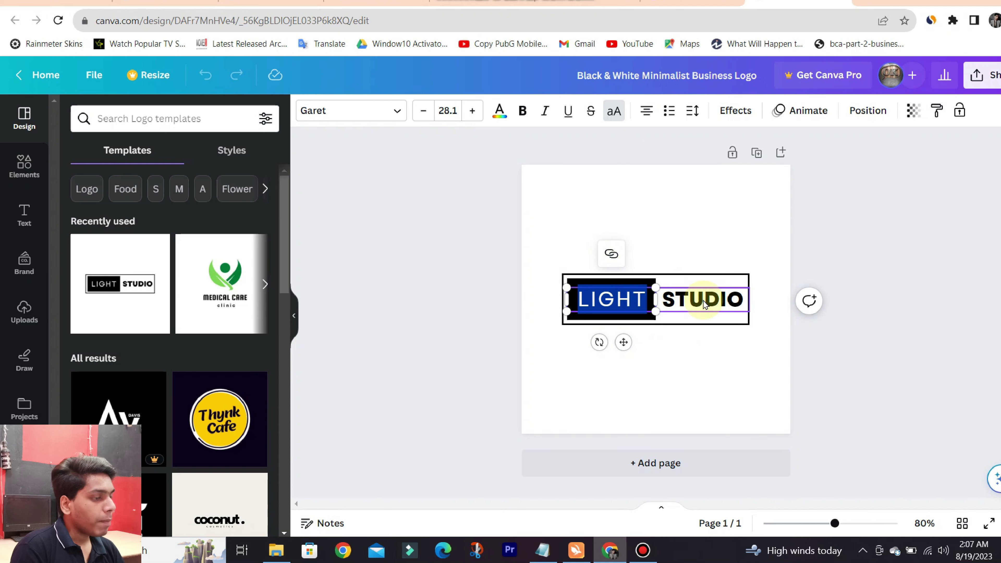
click(659, 212)
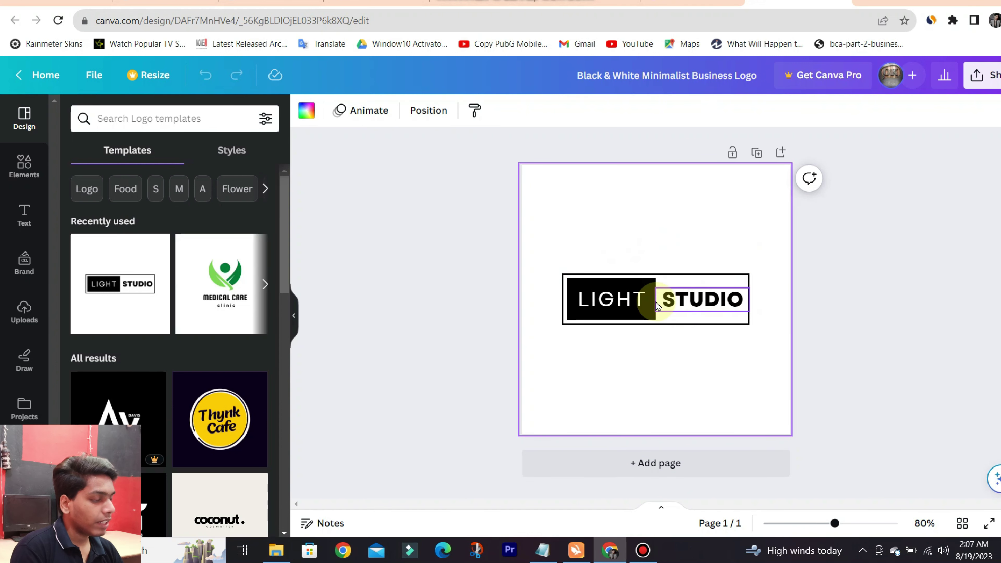
click(629, 296)
click(629, 296)
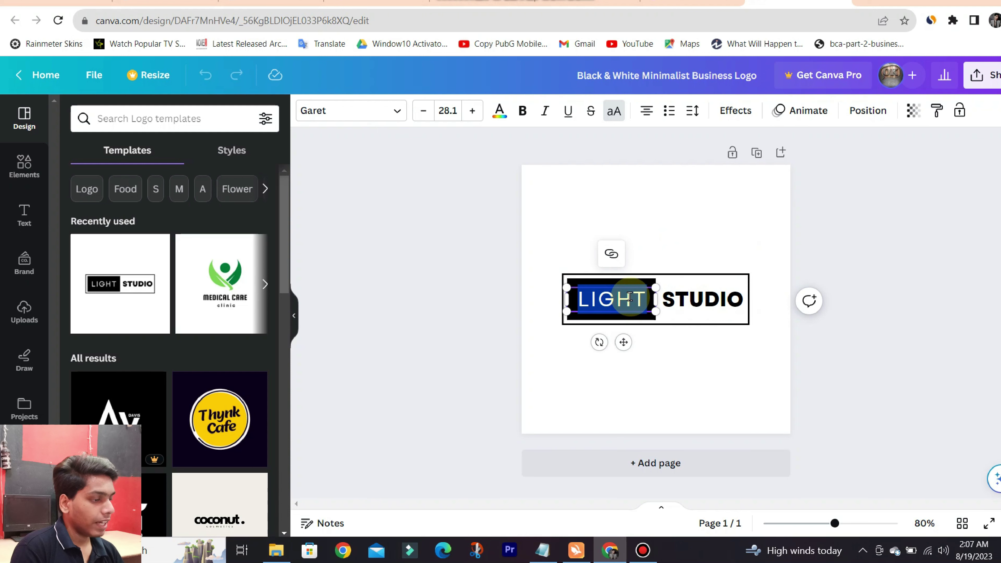
key(BackSpace)
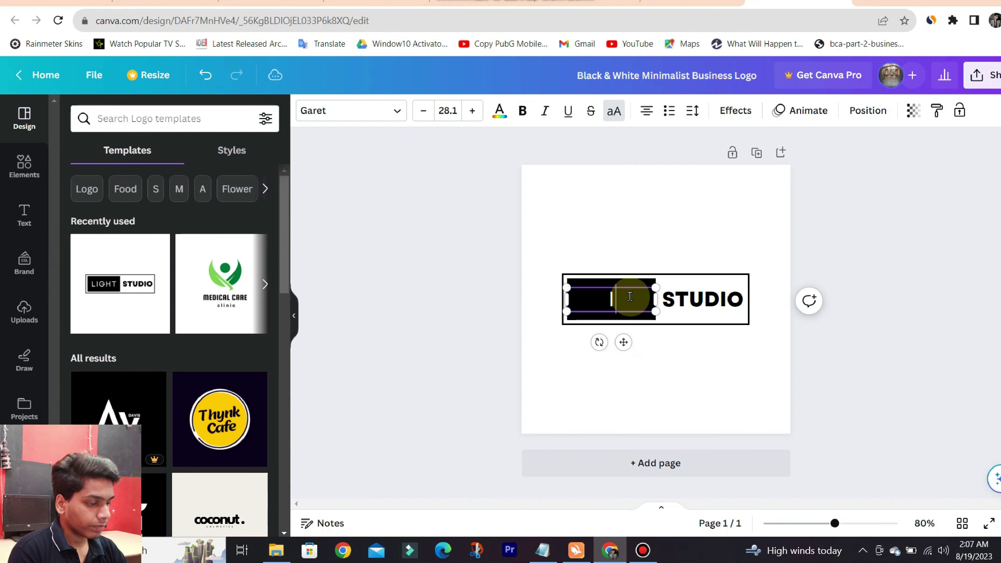
text(IUG)
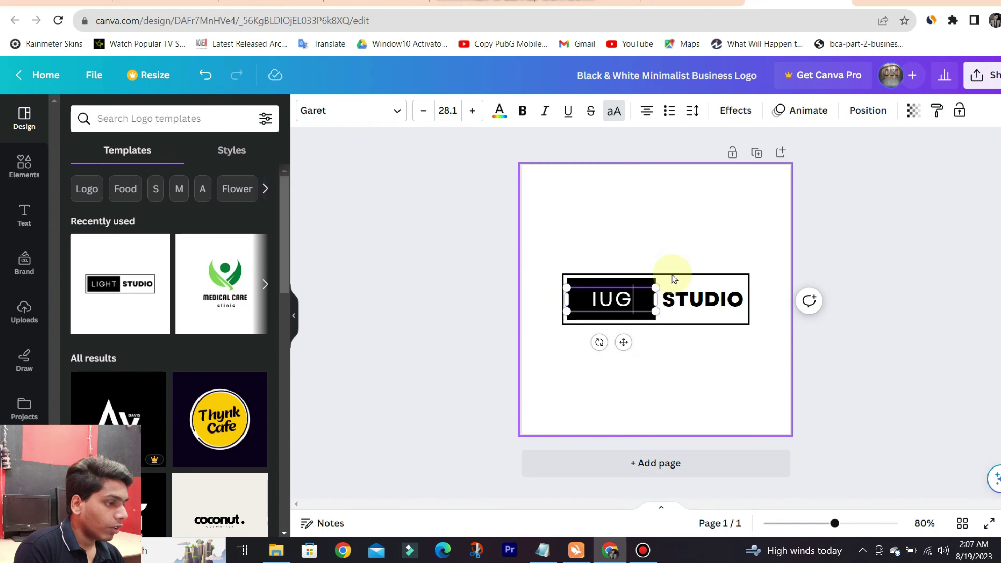
- Replace the word STUDIO in the logo with WORLD
double_click(701, 294)
key(BackSpace)
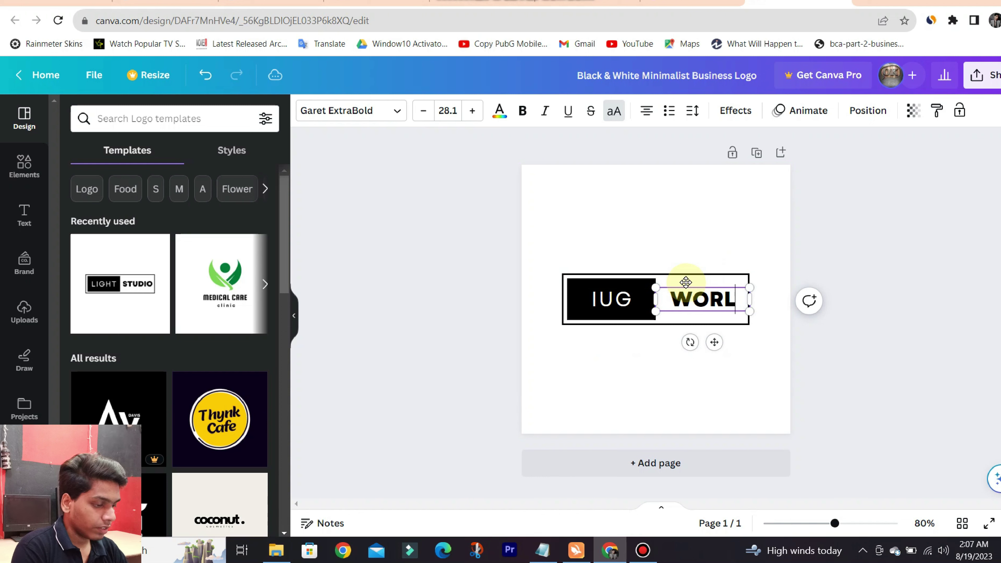
text(WORLD)
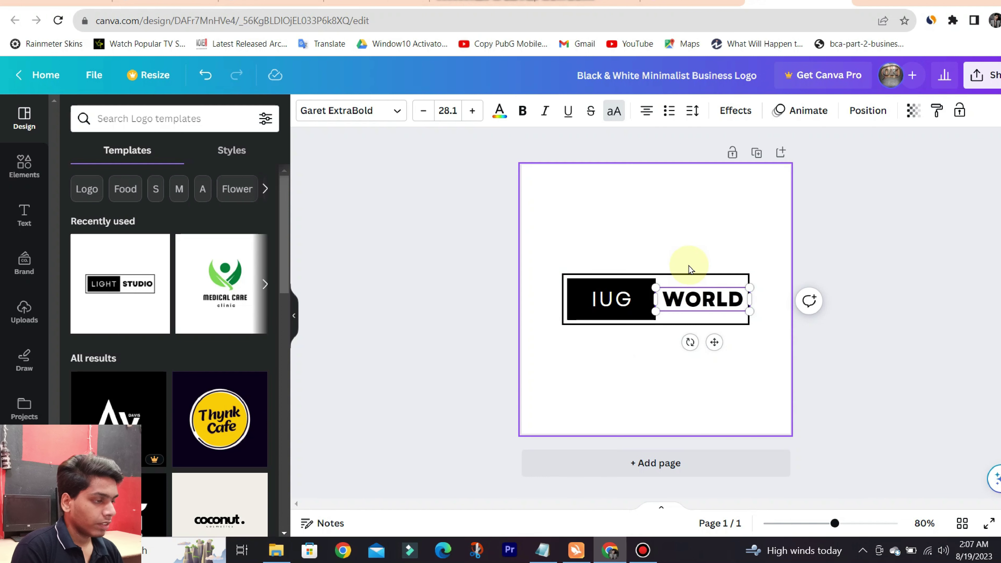
click(676, 214)
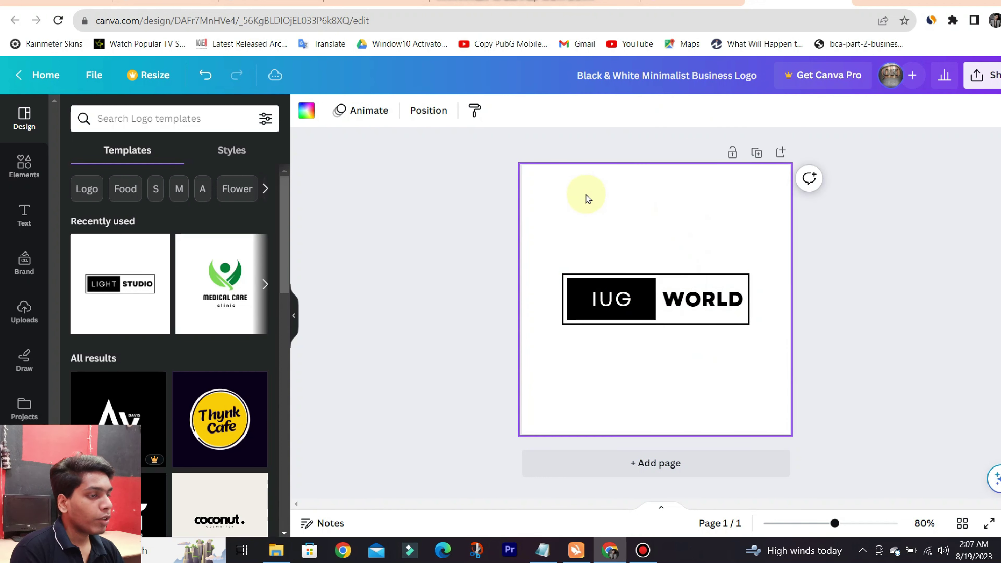
- Set the logo's page background color to #bb00ff
click(306, 113)
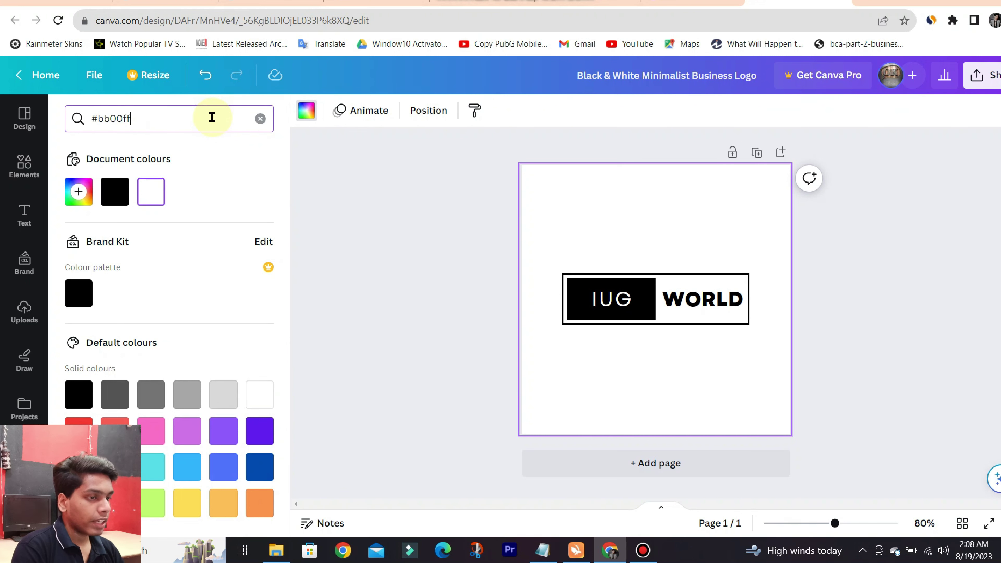
text(#bb00ff)
key(Return)
click(91, 180)
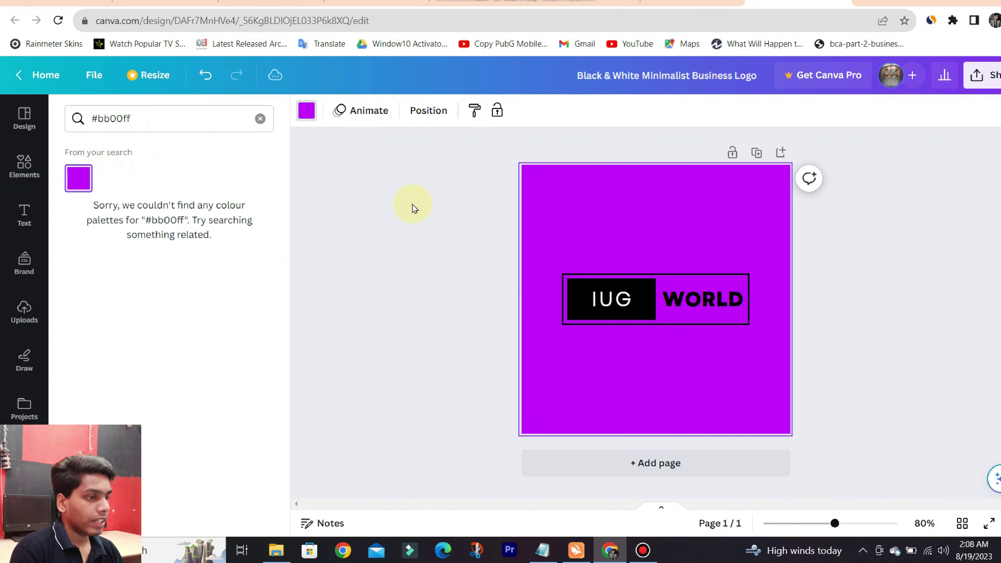
- Download the finished logo design as a PNG file
click(991, 71)
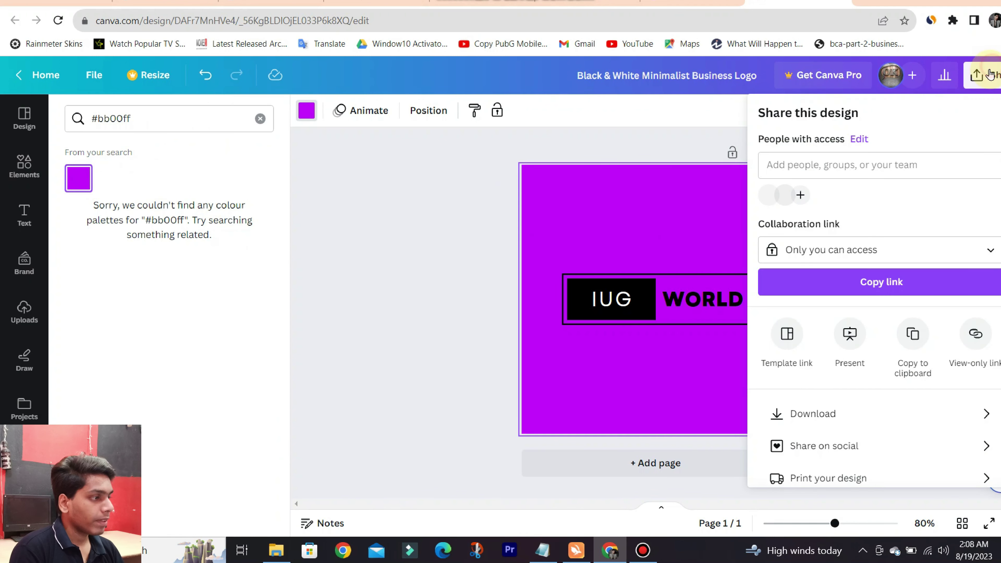
click(895, 418)
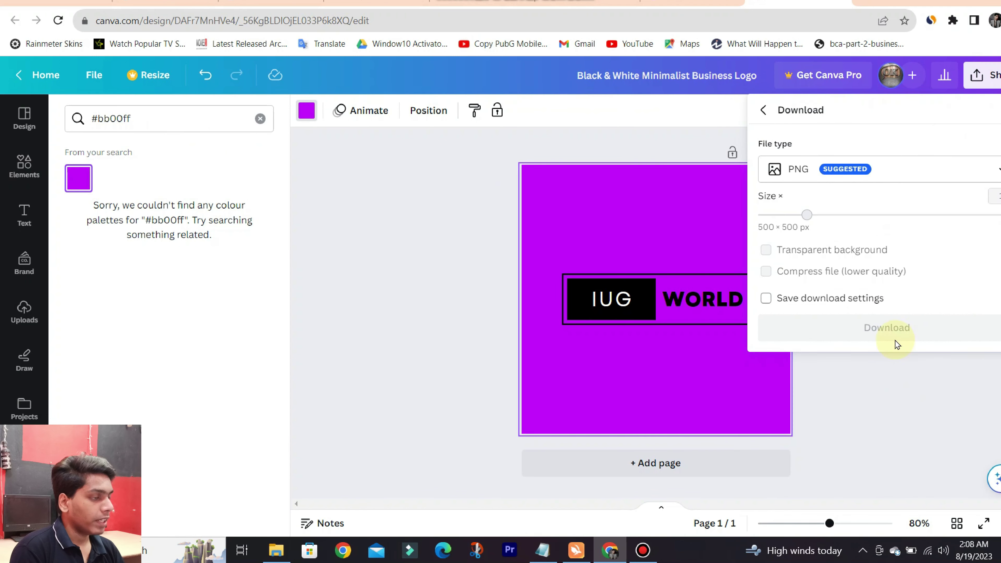
click(891, 327)
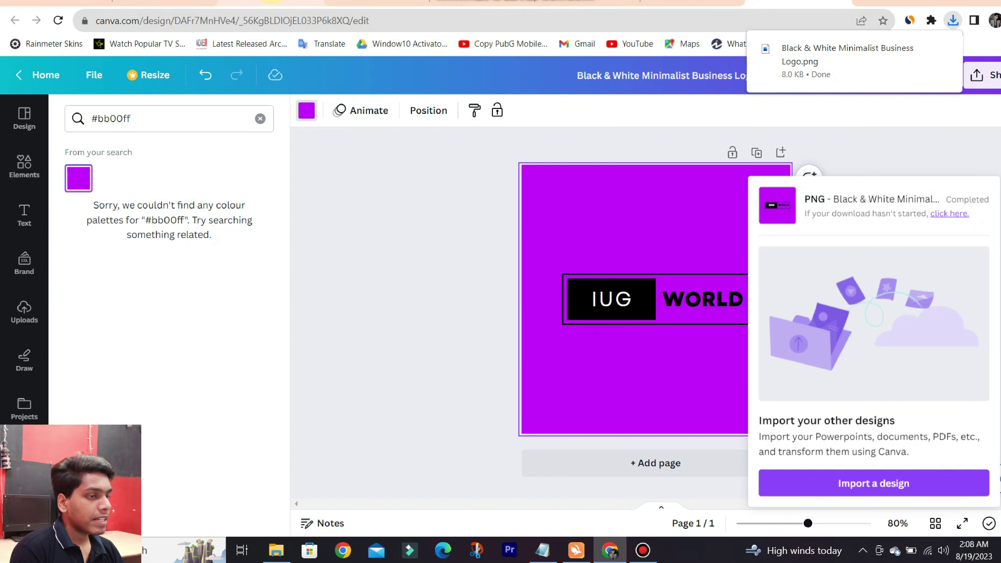
- Switch back to the WordPress Customizer, leave the Colors settings and open Site Identity
click(272, 3)
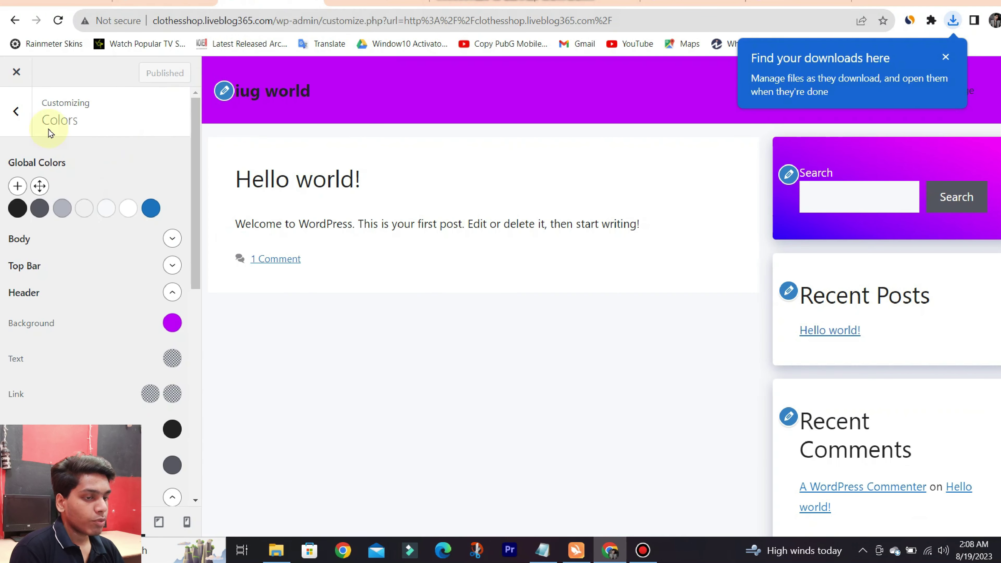
click(16, 112)
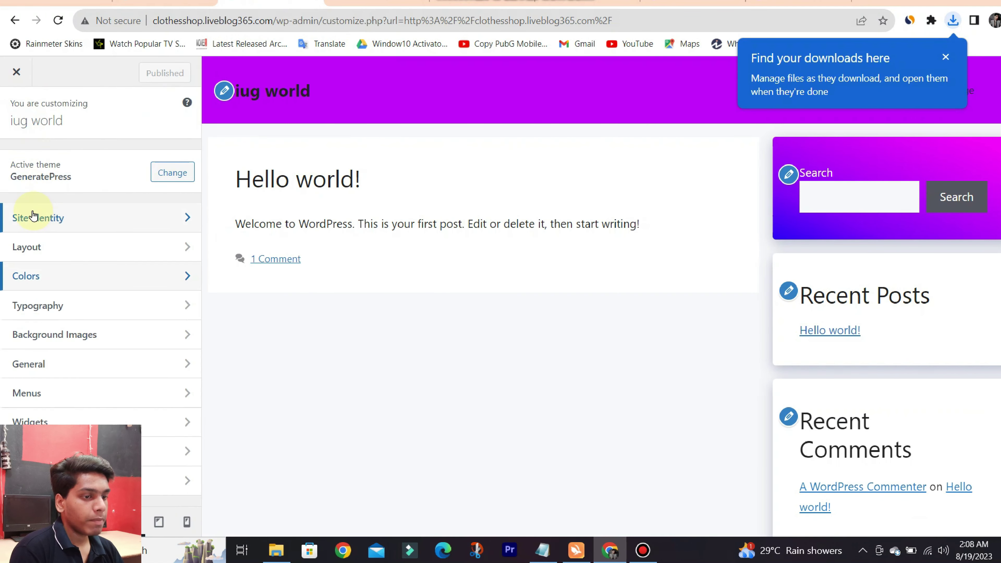
click(59, 219)
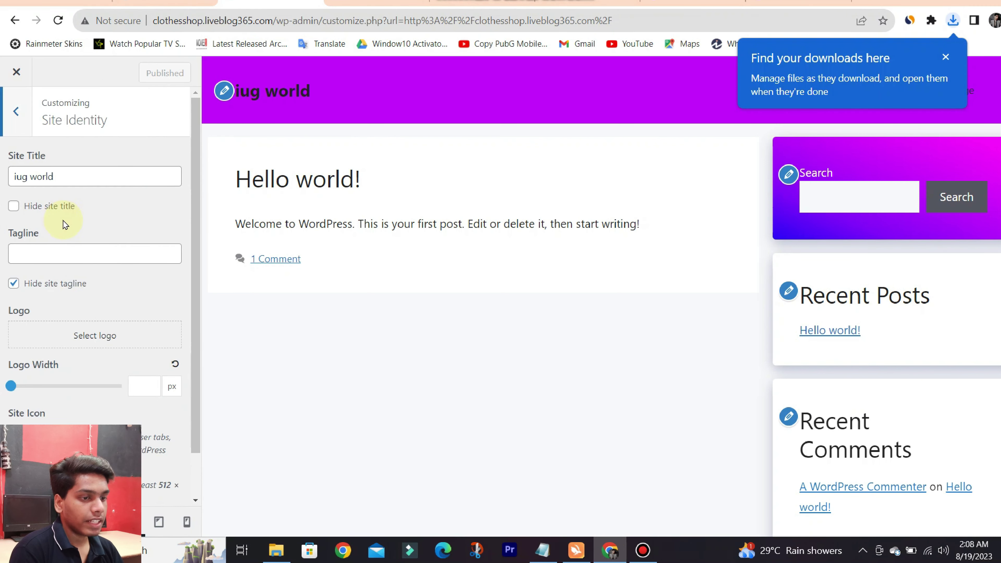
scroll(91, 299, down, 1)
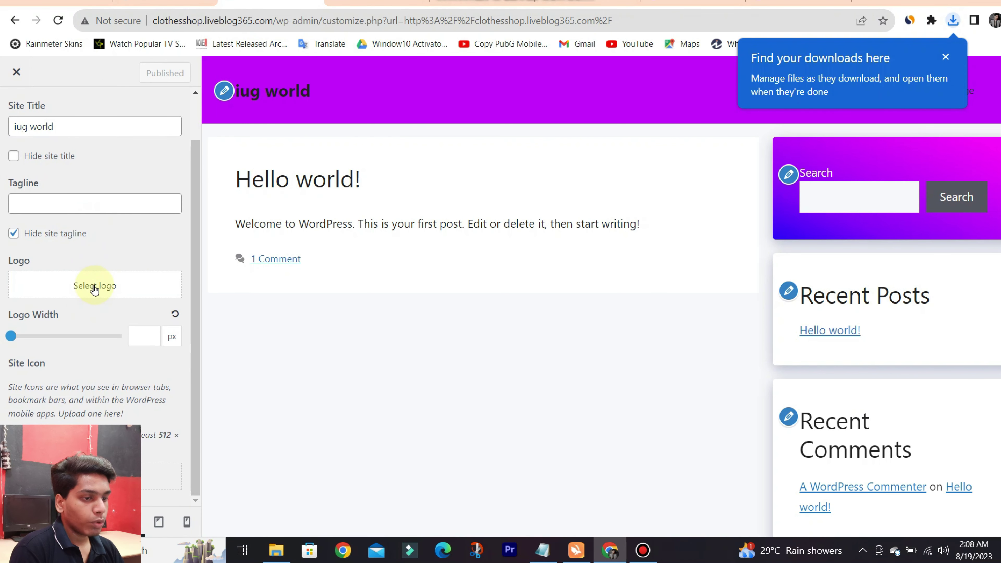
- Upload the downloaded Black & White Minimalist Business Logo.png and select it as the site logo
click(95, 289)
click(513, 310)
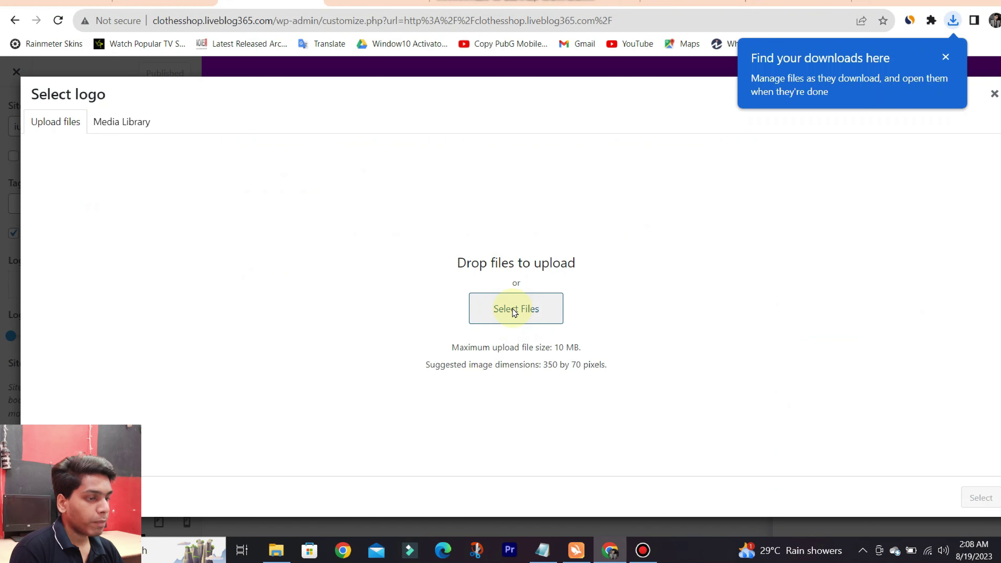
click(173, 114)
click(398, 284)
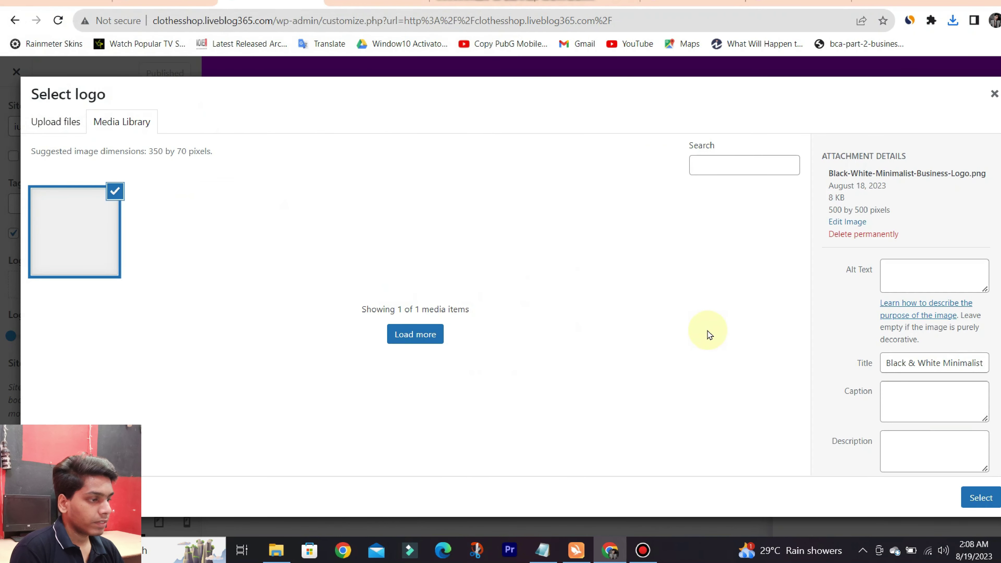
click(979, 501)
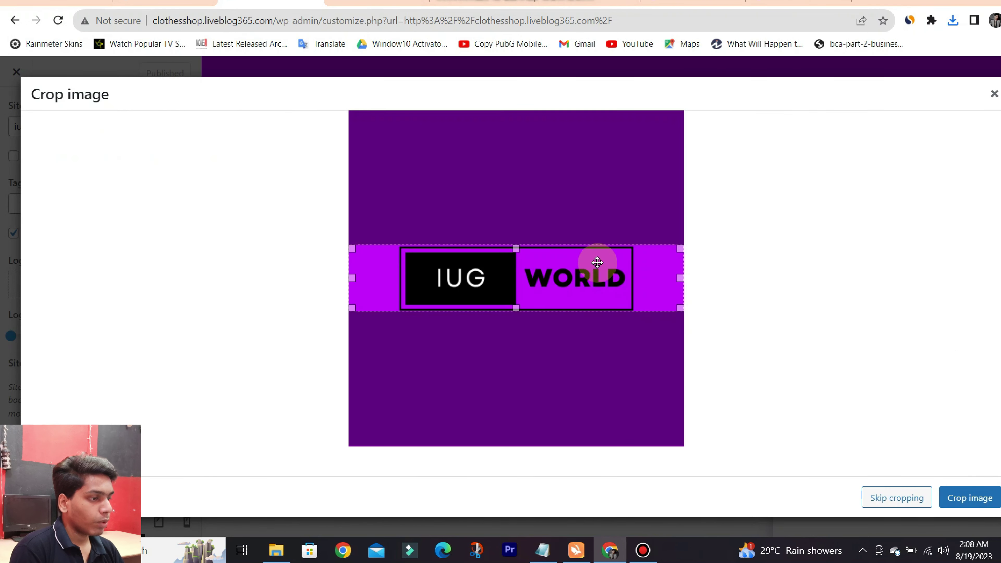
- Adjust the crop area around the IUG WORLD lettering and crop the logo image
drag(515, 244, 515, 242)
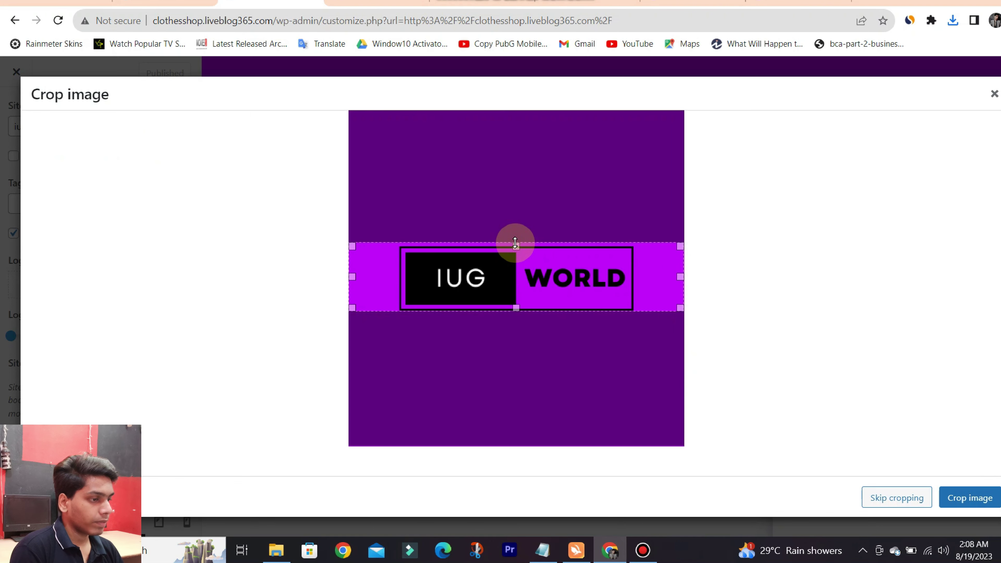
drag(350, 278, 398, 277)
drag(682, 279, 636, 279)
click(985, 498)
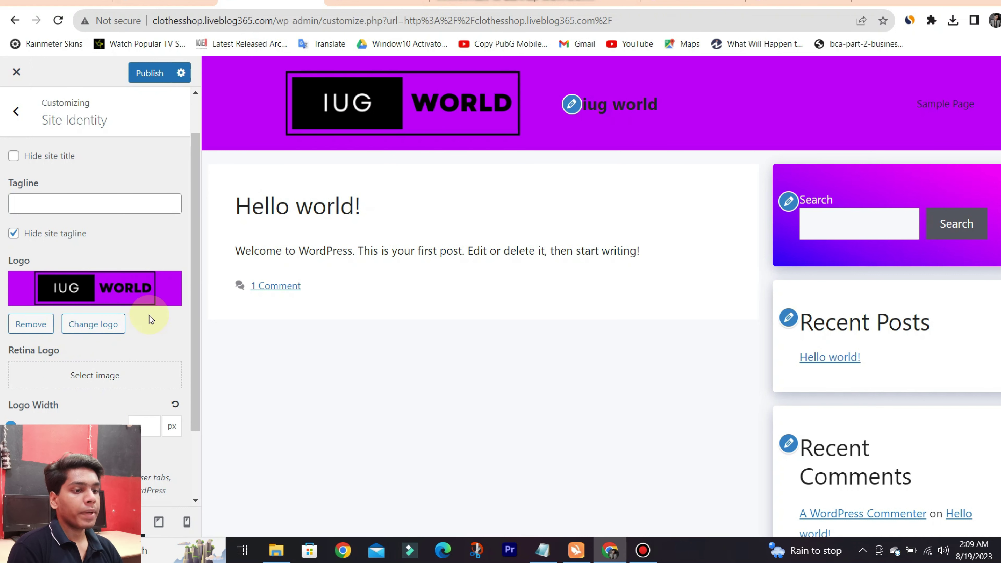
- Try different logo widths in the header preview and set the logo width to 150 px
click(157, 426)
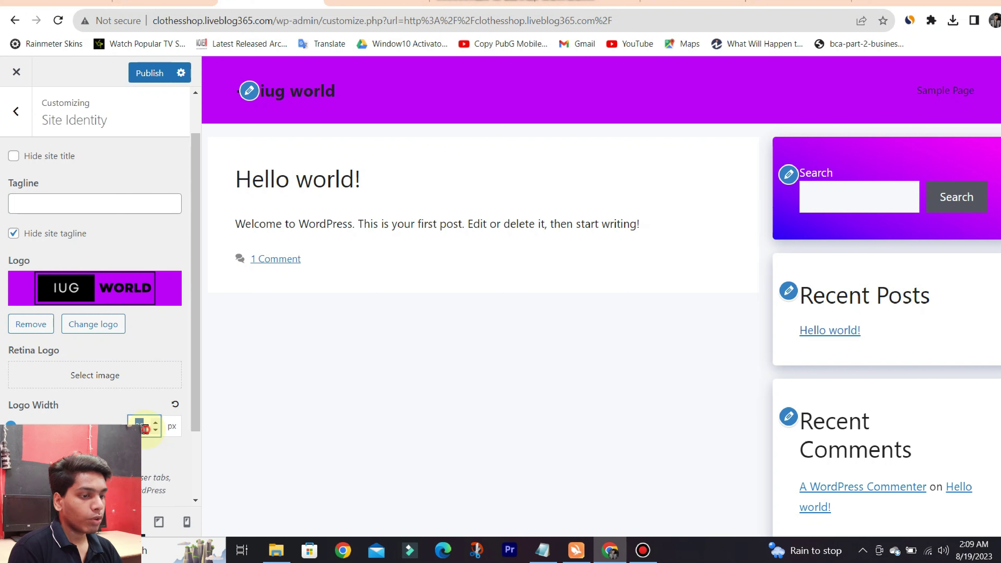
text(50)
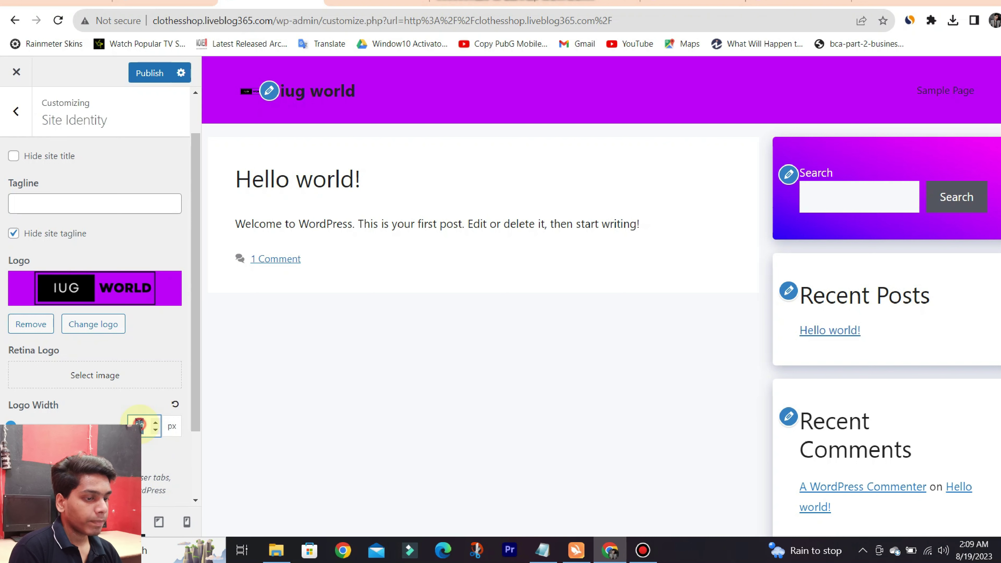
text(300)
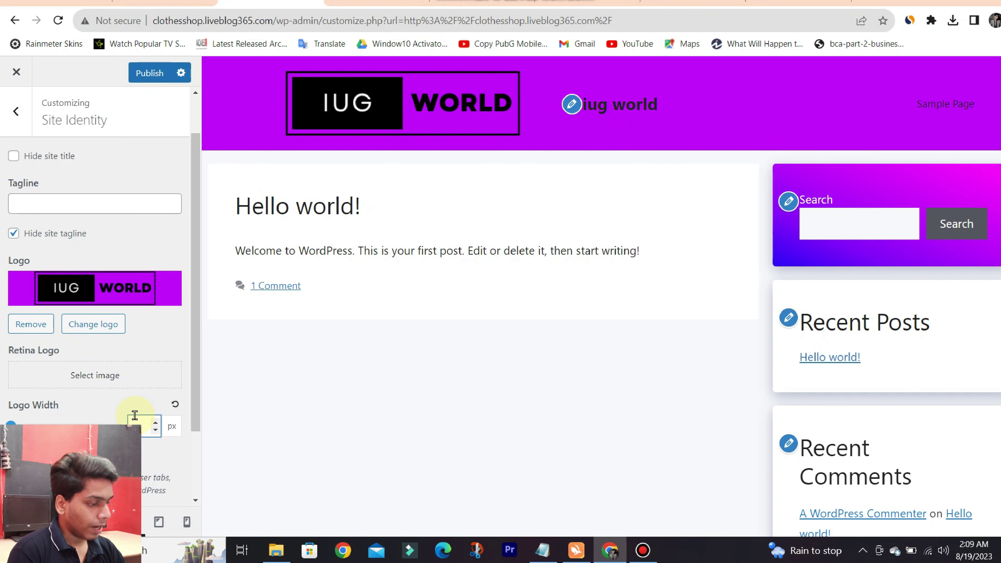
text(150)
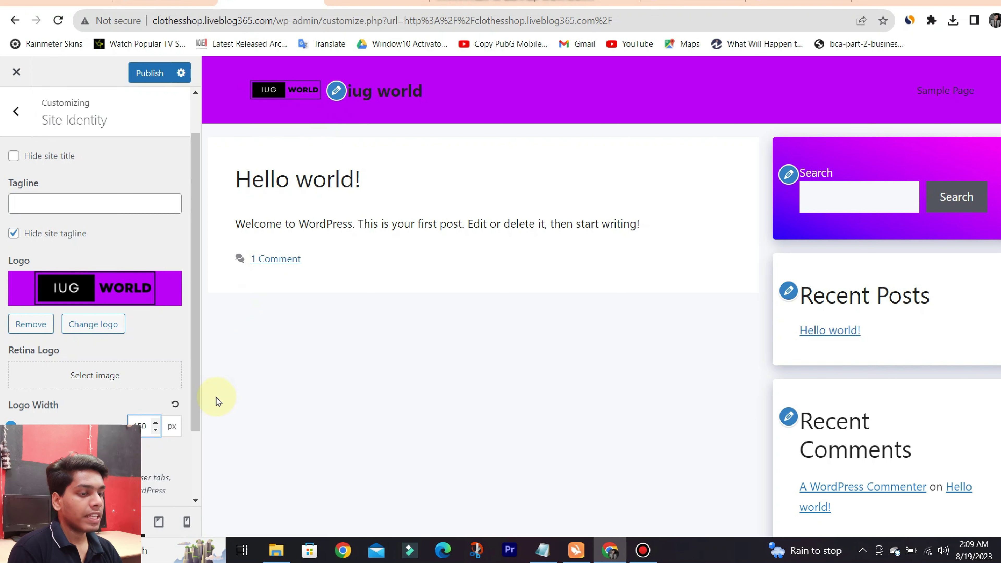
- Set the logo width to 200 px
key(BackSpace)
key(BackSpace)
key(BackSpace)
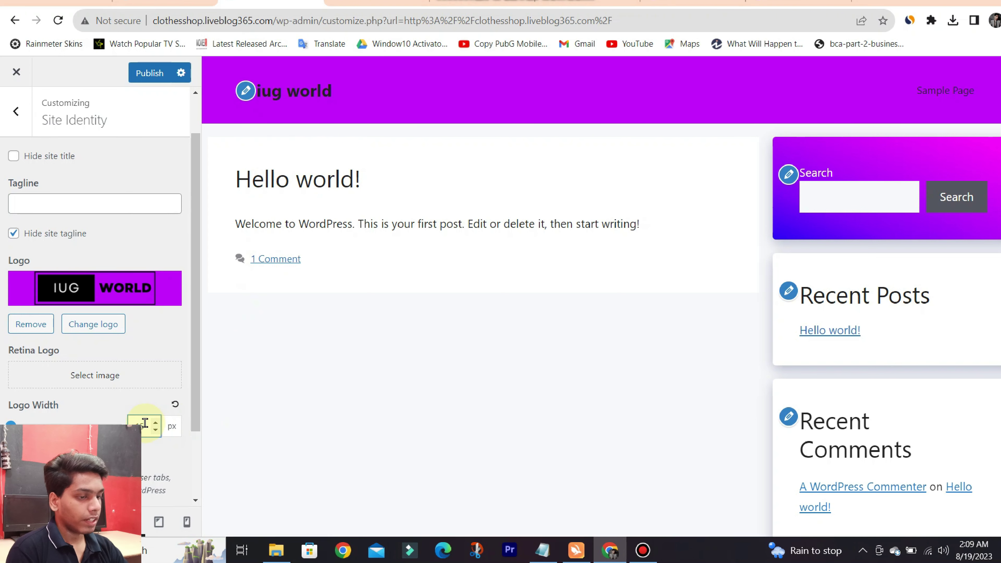
text(200)
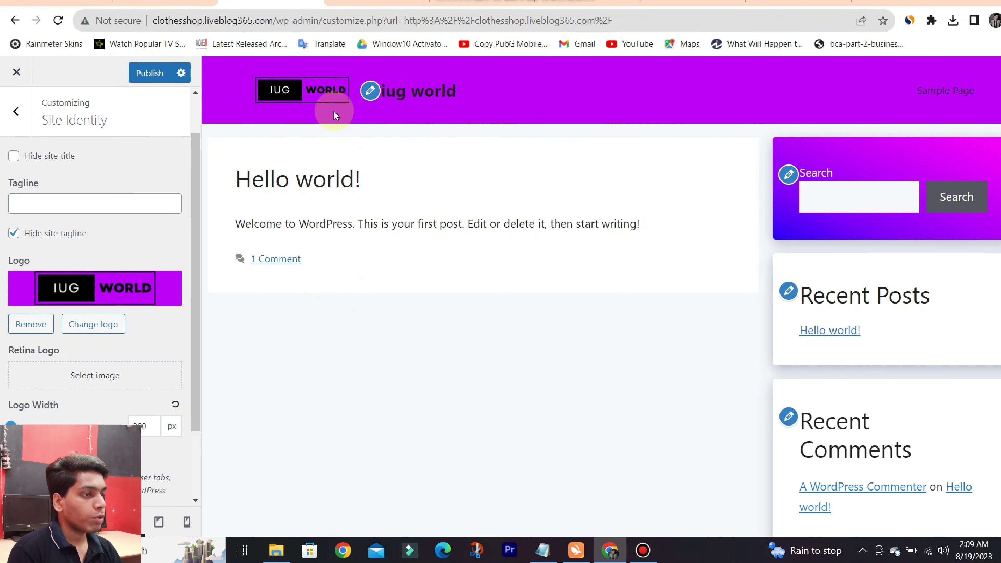
scroll(55, 375, down, 3)
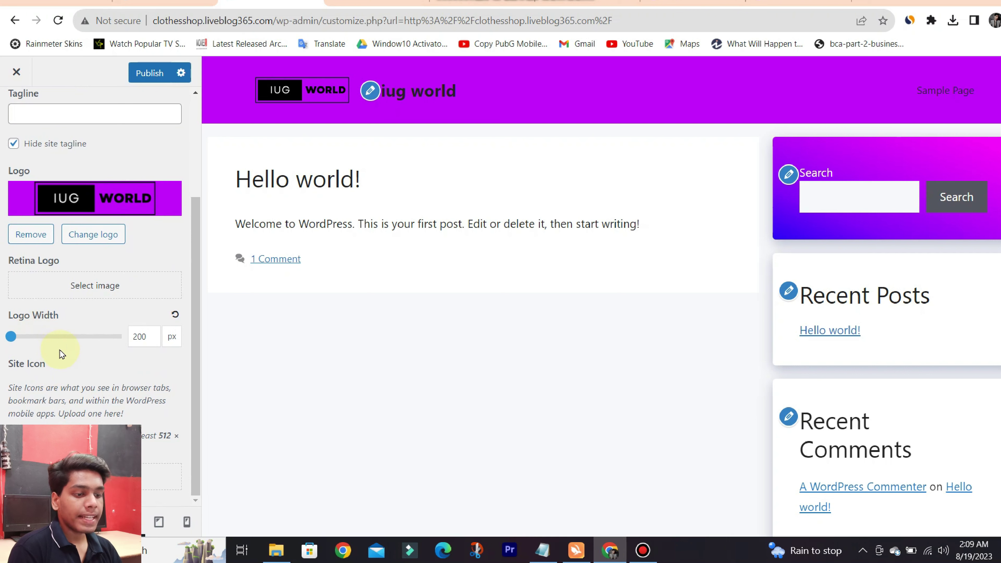
scroll(71, 349, up, 4)
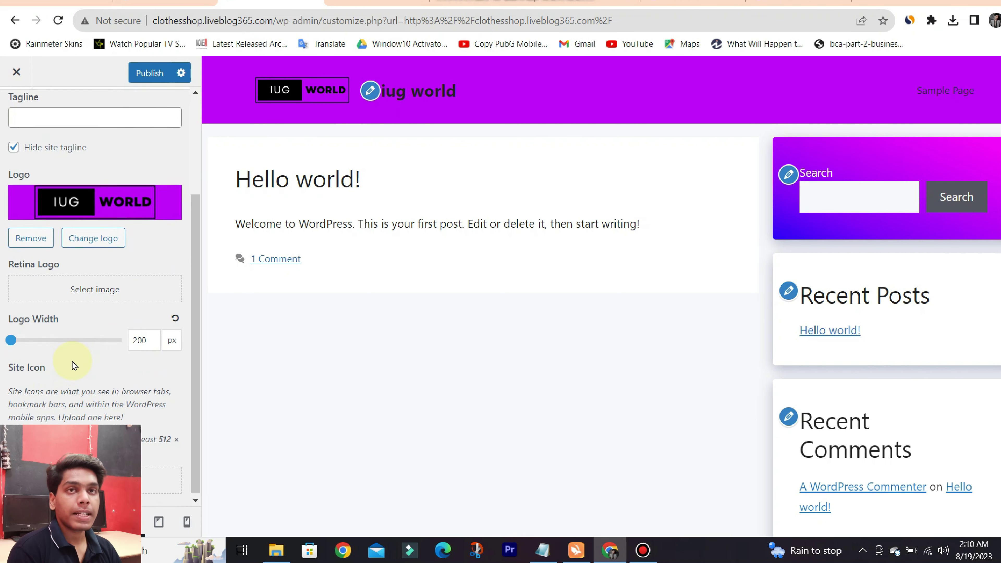
click(642, 550)
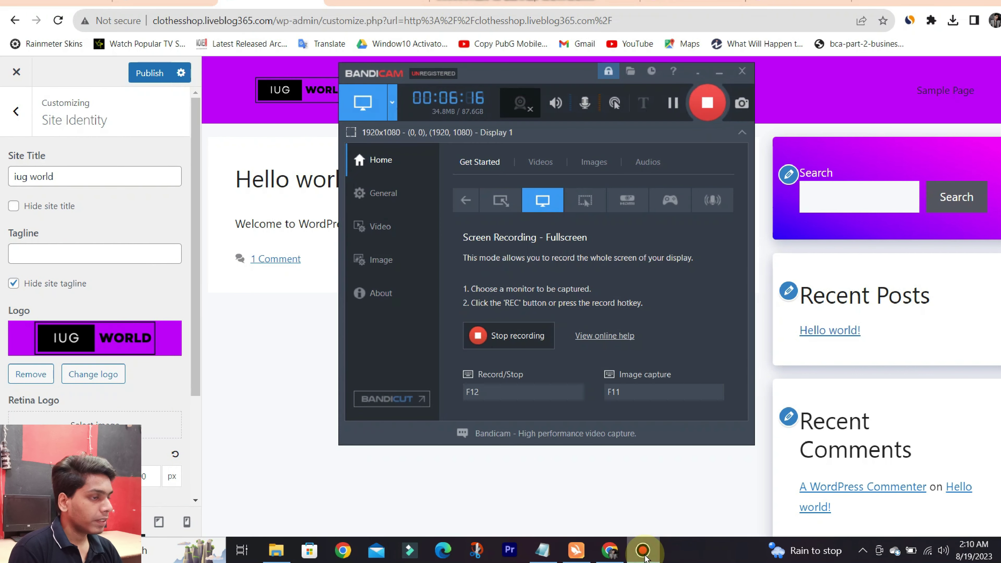
click(643, 552)
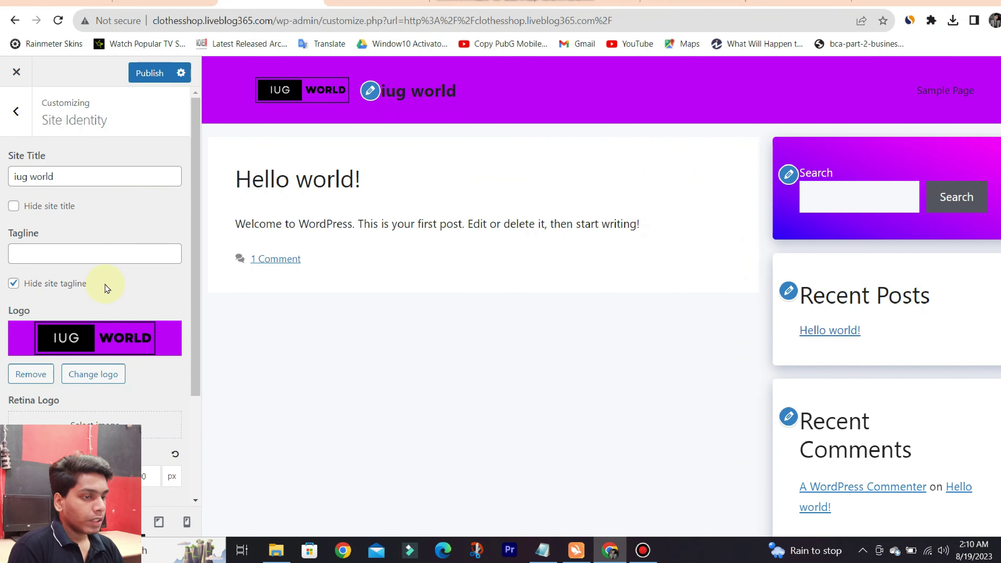
- Publish the Site Identity changes and close the Customizer to return to the live site
click(150, 74)
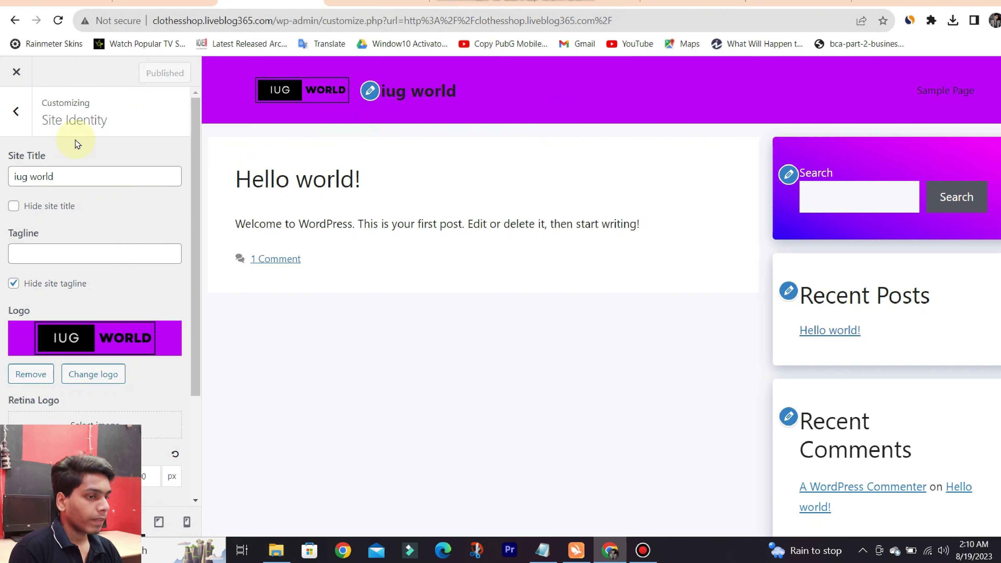
click(10, 118)
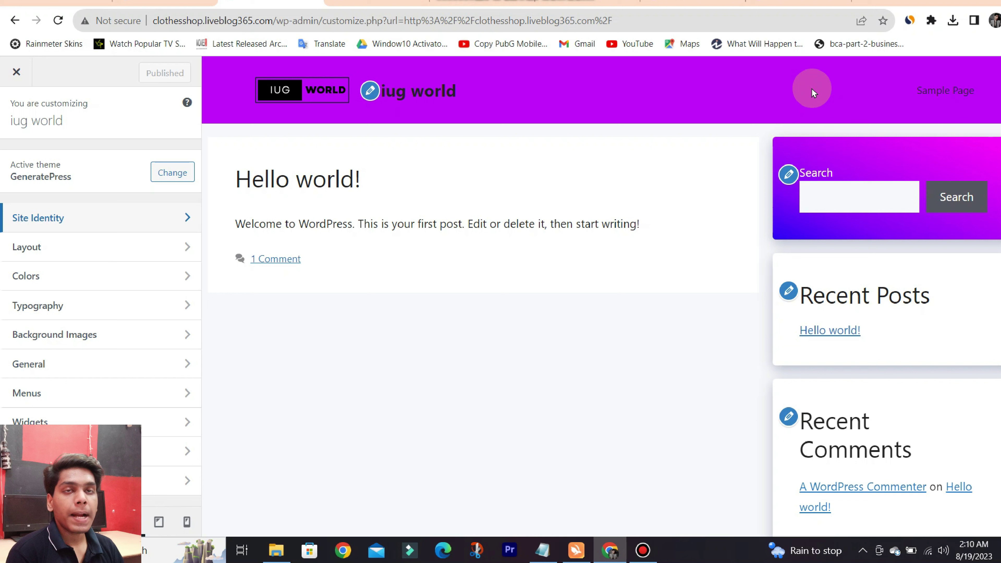
click(18, 72)
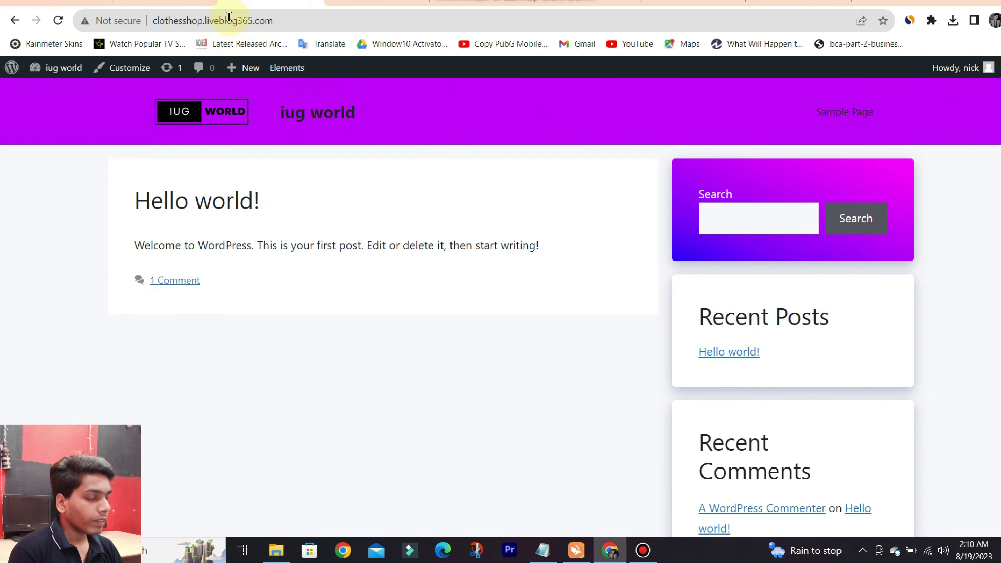
- Switch to the WordPress dashboard and open the list of all pages
click(176, 2)
click(252, 3)
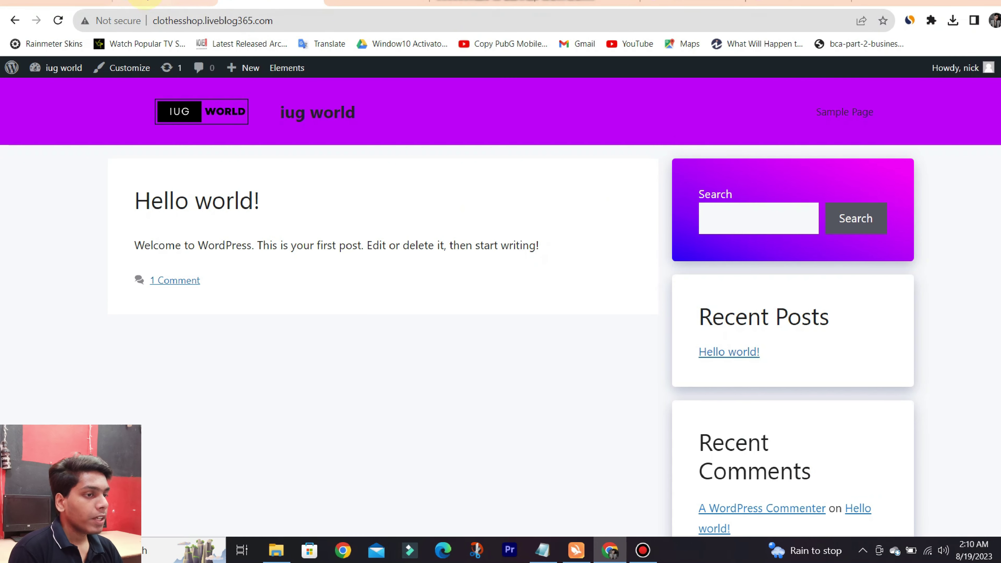
click(150, 4)
mouse_move(51, 174)
click(173, 177)
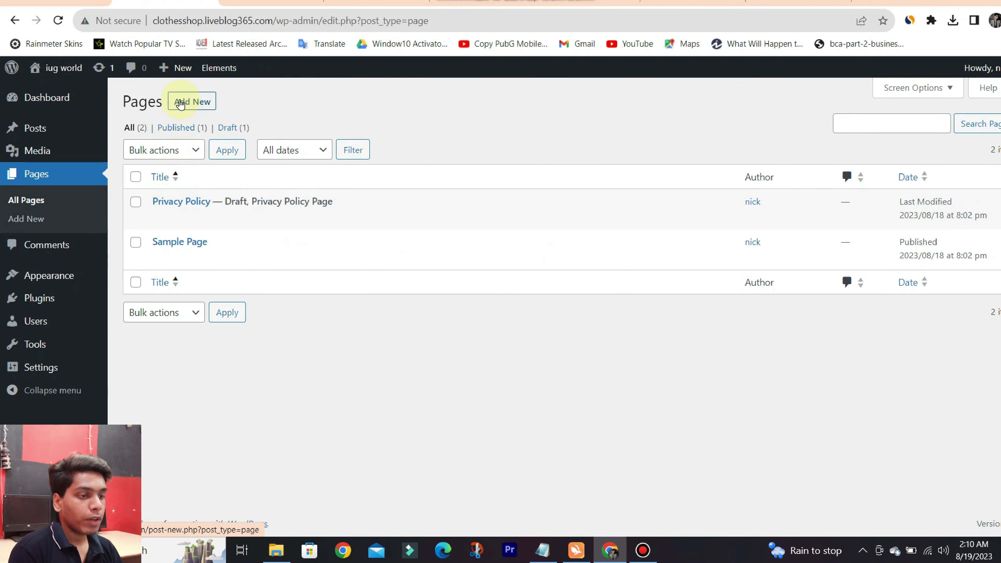
- Switch to the Indian update Guru YouTube channel, sort its videos by Oldest and look through the early blogging tutorials
click(575, 2)
scroll(663, 285, down, 6)
scroll(379, 355, up, 6)
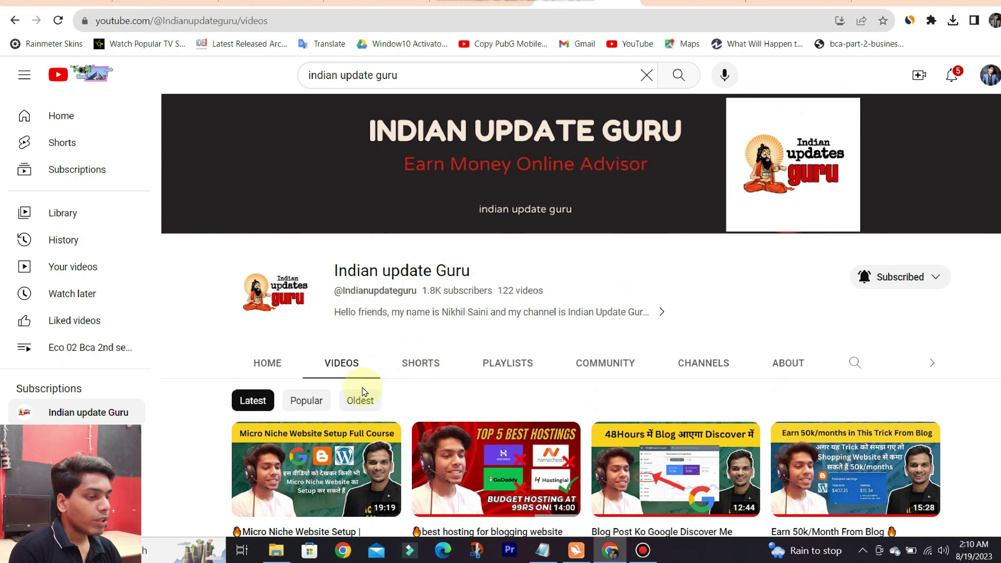
click(359, 399)
scroll(607, 339, down, 12)
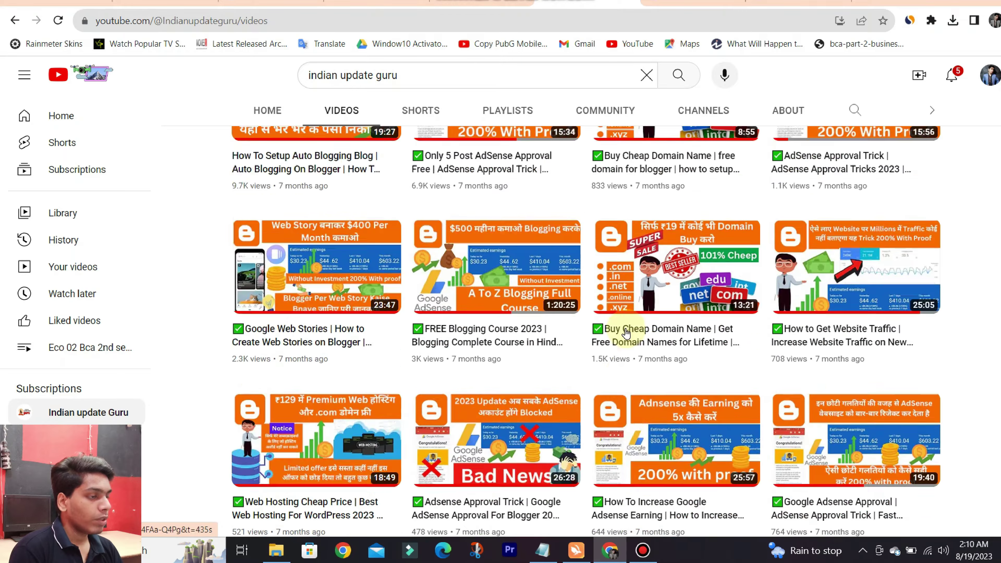
scroll(628, 332, up, 10)
scroll(630, 330, up, 2)
scroll(552, 339, down, 4)
scroll(485, 346, up, 4)
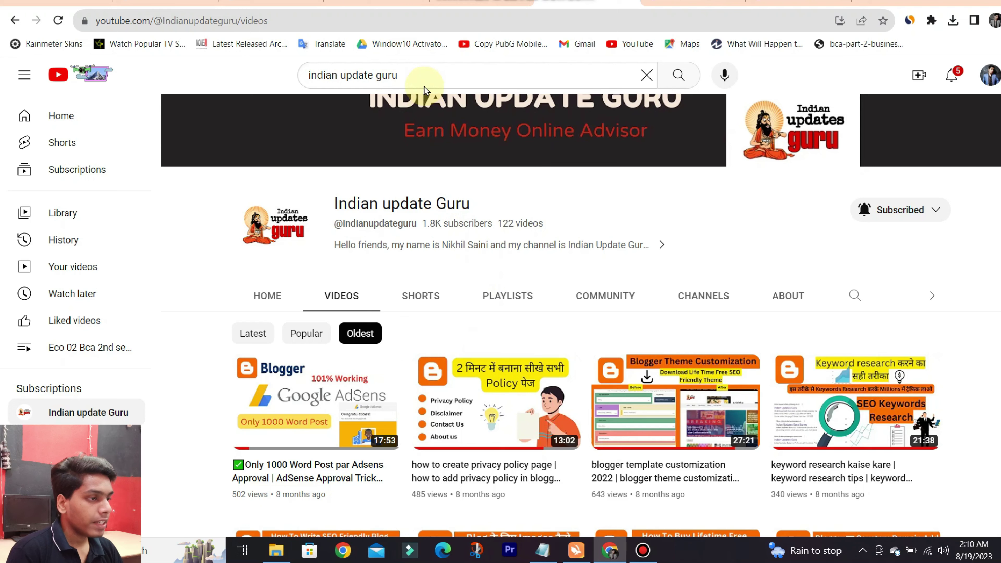
- Return to the WordPress pages list, then create and publish a new page titled Contact Us
click(165, 3)
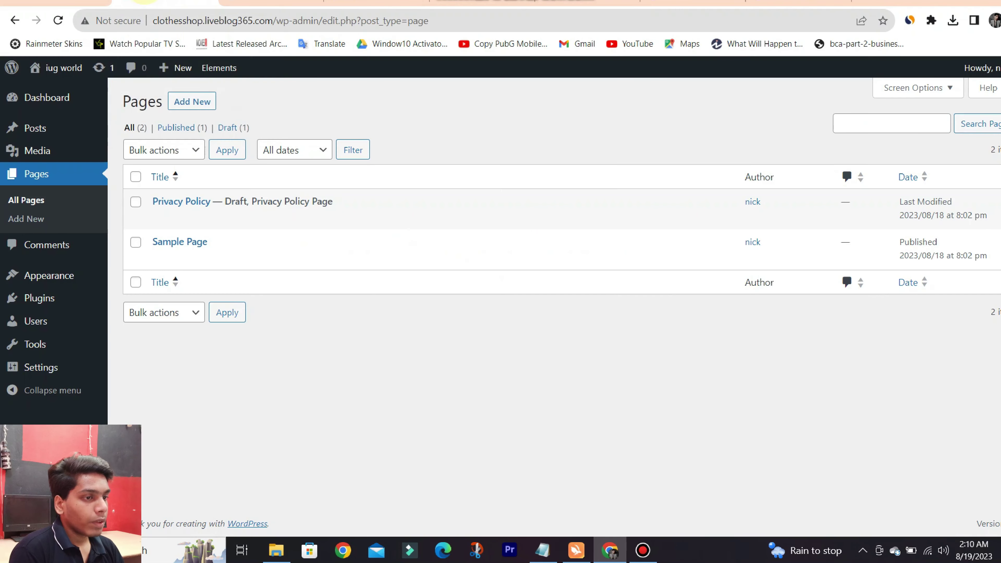
click(181, 103)
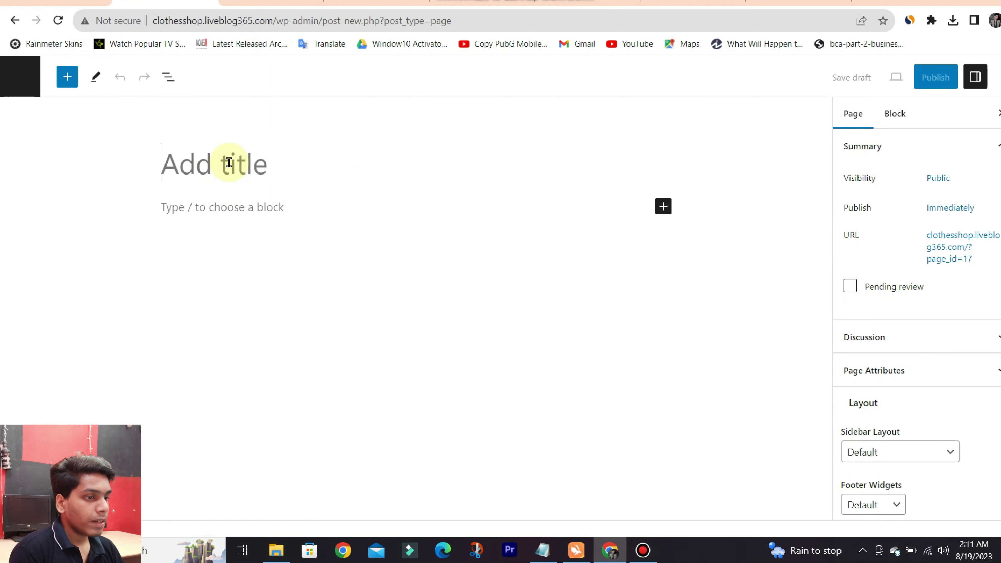
text(Contact Us)
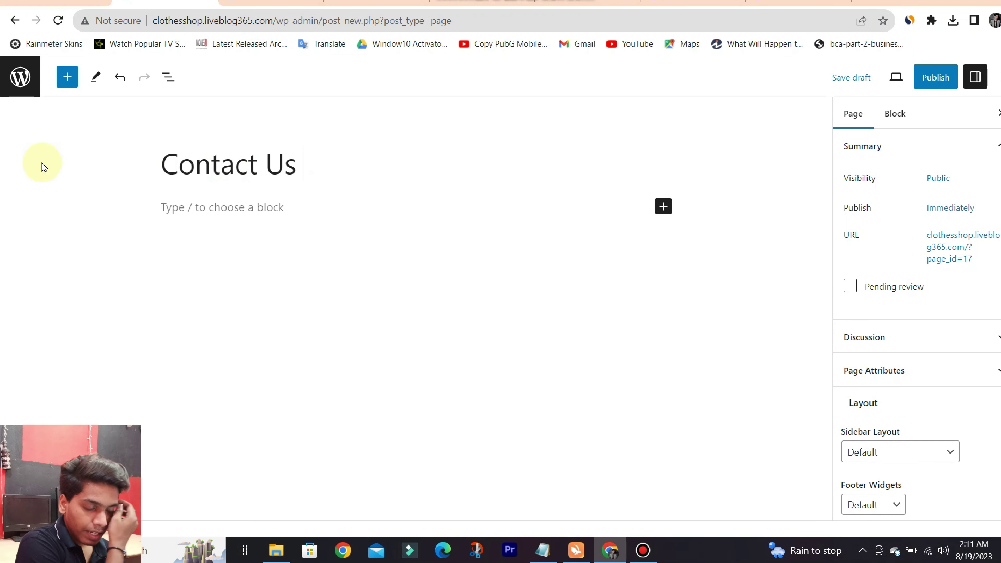
click(933, 77)
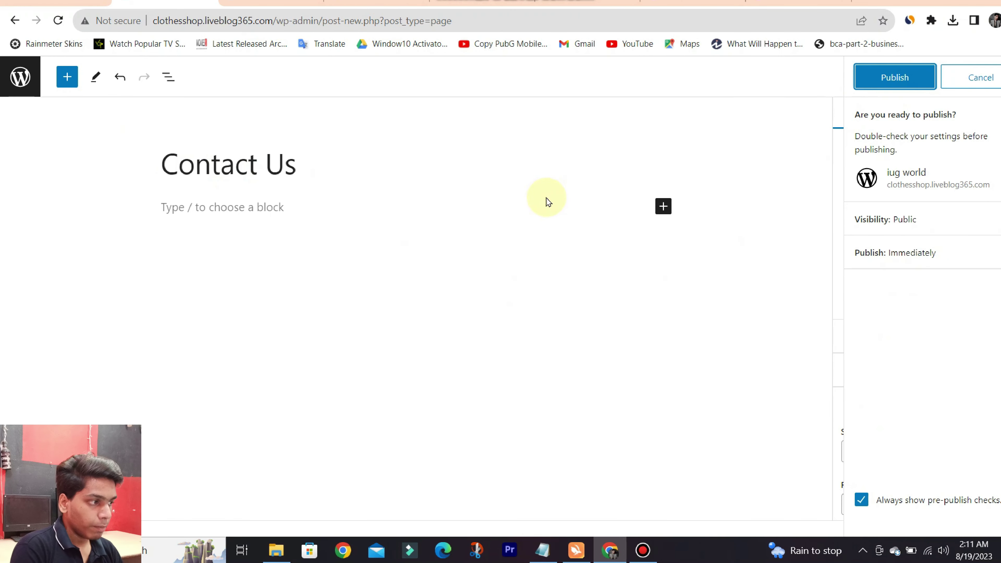
click(894, 77)
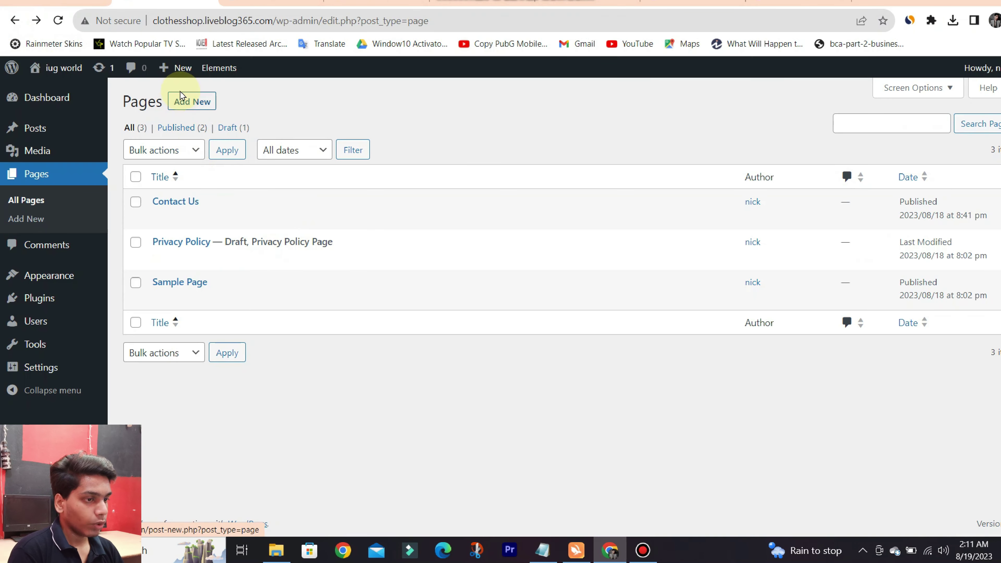
- Create and publish a new page titled About Us and go back to the pages list
click(181, 99)
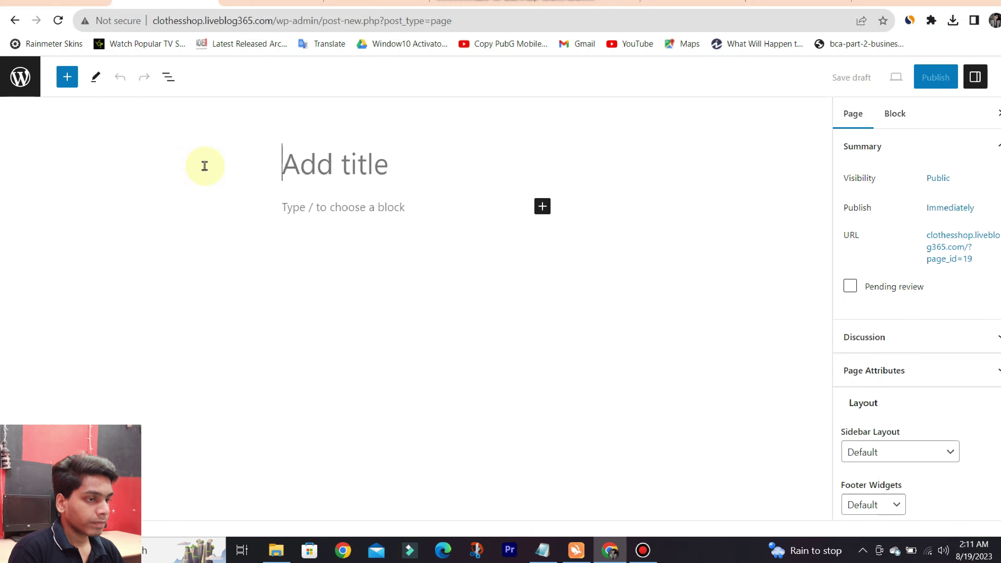
text(About Us)
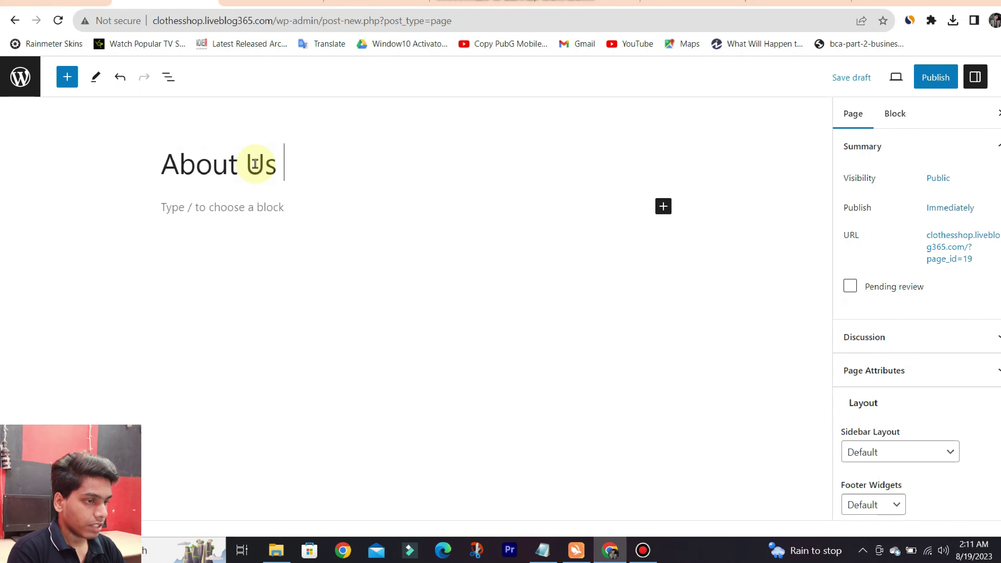
click(935, 77)
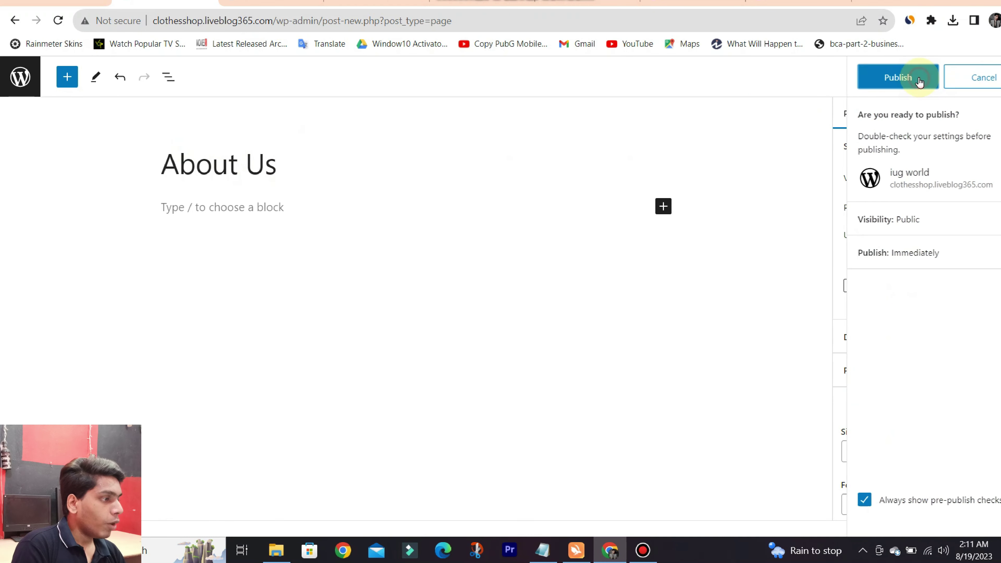
click(904, 78)
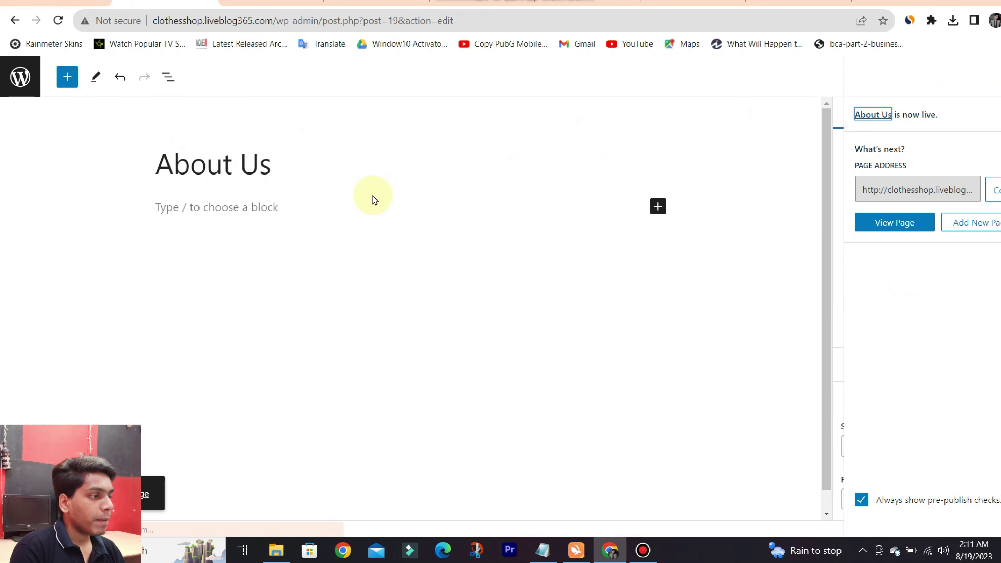
click(20, 77)
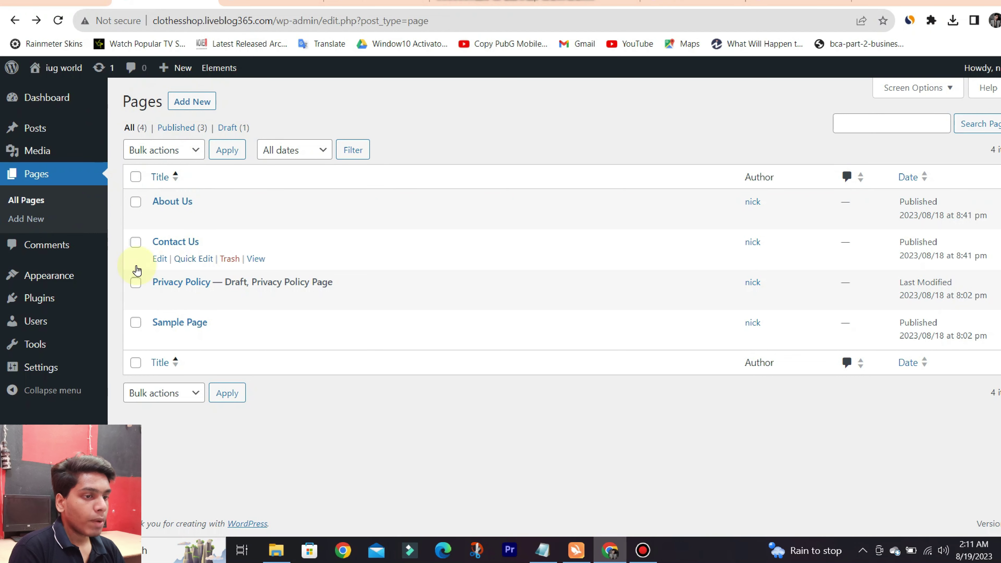
- Open the post categories and add a new category named GYM
click(140, 154)
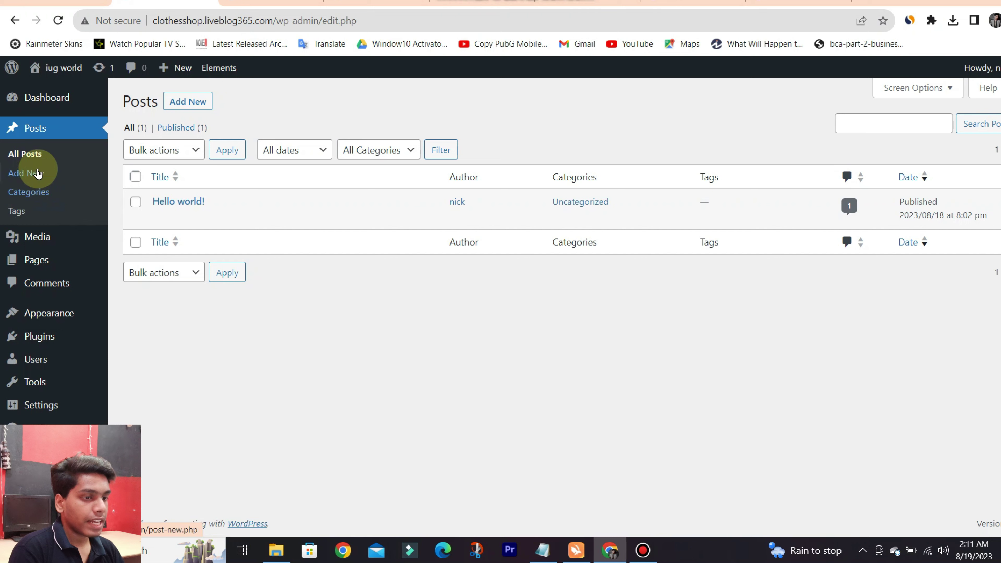
click(23, 195)
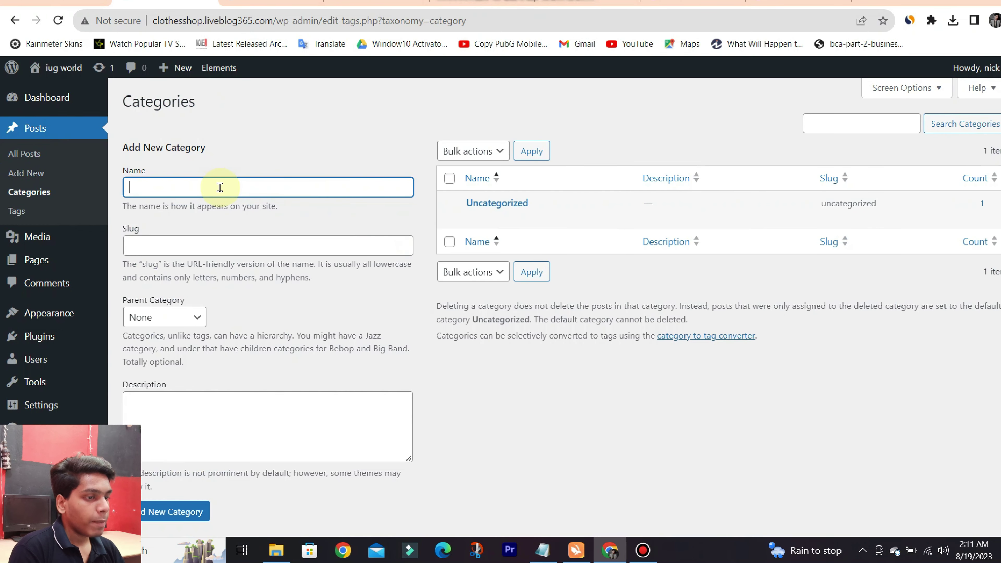
scroll(219, 188, down, 1)
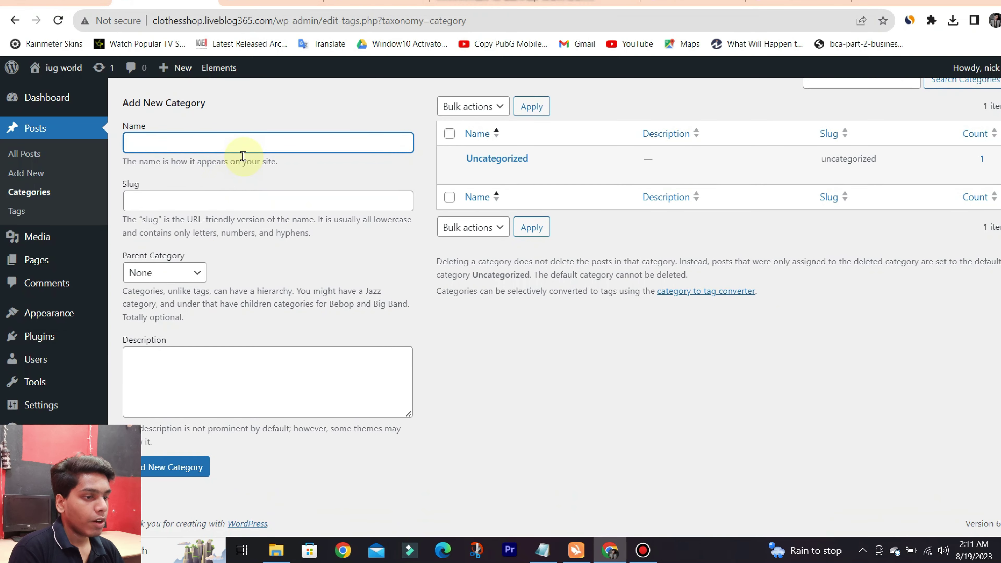
scroll(241, 165, up, 1)
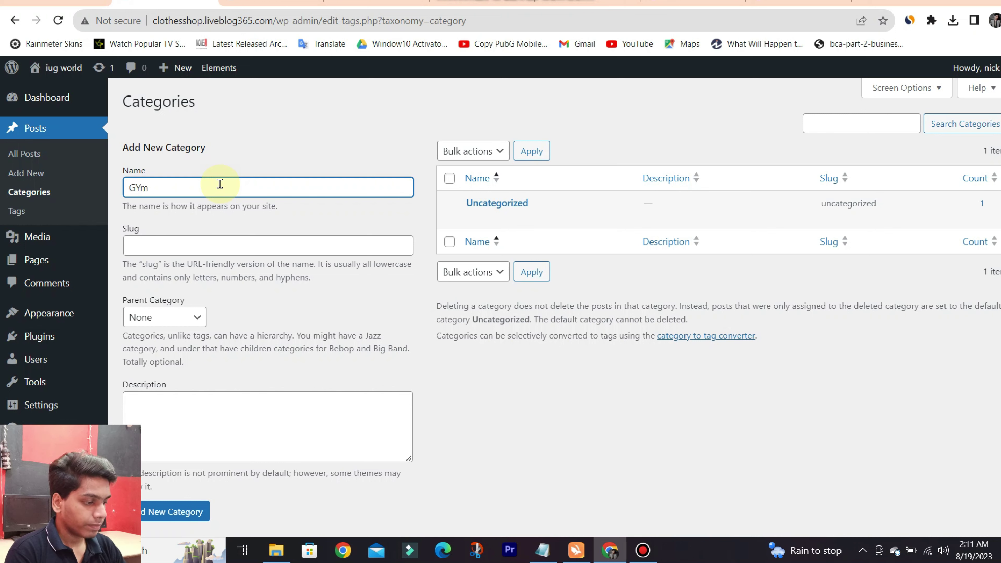
scroll(236, 256, down, 1)
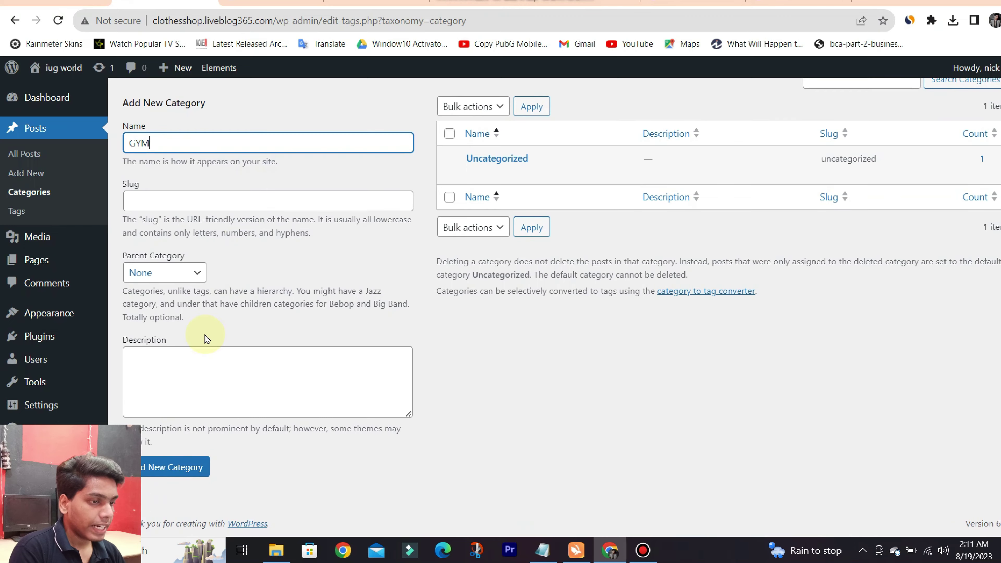
click(189, 480)
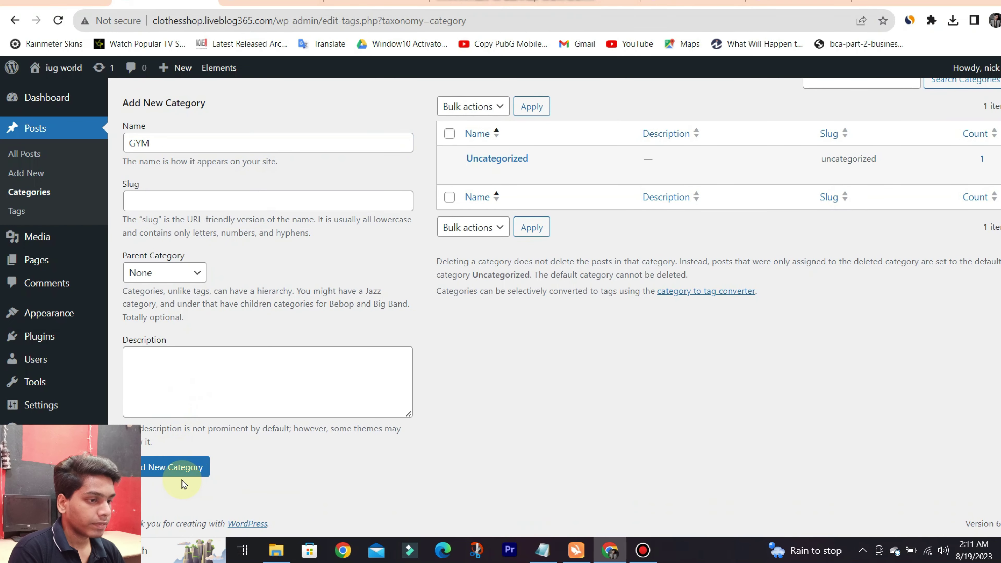
click(169, 475)
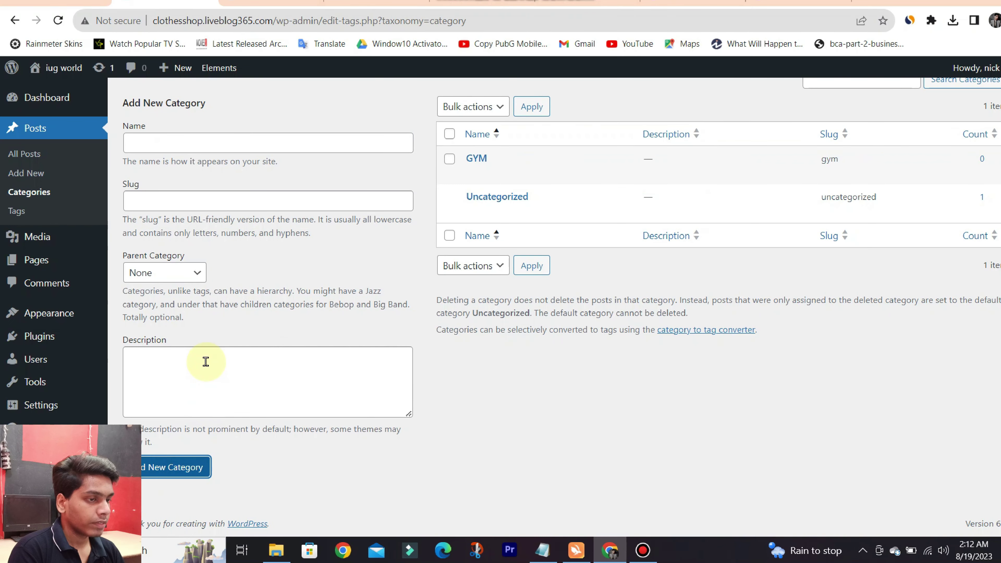
- Add two more post categories named FItness and Workout
click(271, 144)
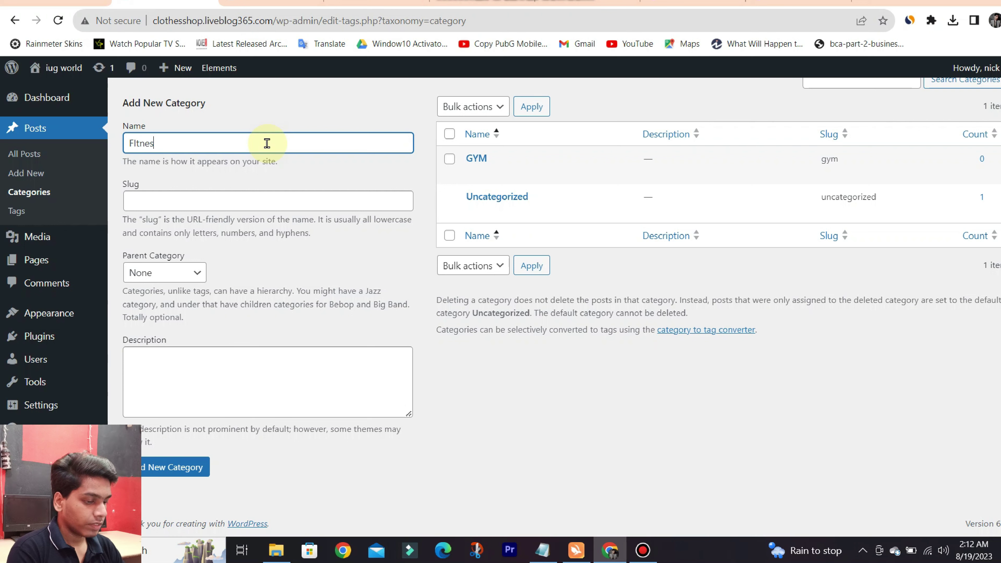
click(175, 471)
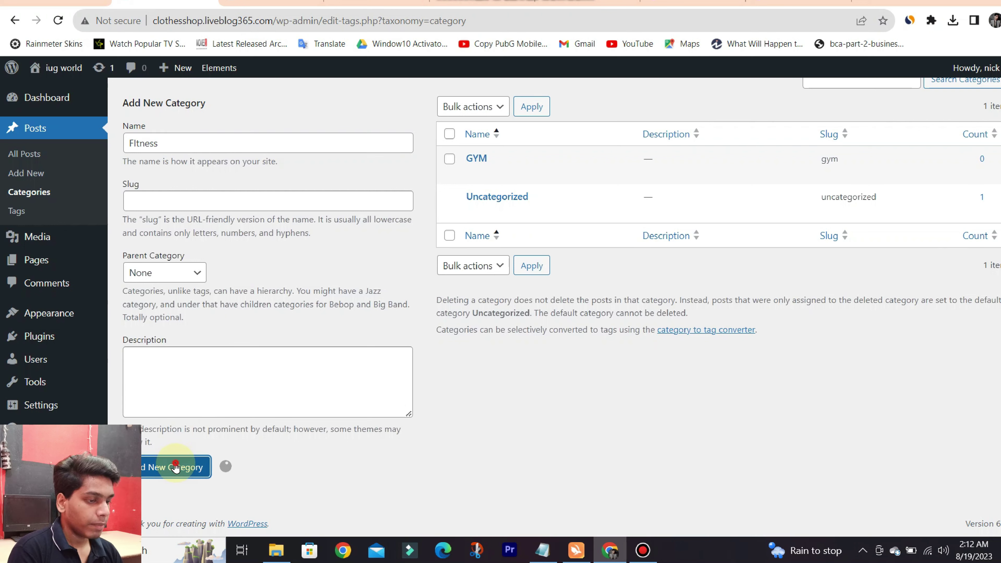
click(223, 141)
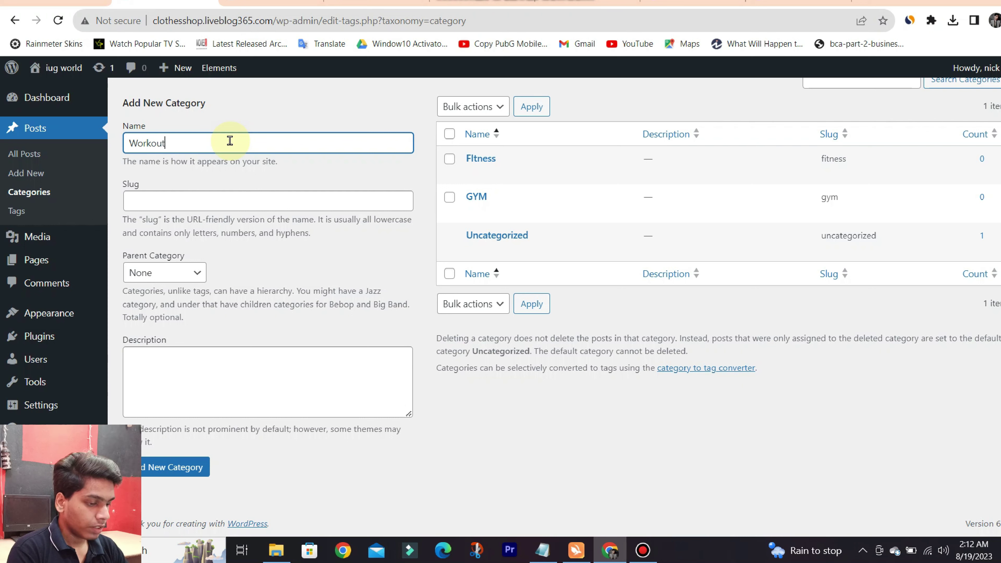
click(193, 467)
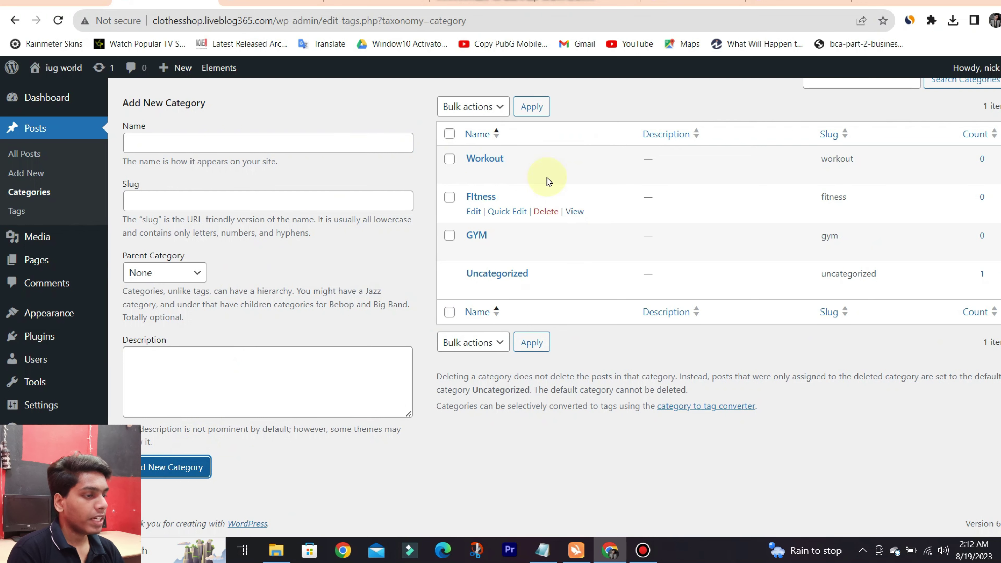
- Go from the post categories to the live site and open the menu settings in its Customizer
click(254, 3)
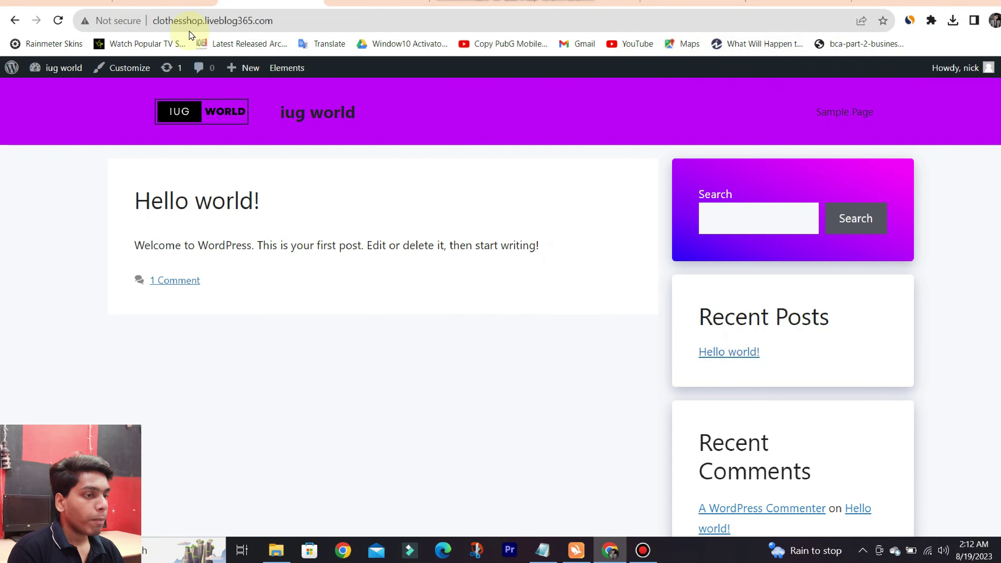
click(118, 69)
click(642, 551)
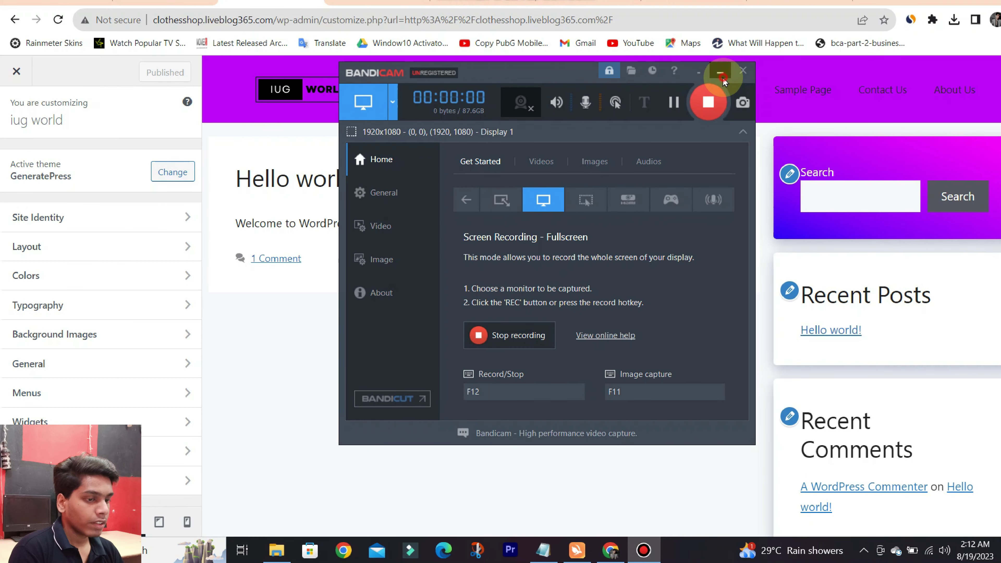
click(721, 75)
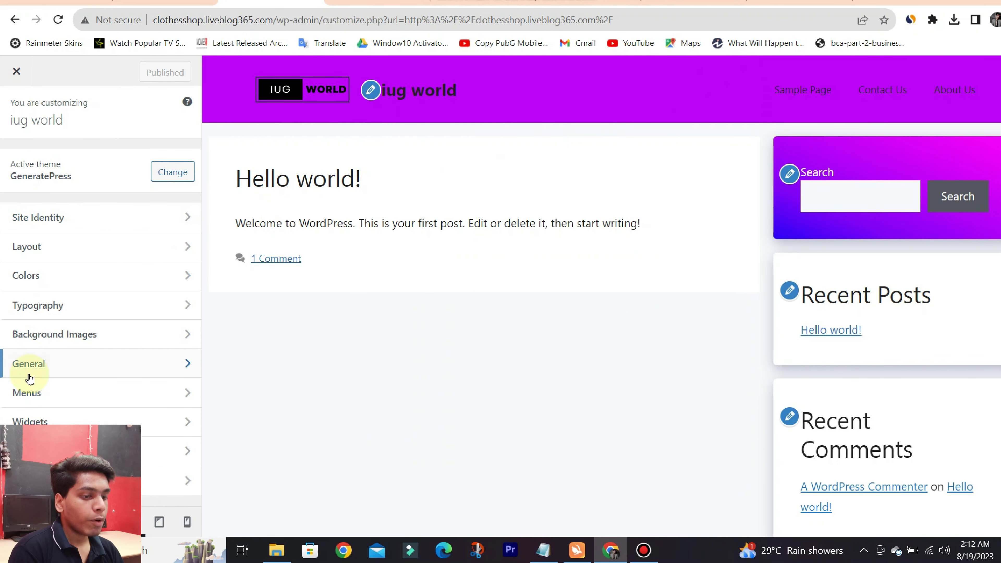
click(31, 395)
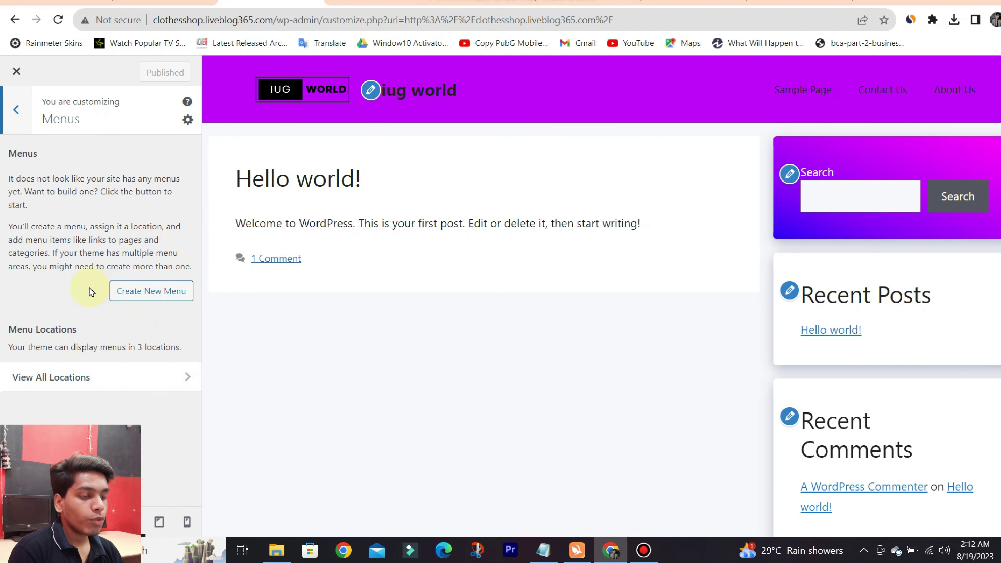
- Create a new menu named categogy and assign it to the Primary Menu location
click(142, 290)
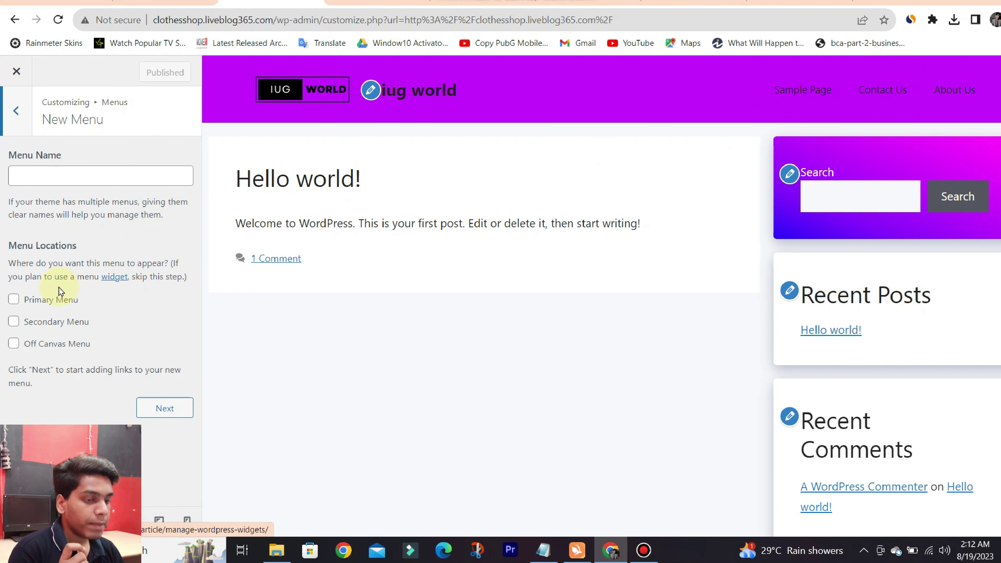
click(13, 300)
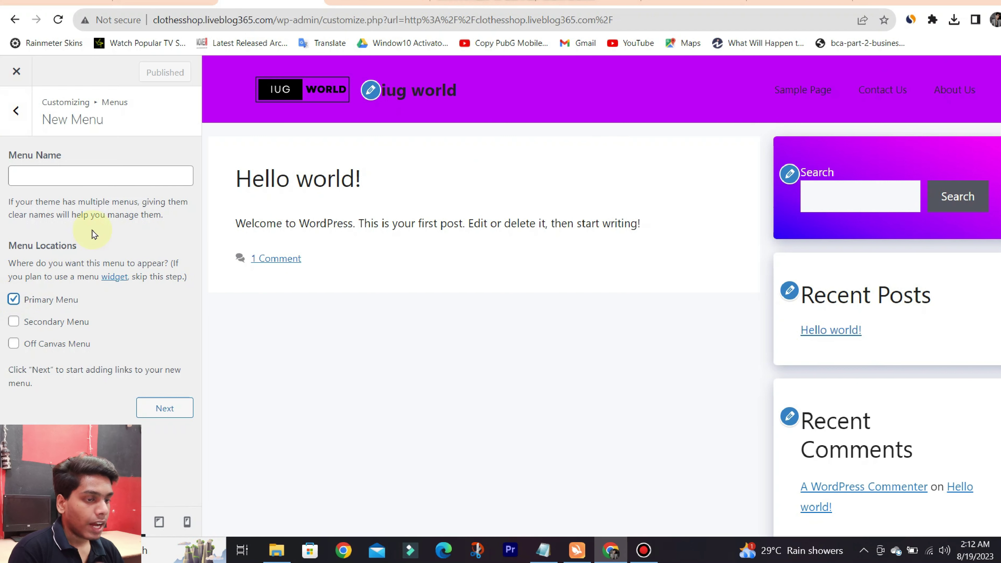
click(107, 184)
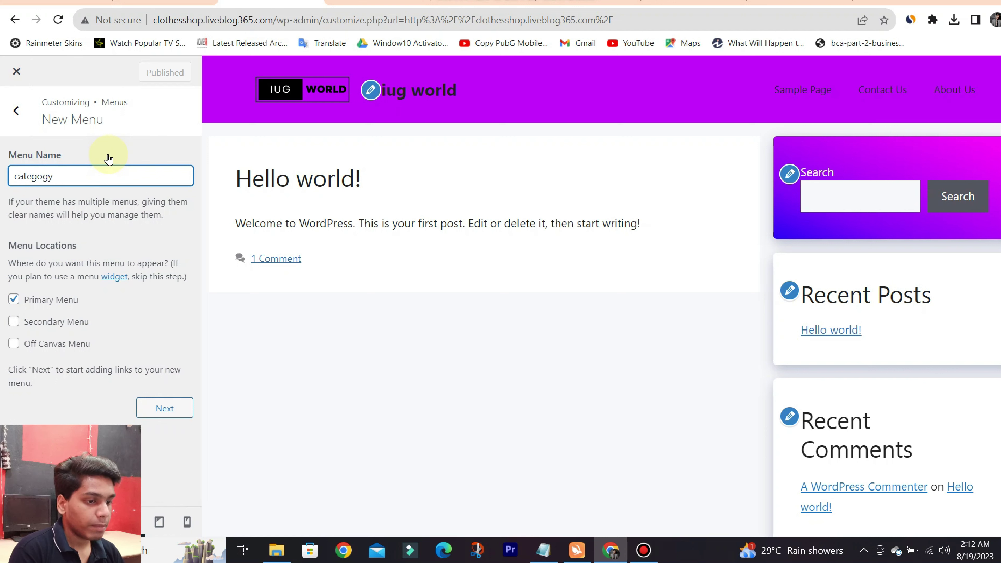
click(158, 412)
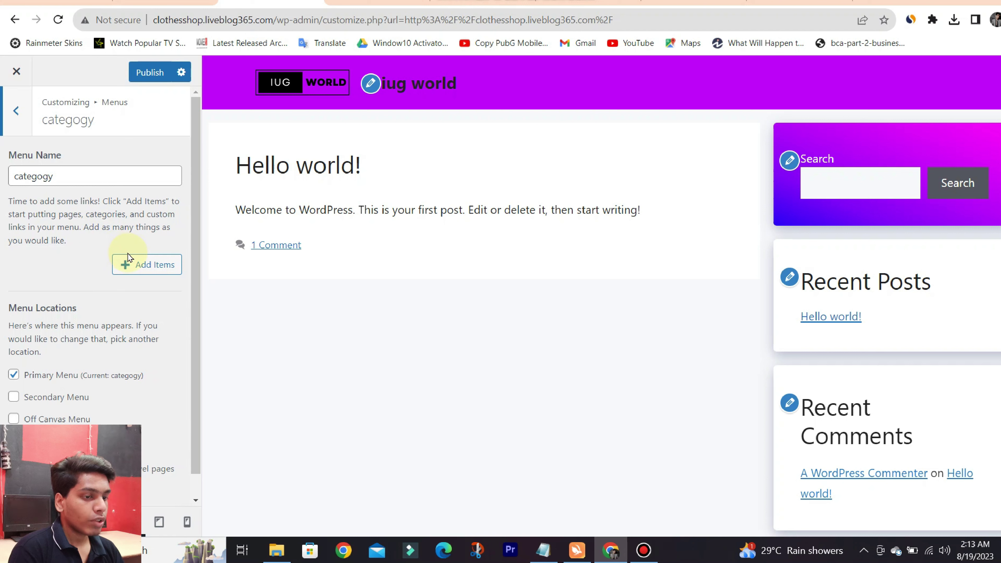
- Add the GYM, FItness and Workout categories to the categogy menu and publish the changes
click(156, 265)
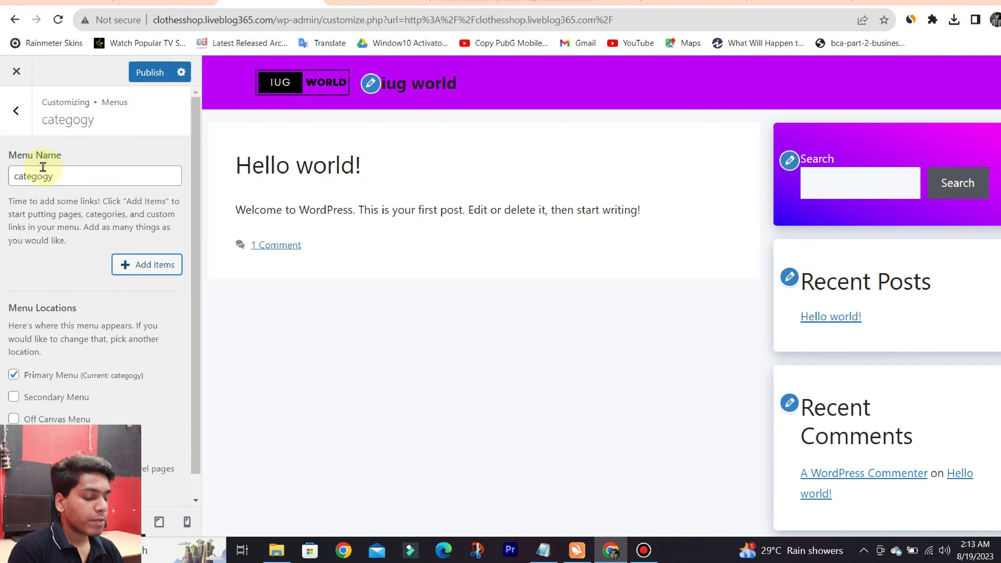
click(126, 267)
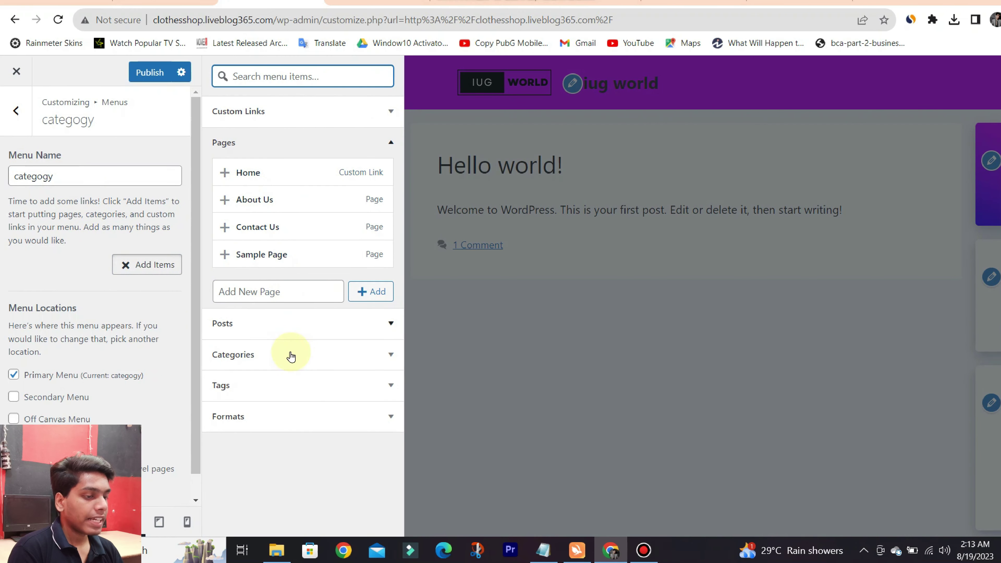
click(276, 355)
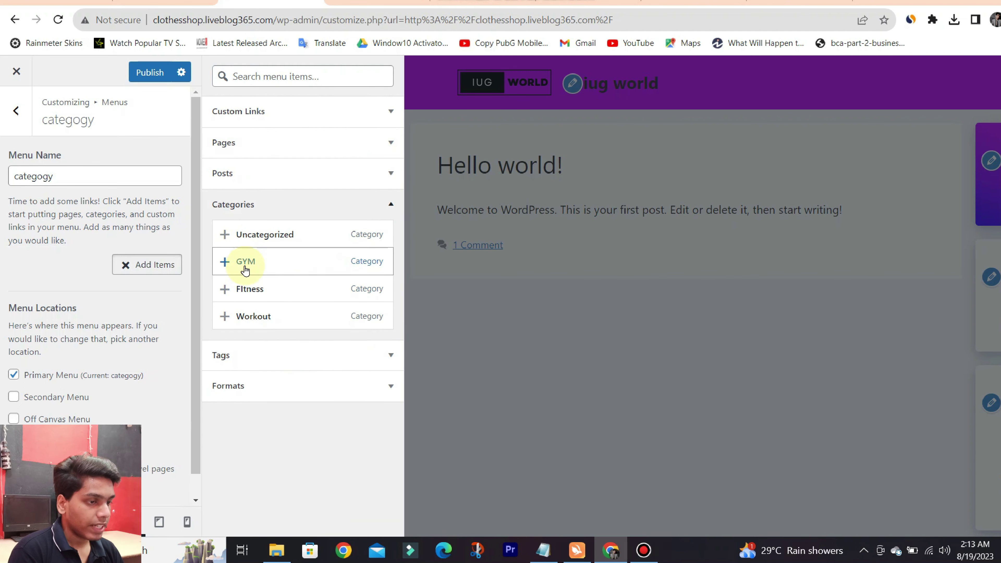
click(227, 263)
click(232, 288)
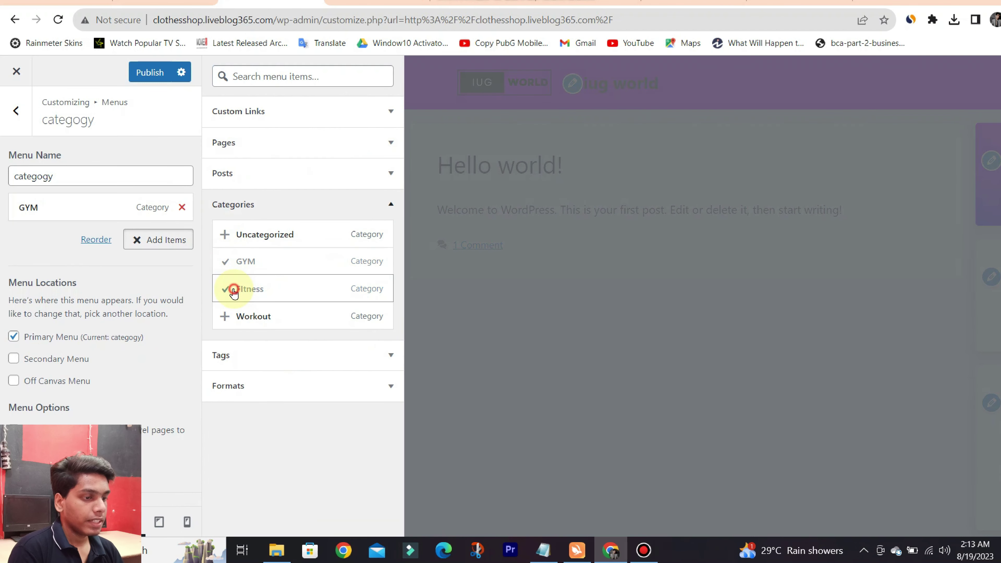
click(239, 320)
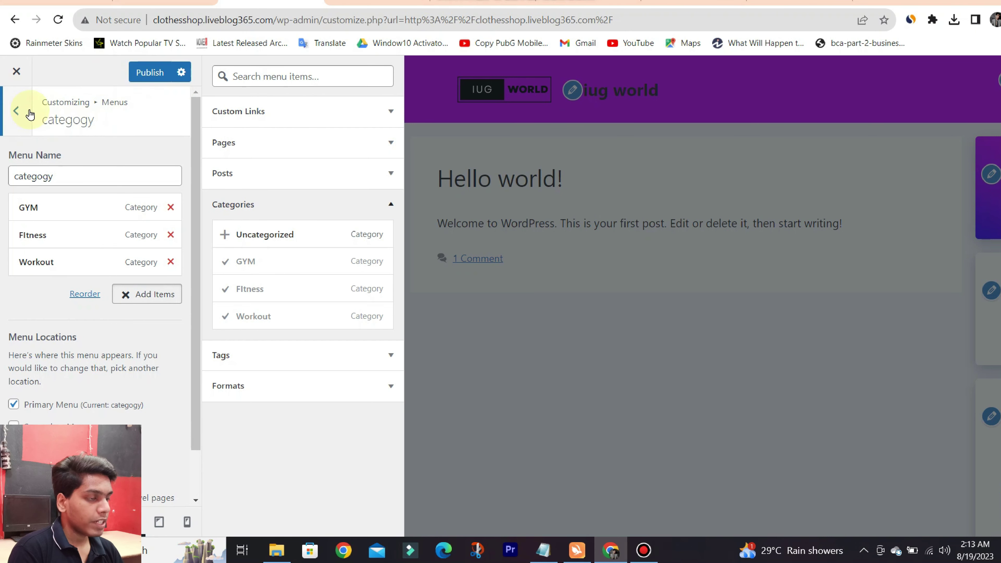
click(147, 72)
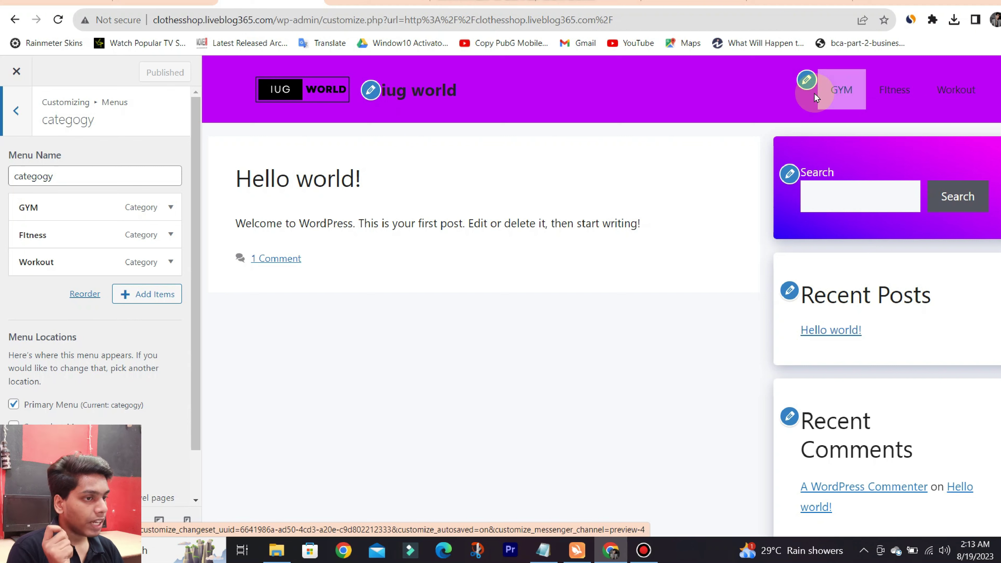
- Return to the post categories and add a new category named shoulder Excerxcise
click(163, 2)
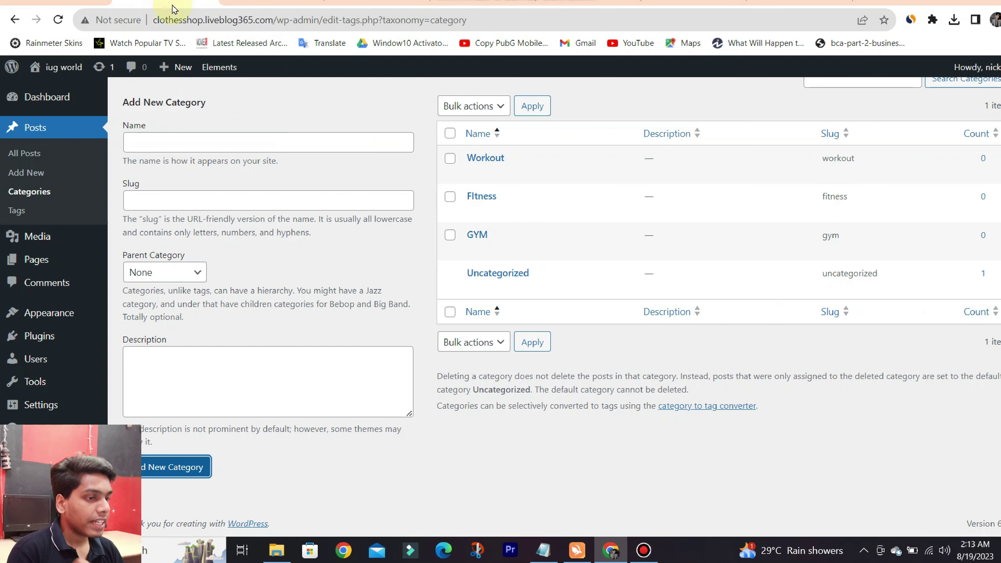
click(259, 133)
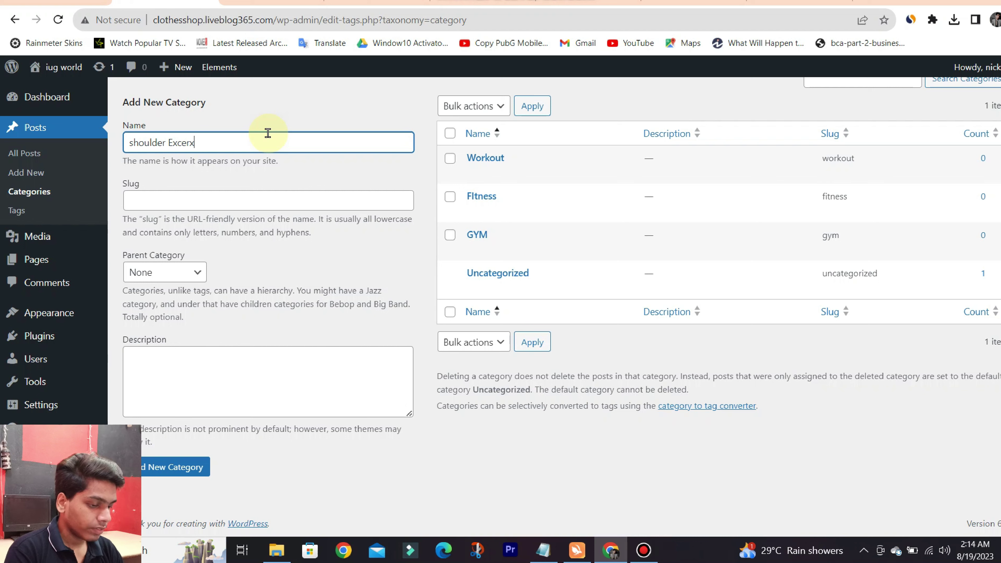
key(Left)
key(Left)
text(e)
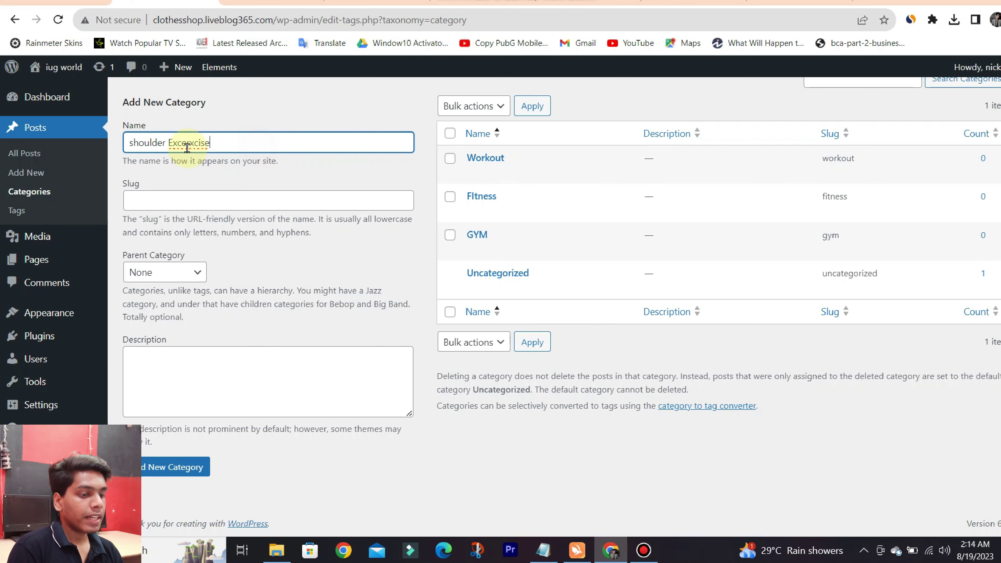
click(178, 463)
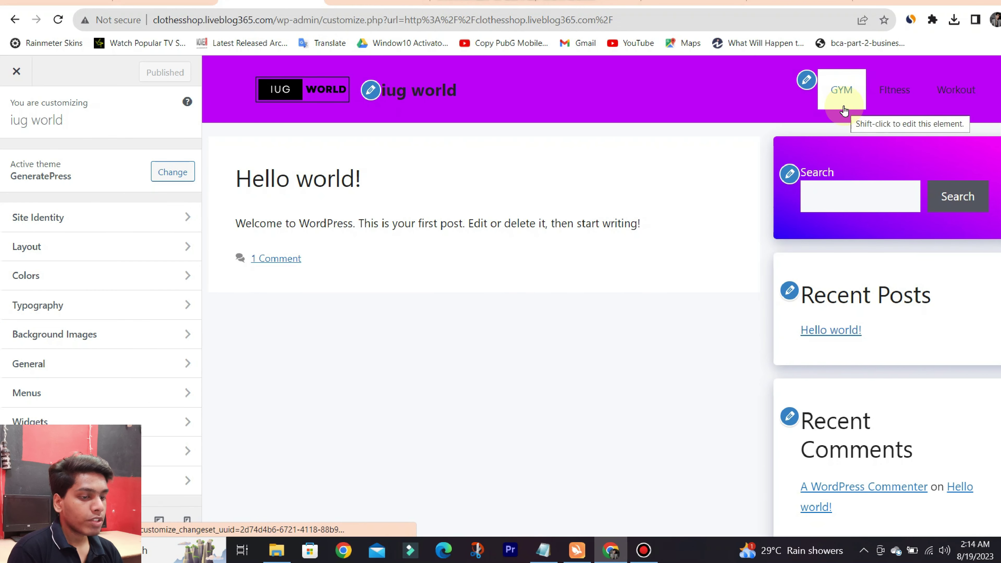
- Add the shoulder Excerxcise category to the categogy menu in the Customizer, keeping only one copy of it
click(74, 402)
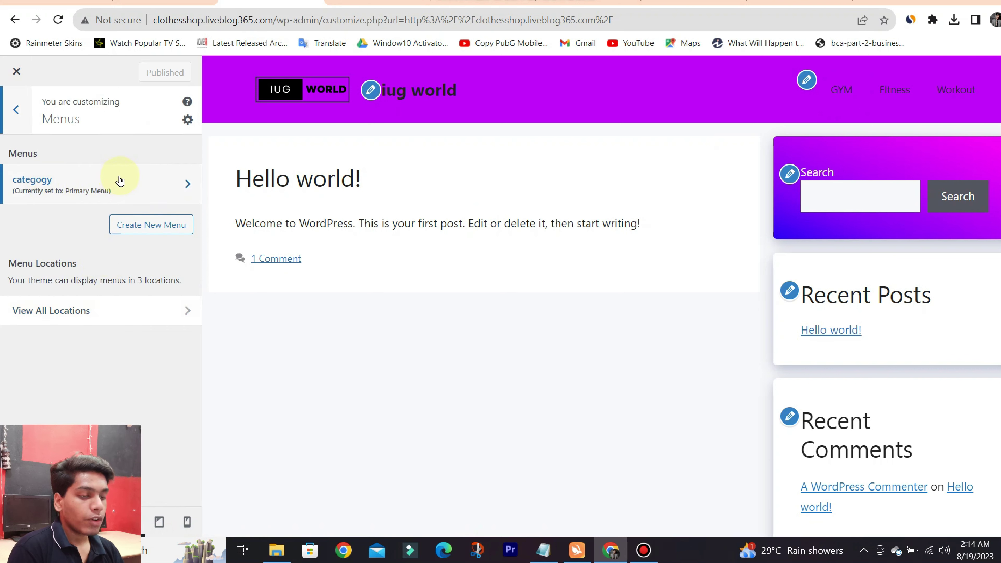
click(126, 189)
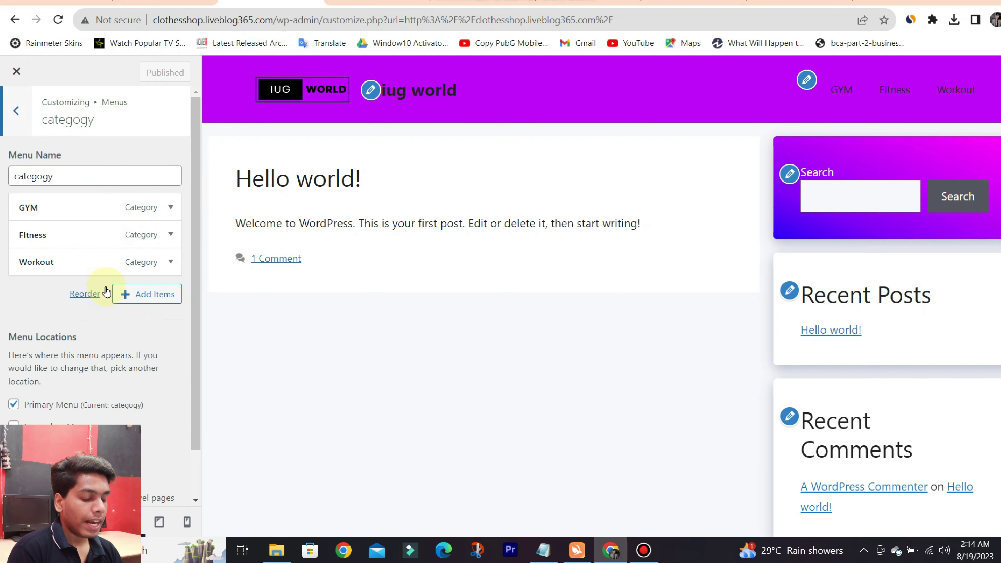
click(137, 290)
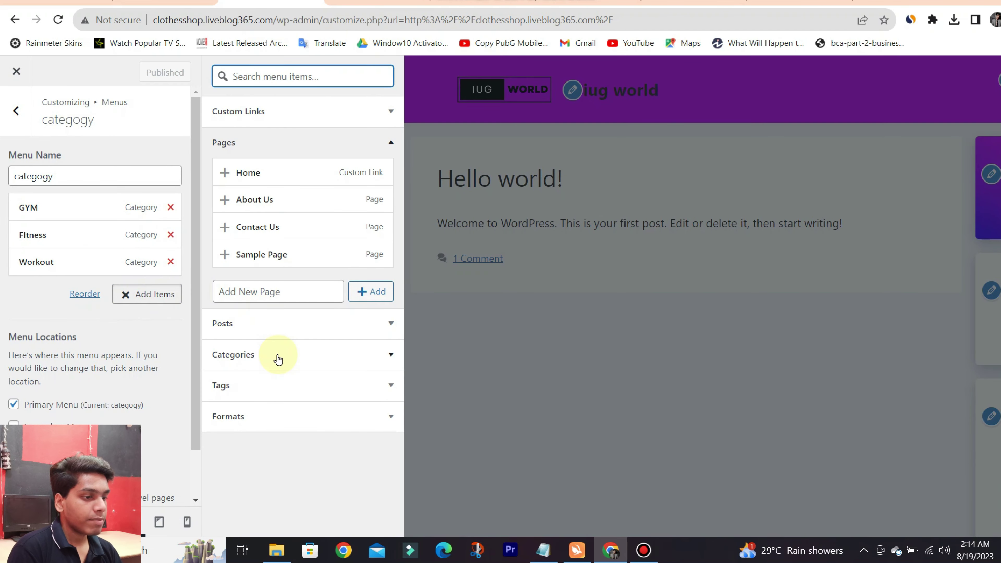
click(276, 355)
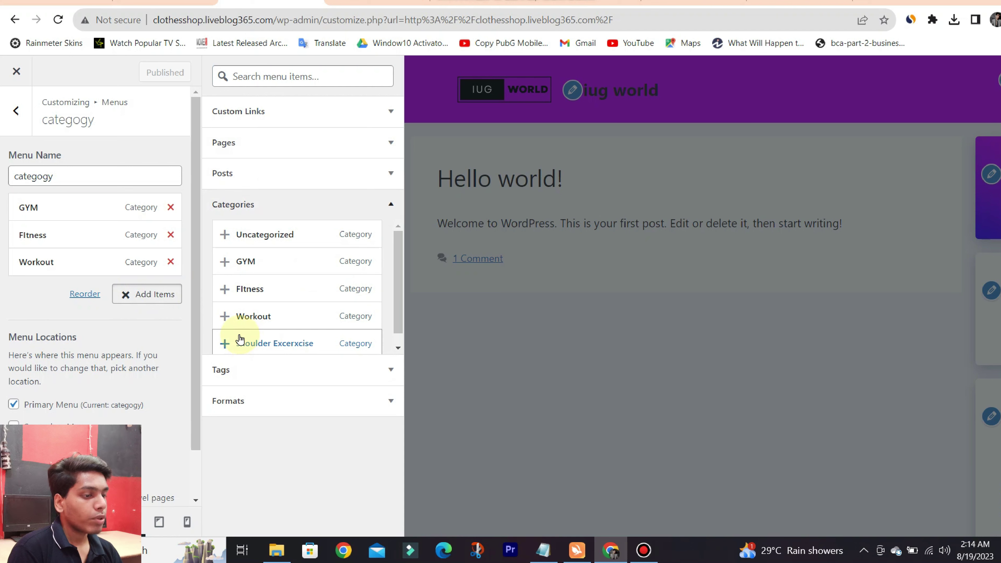
double_click(305, 346)
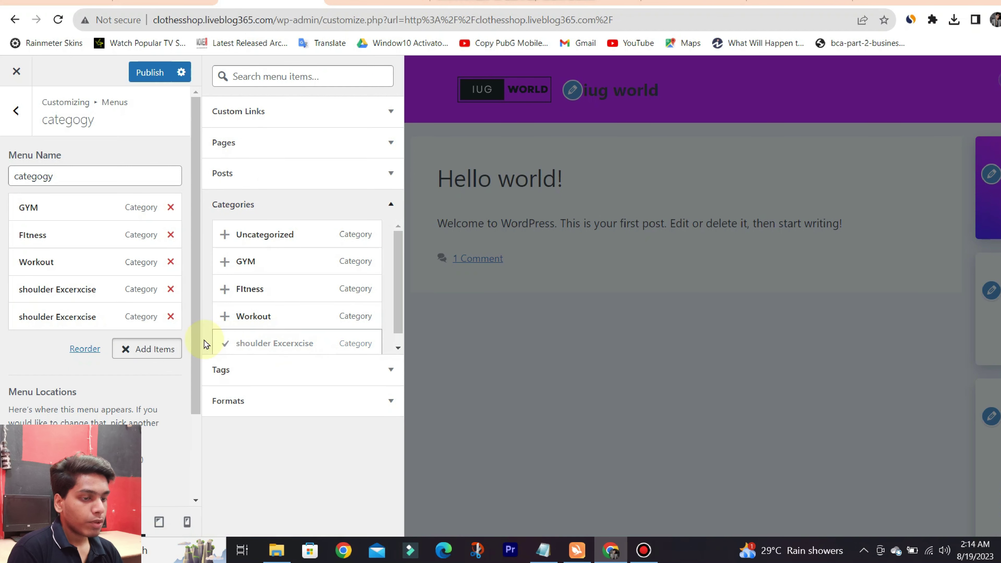
click(172, 317)
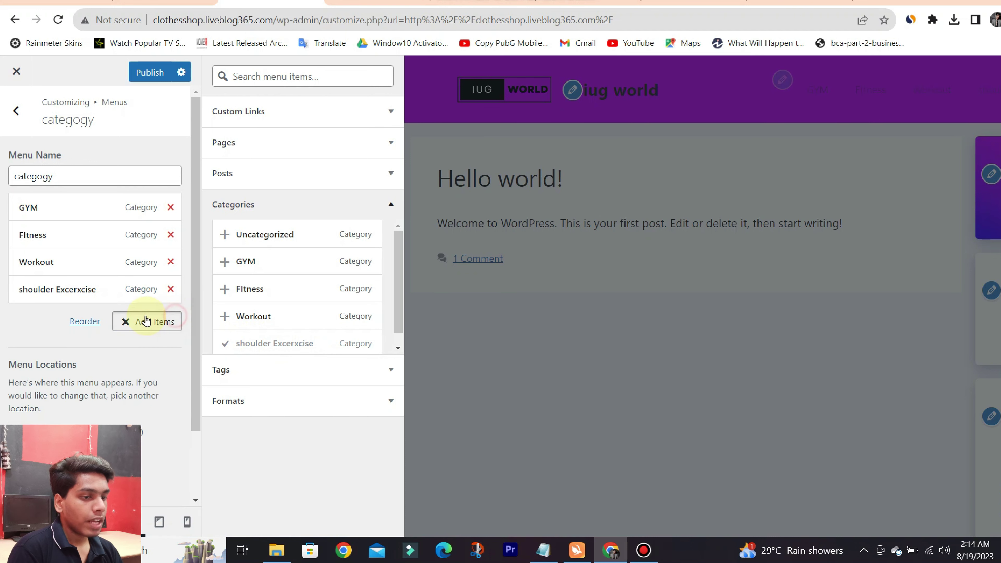
- Nest shoulder Excerxcise as a sub-item under GYM in the categogy menu, publish, and return to the main Customizer settings
drag(74, 288, 87, 233)
click(87, 235)
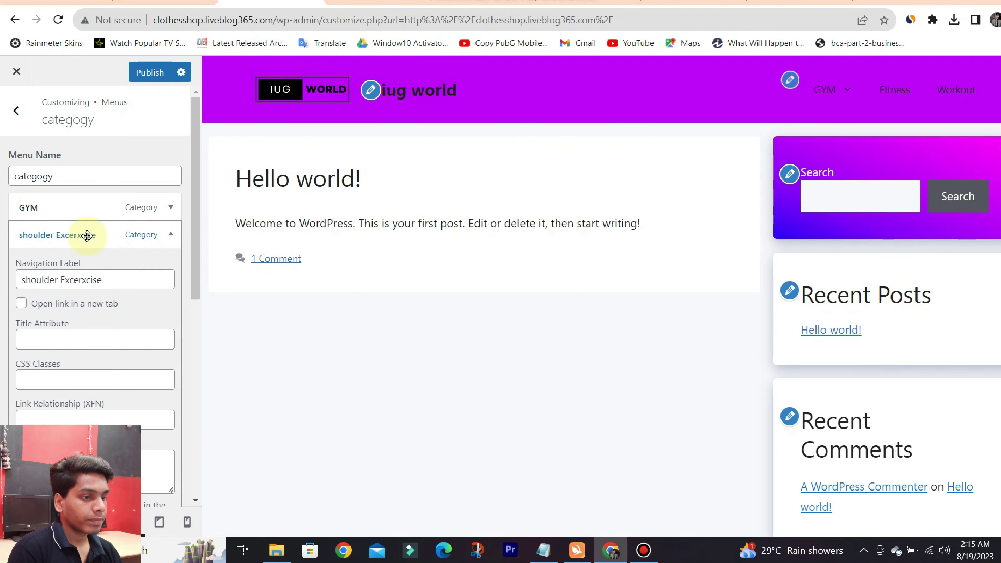
click(105, 236)
drag(96, 230, 113, 232)
click(114, 233)
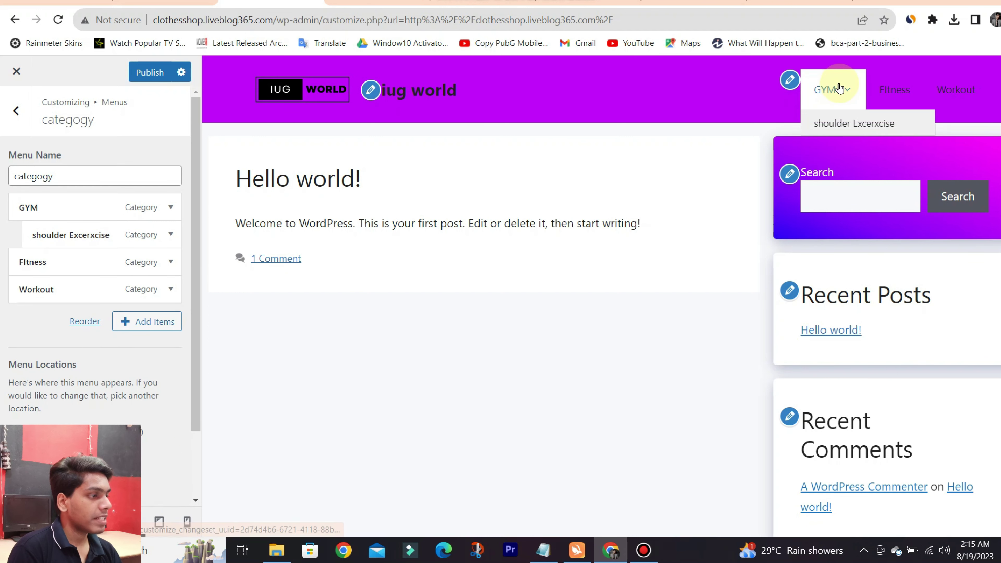
mouse_move(844, 91)
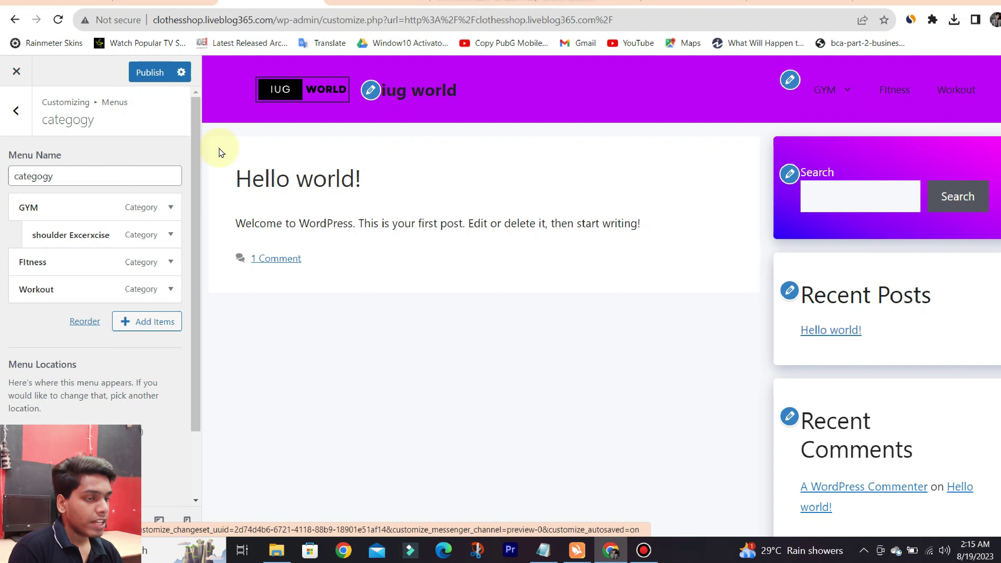
click(144, 74)
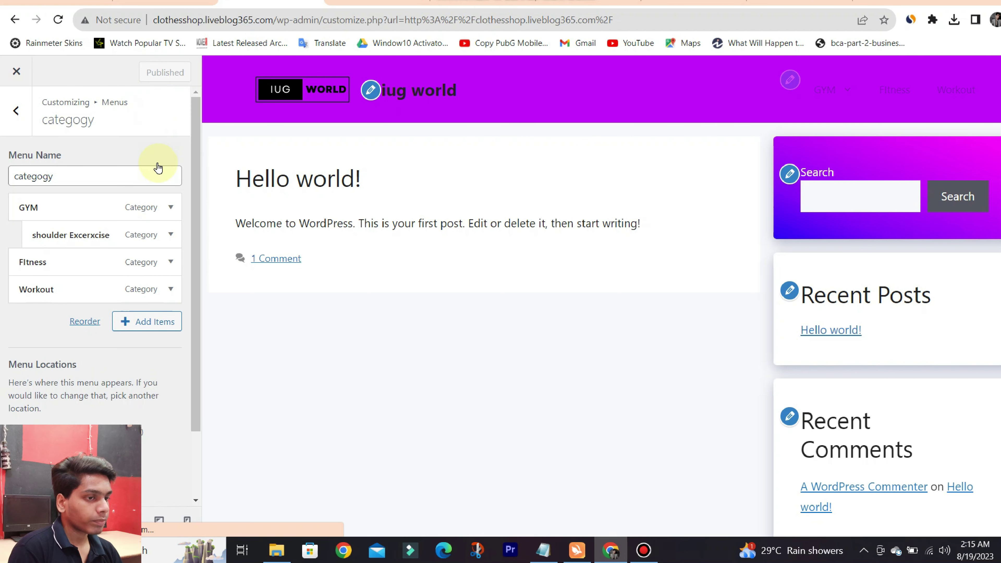
click(15, 118)
click(15, 116)
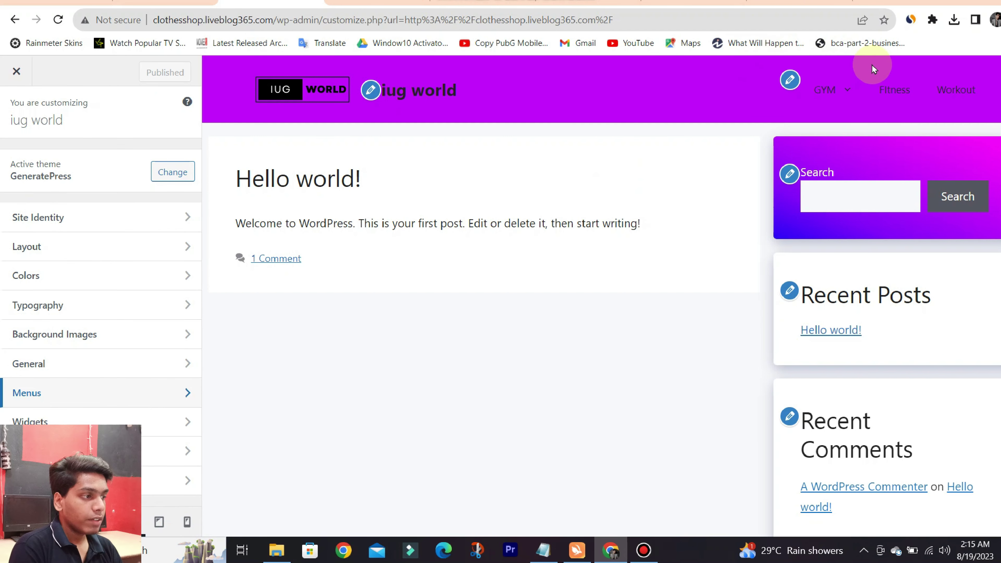
- Create a second menu named pages without assigning it to a menu location
click(67, 394)
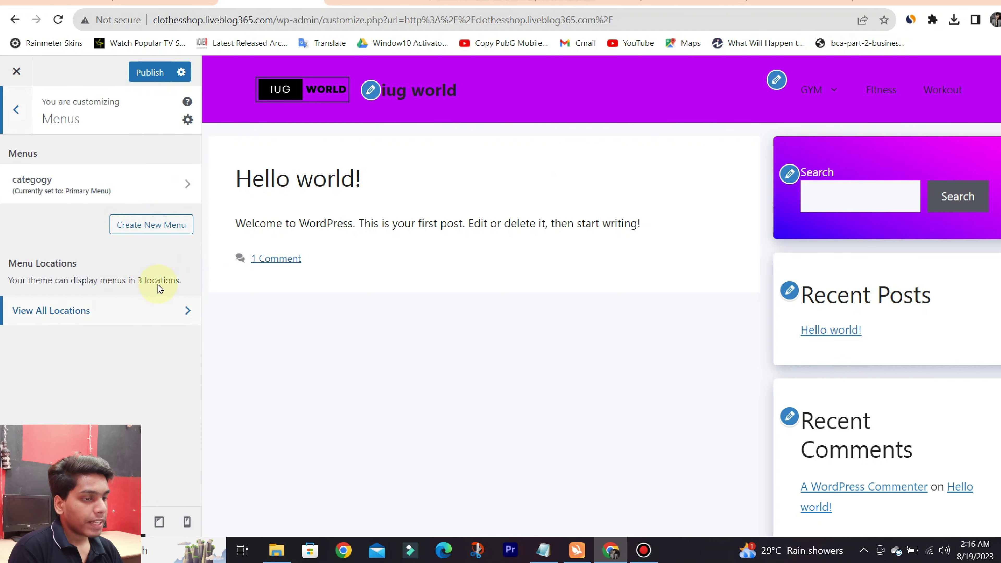
click(144, 227)
click(75, 178)
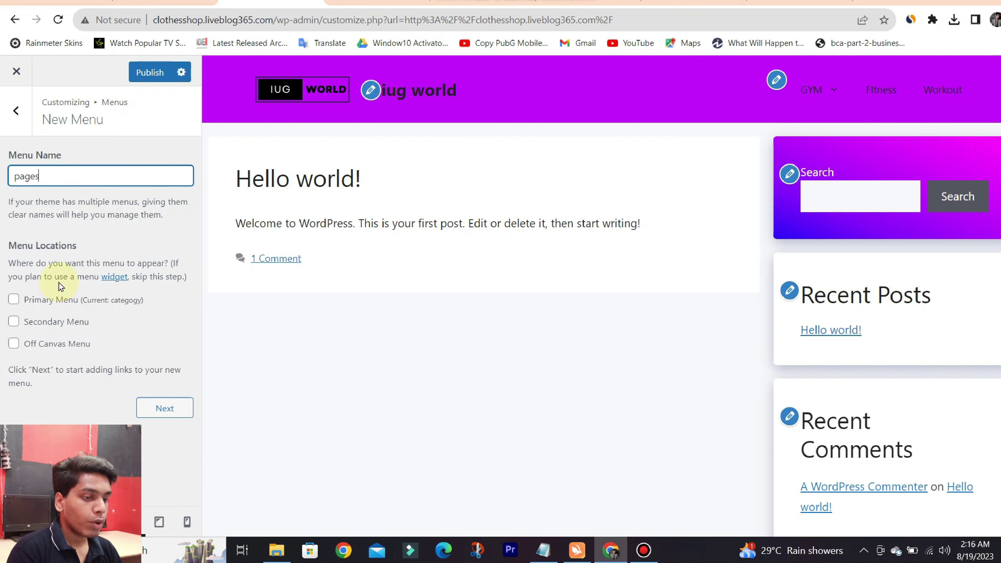
click(164, 409)
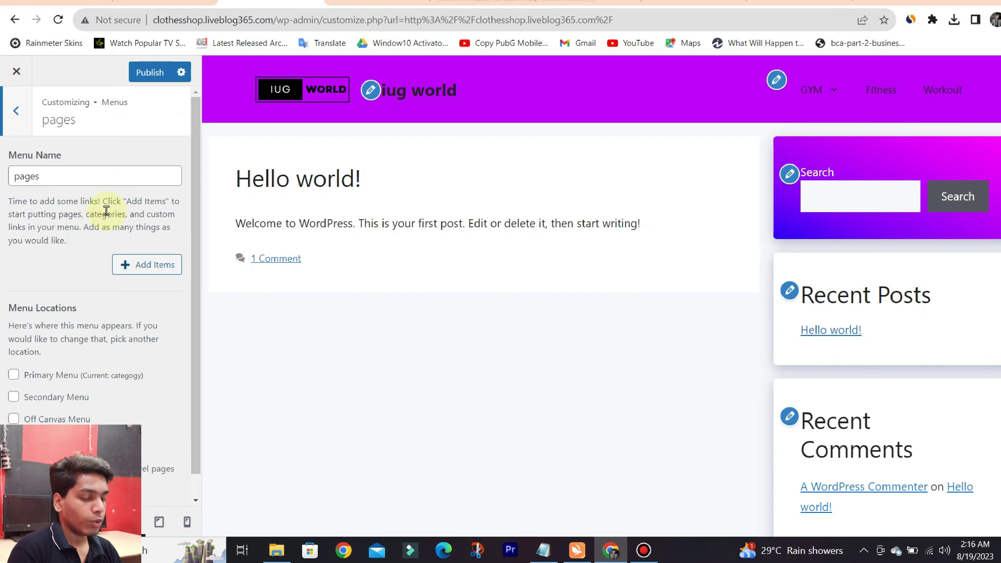
- Add the Home, About Us and Contact Us pages to the pages menu and publish the change
click(130, 266)
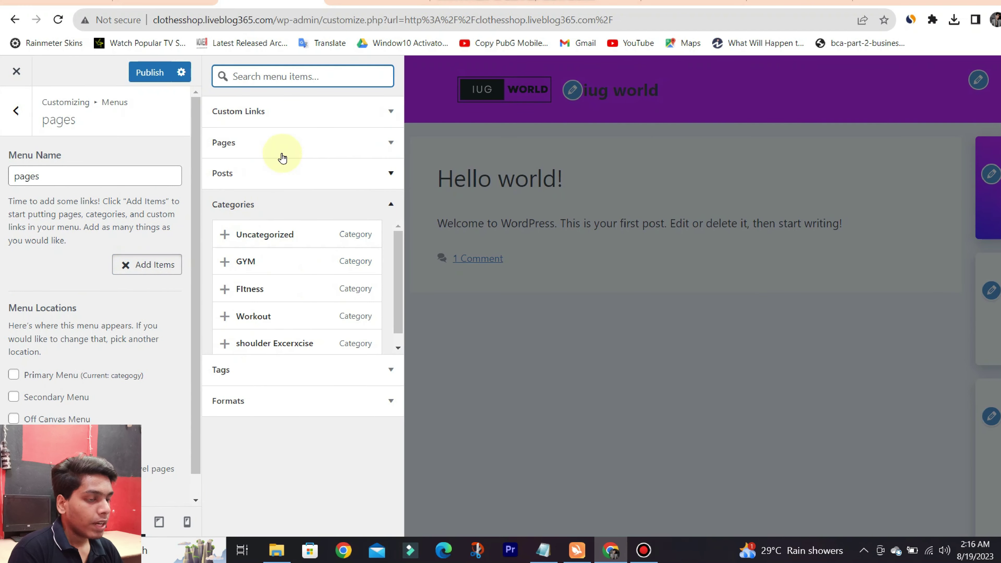
click(286, 138)
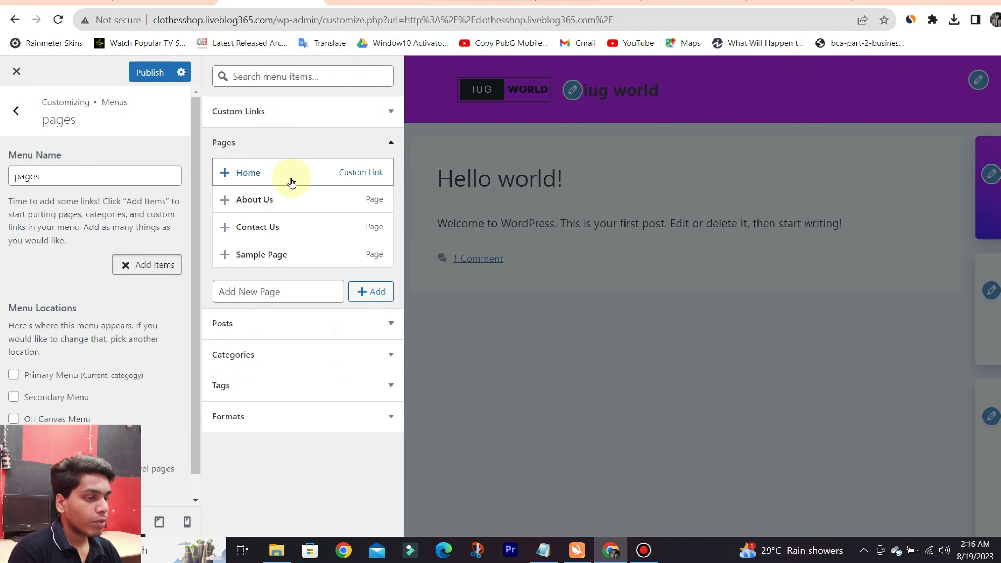
click(247, 174)
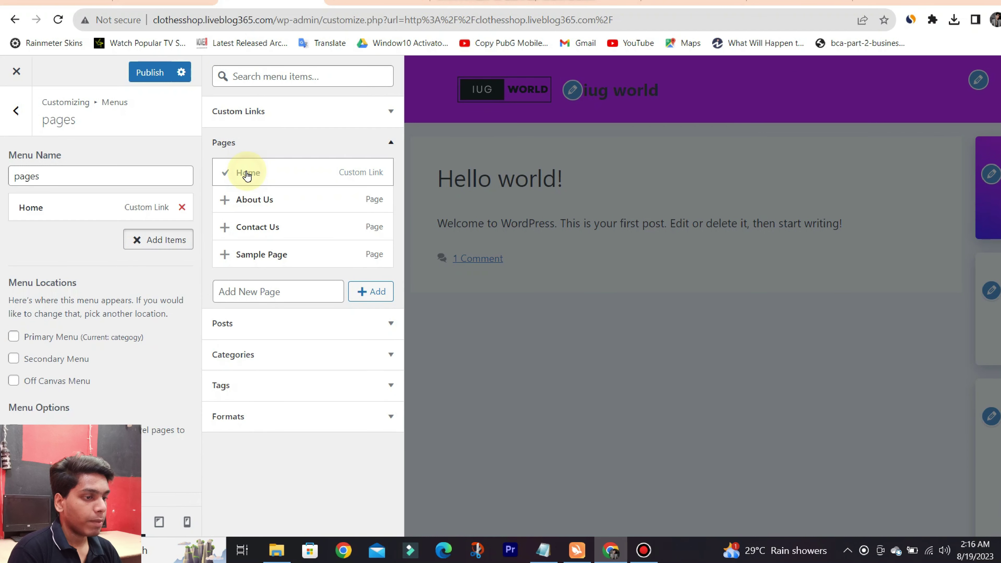
click(253, 199)
click(265, 233)
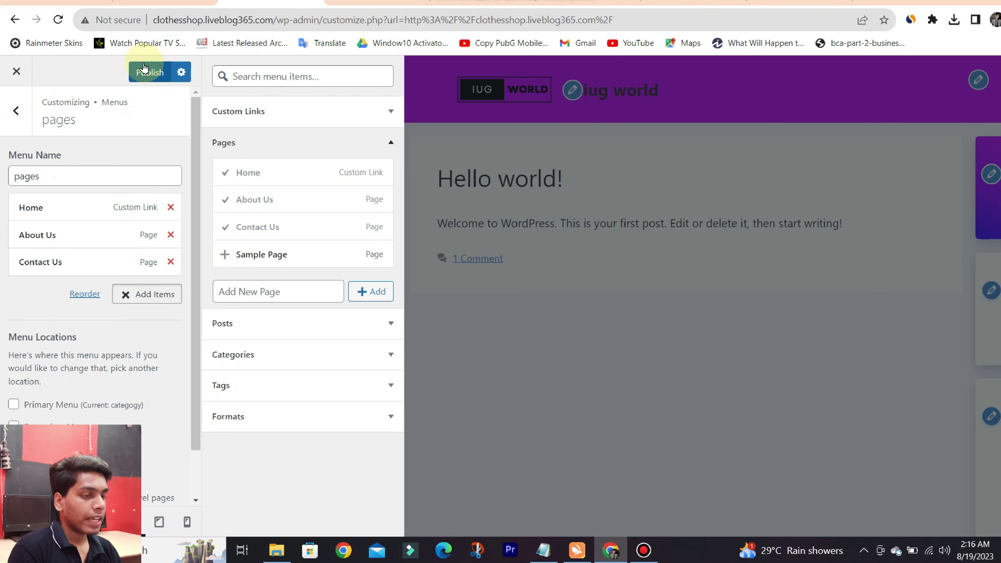
click(142, 71)
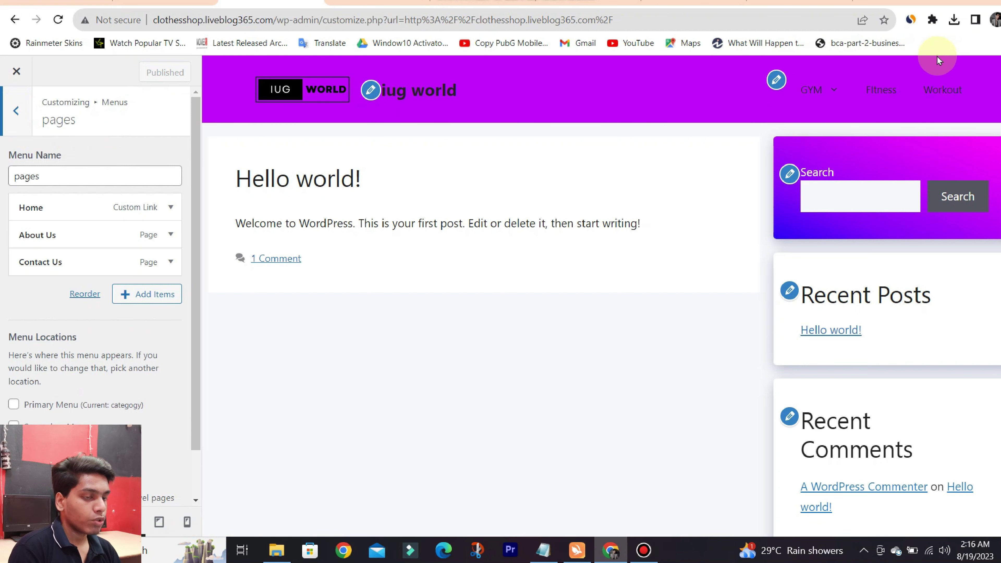
- Return to the main Customizer settings and add a second Navigation Menu widget to the Header widget area
click(16, 110)
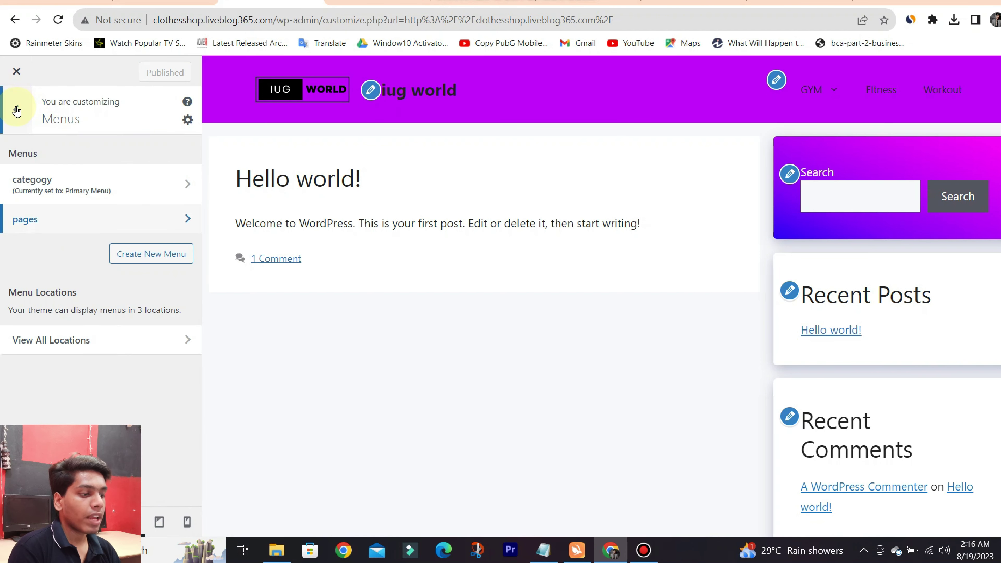
click(16, 111)
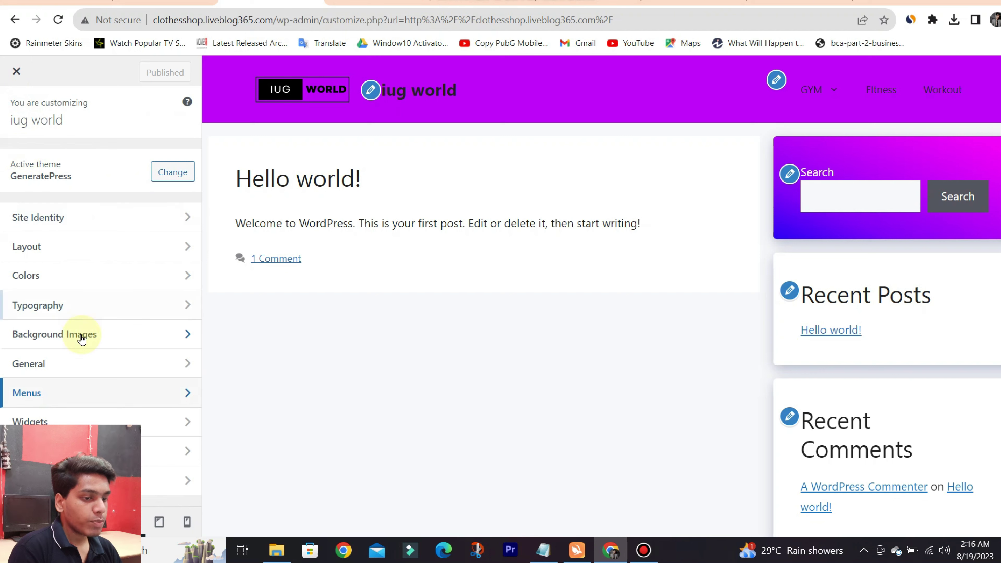
click(41, 418)
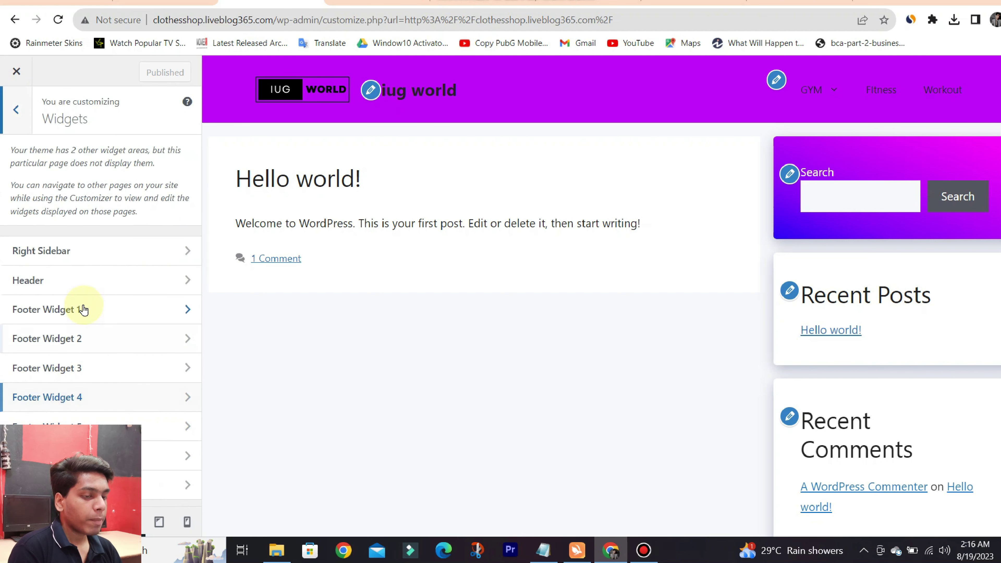
click(73, 281)
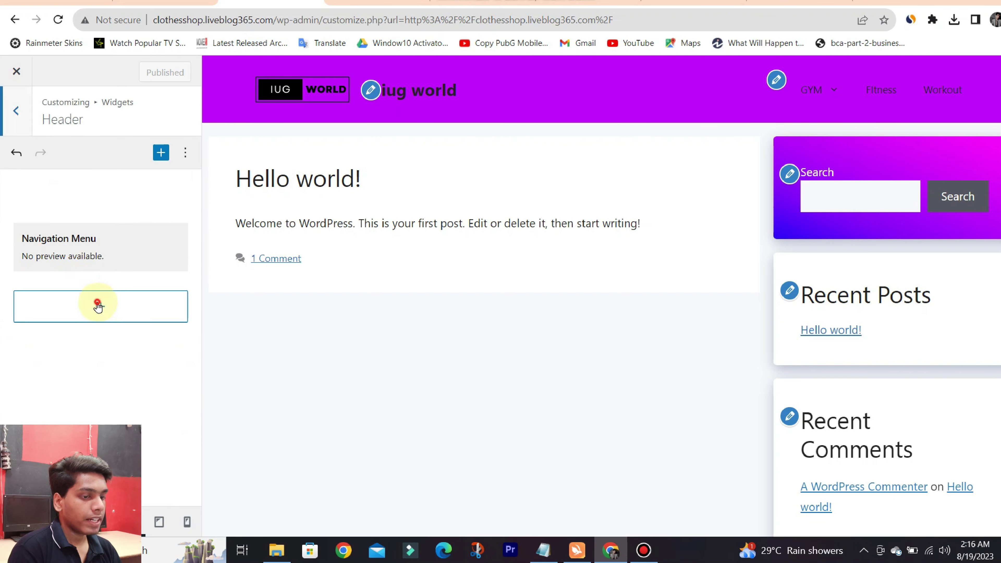
click(100, 309)
click(91, 365)
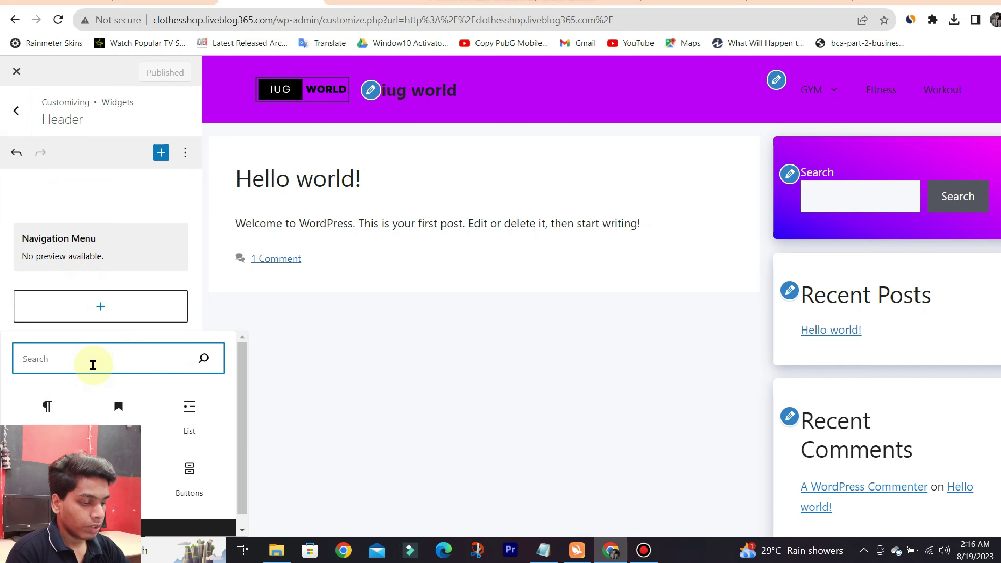
text(navi)
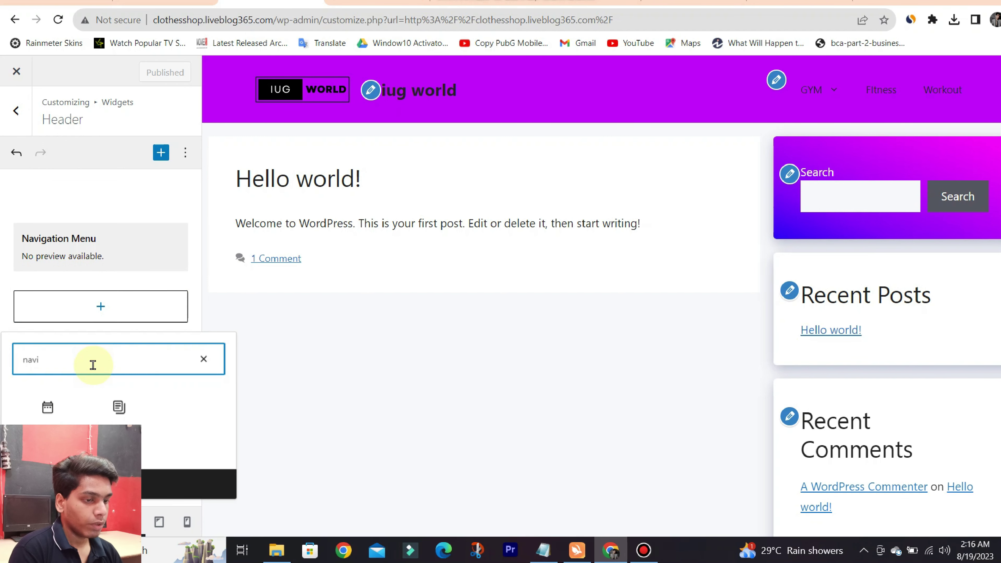
click(48, 408)
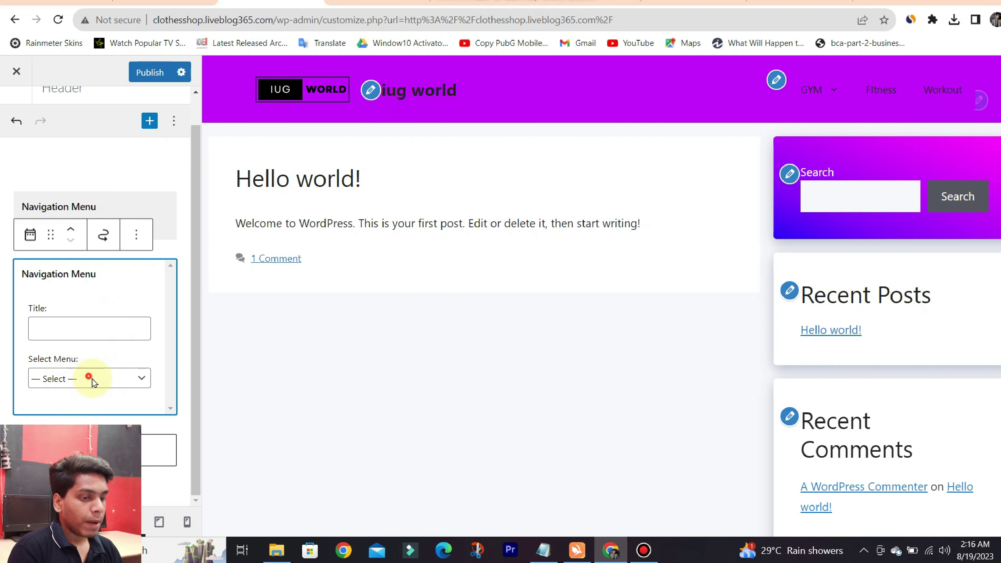
- Set the new header Navigation Menu widget to the pages menu, publish, and exit the Customizer
click(90, 378)
click(76, 419)
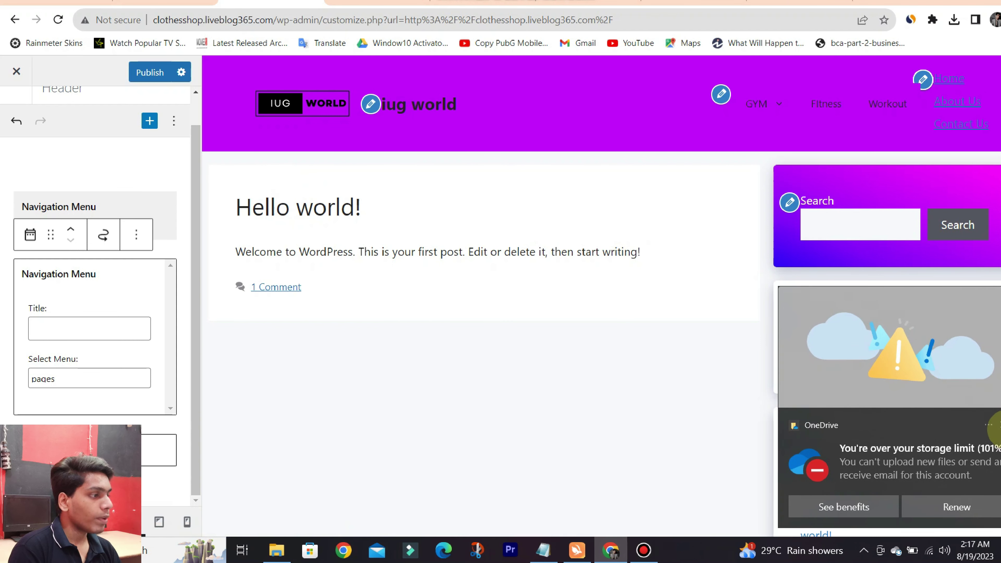
click(997, 425)
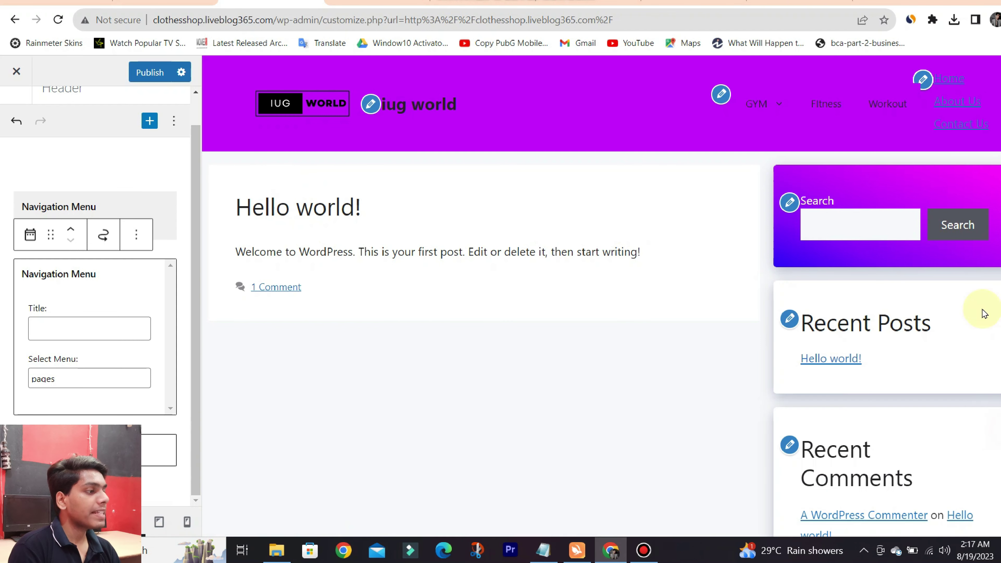
click(950, 125)
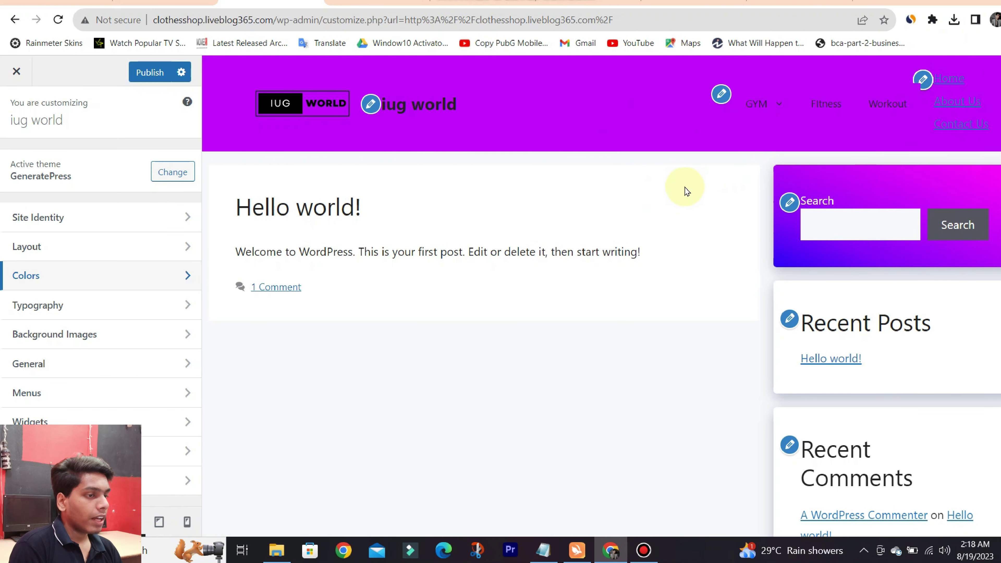
click(140, 72)
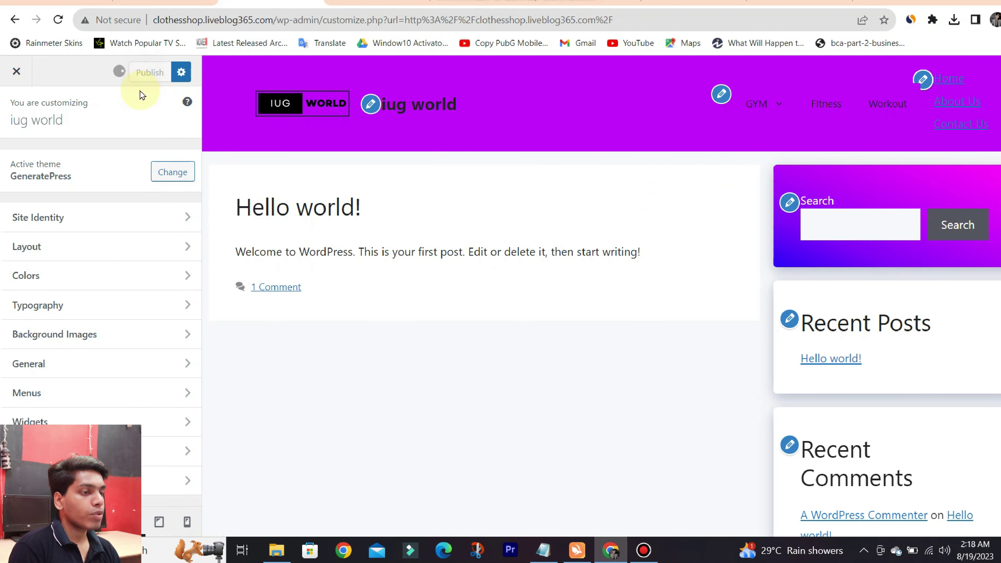
click(15, 72)
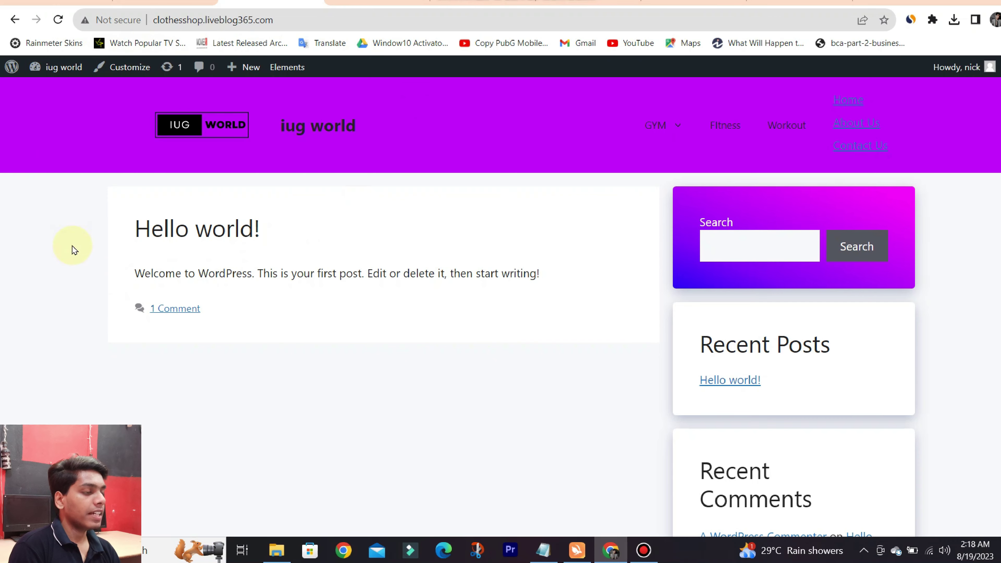
- Reopen the Customizer's Site Identity settings, set the logo width to 250 px, and publish
scroll(487, 217, down, 2)
scroll(482, 217, up, 2)
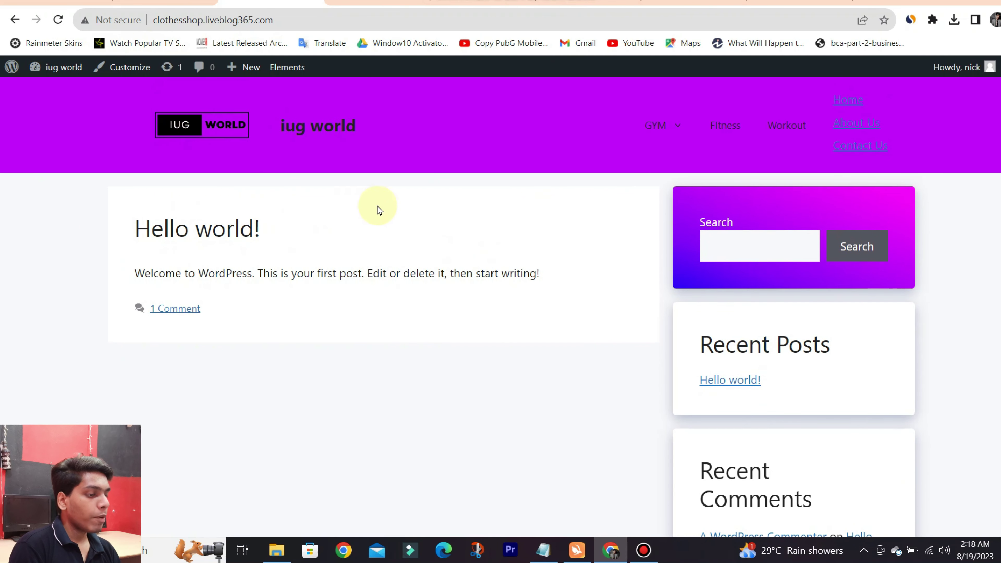
scroll(379, 210, down, 3)
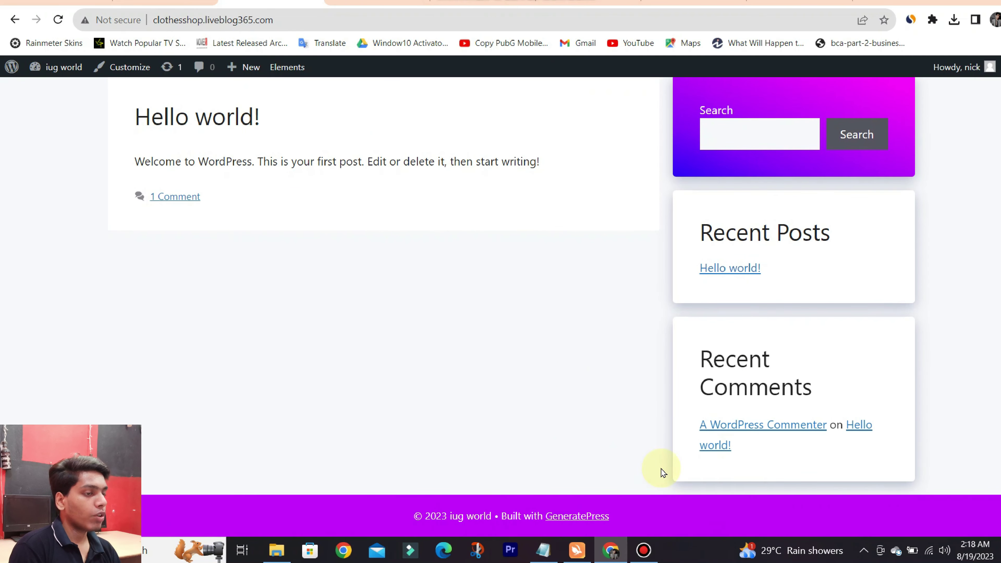
scroll(662, 471, up, 3)
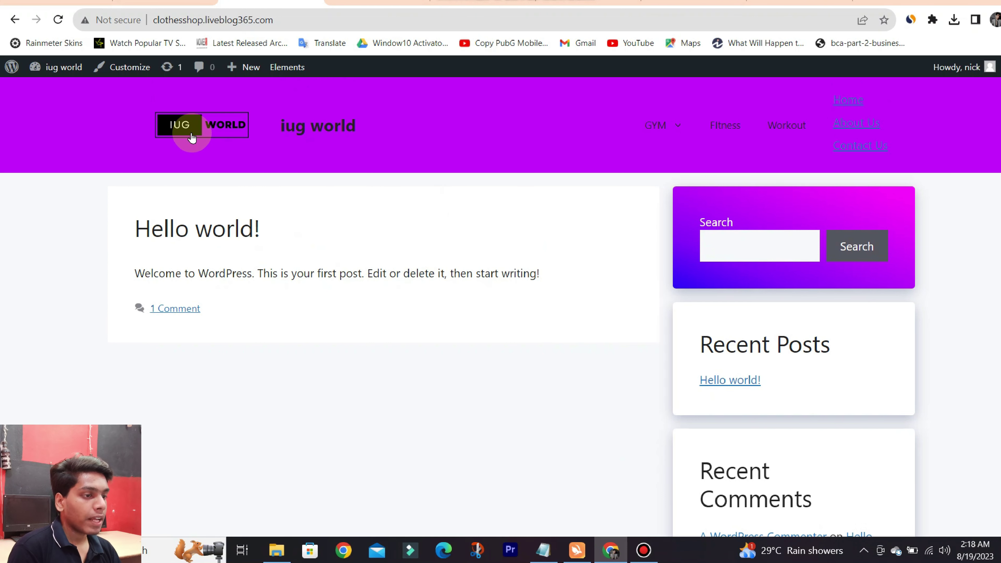
click(127, 66)
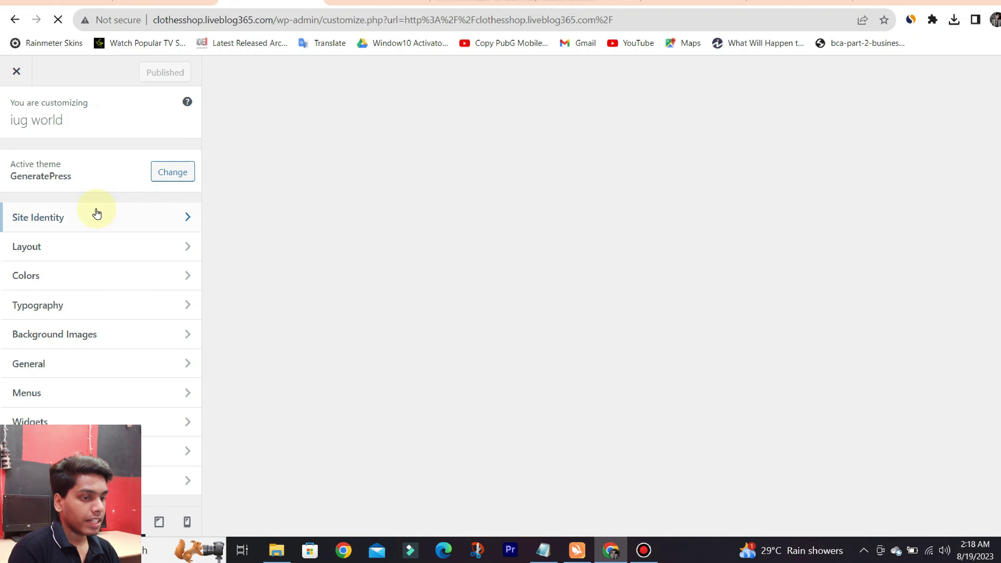
click(97, 218)
scroll(114, 244, down, 3)
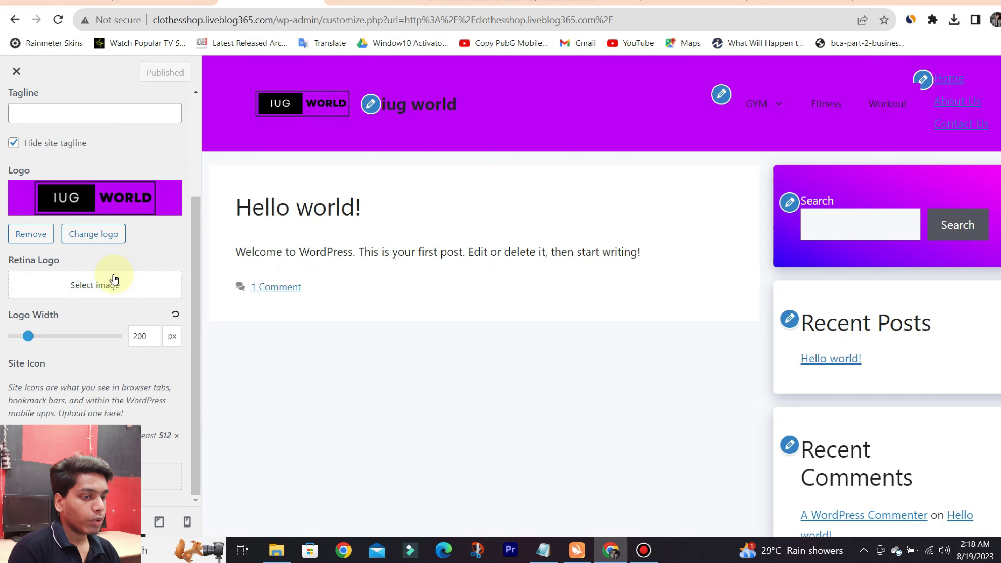
mouse_move(25, 339)
mouse_down()
mouse_move(49, 335)
mouse_move(11, 335)
mouse_move(34, 335)
mouse_move(26, 331)
mouse_up()
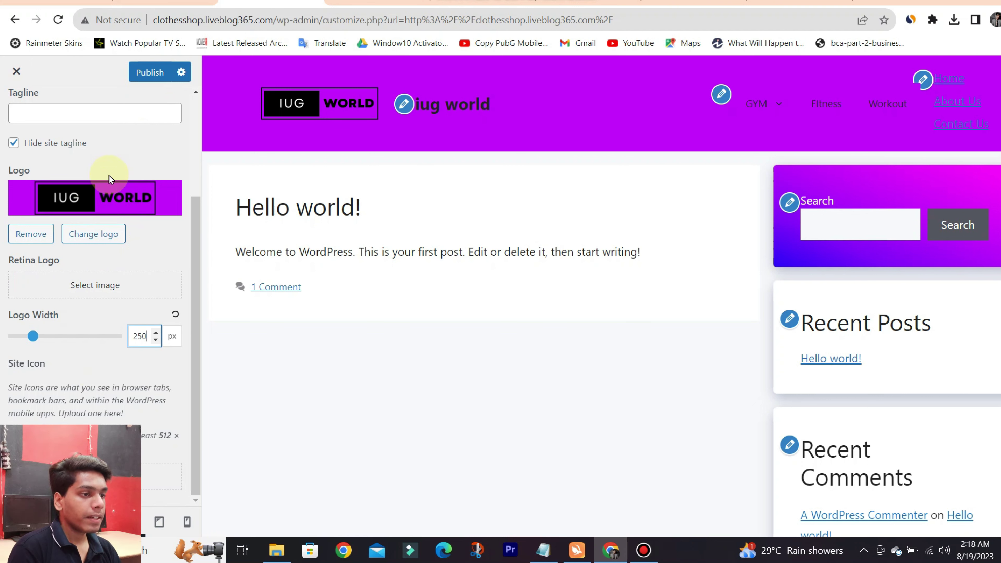
click(136, 74)
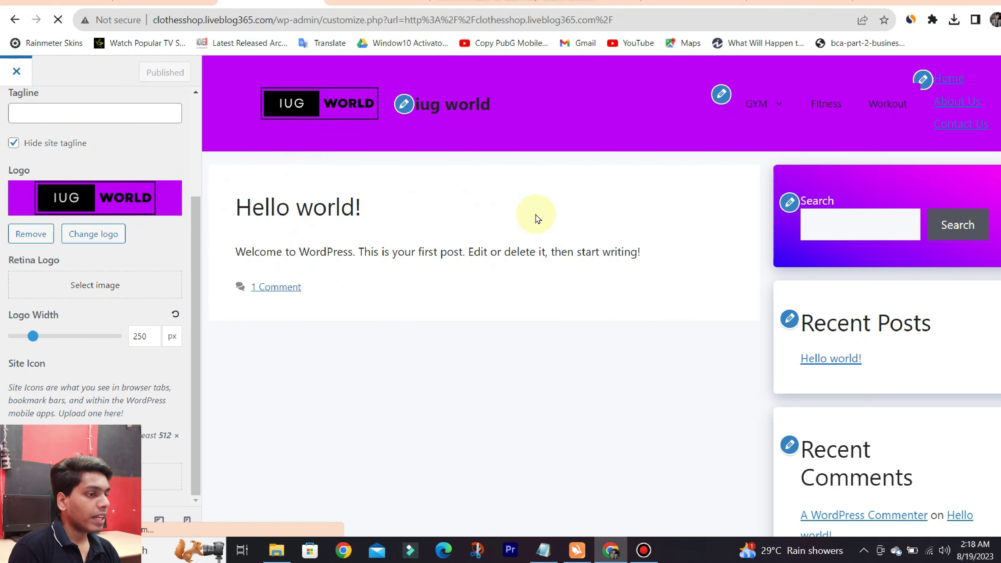
scroll(536, 218, down, 3)
scroll(537, 219, up, 3)
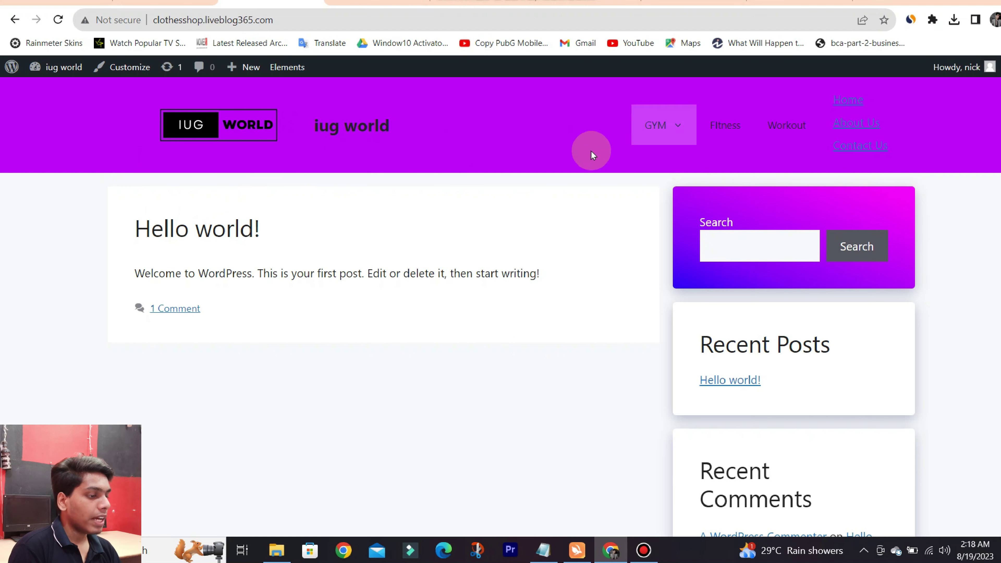
scroll(766, 226, down, 3)
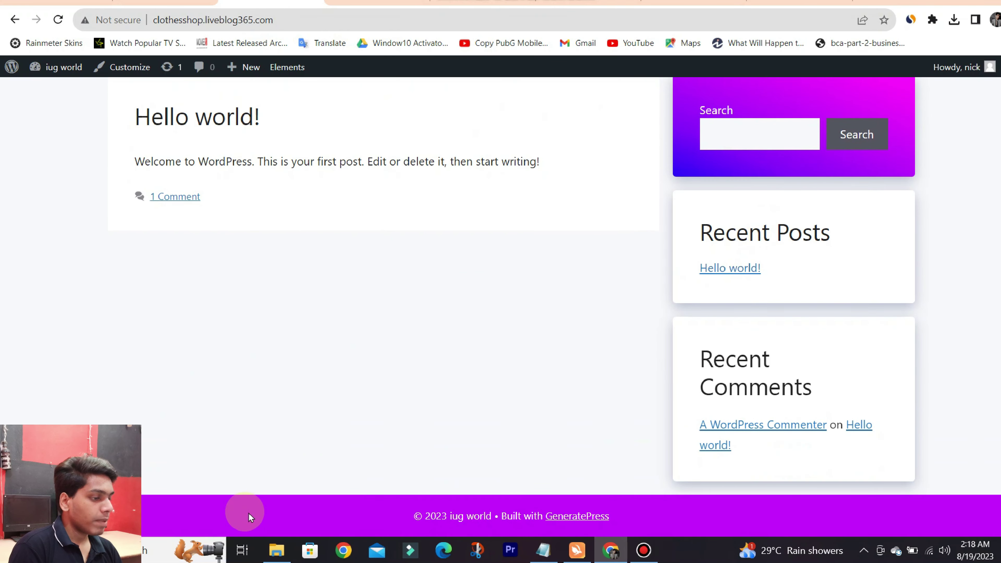
click(643, 551)
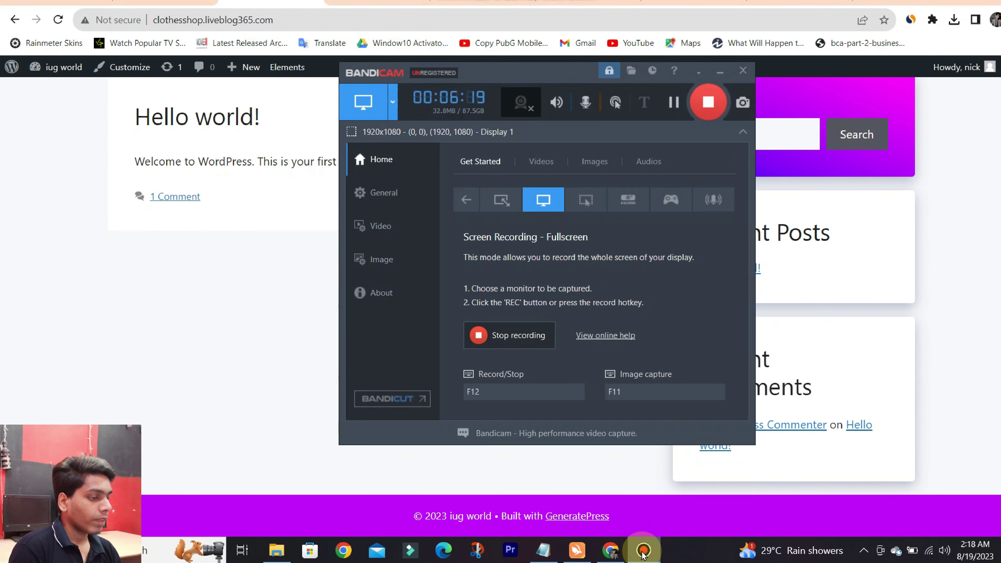
click(642, 552)
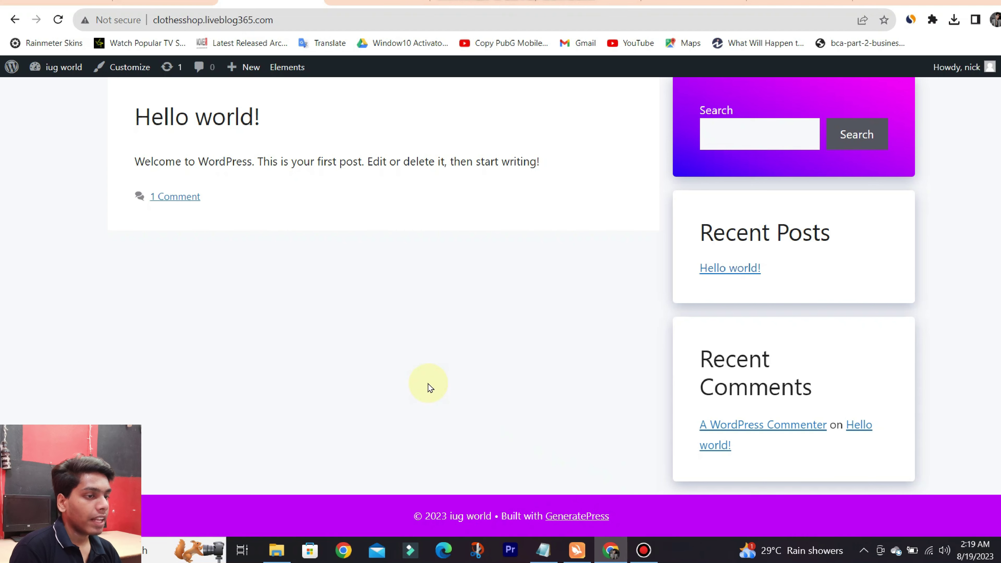
scroll(430, 387, up, 3)
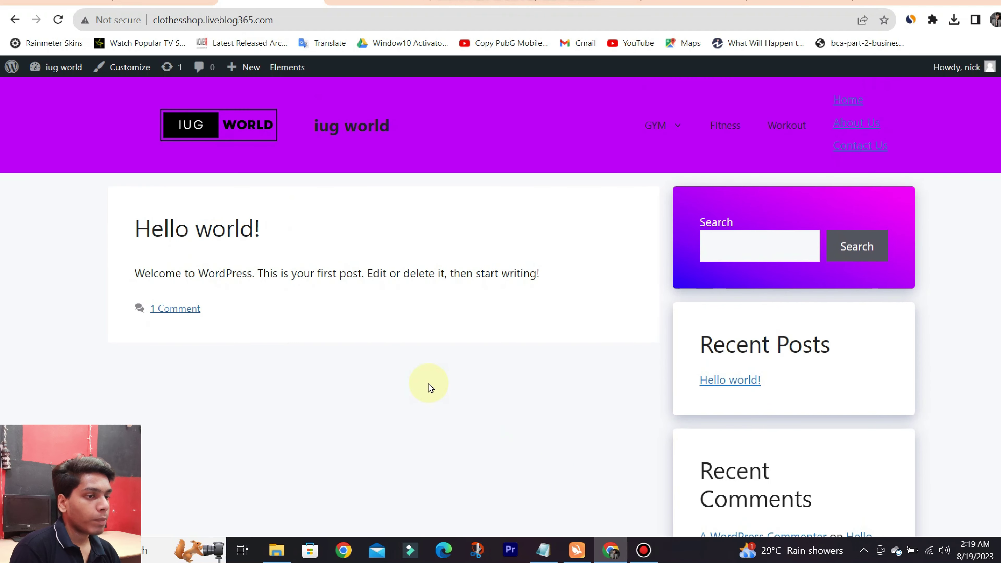
- Reopen the Customizer, set the footer's copyright text to iug world, and publish
click(119, 70)
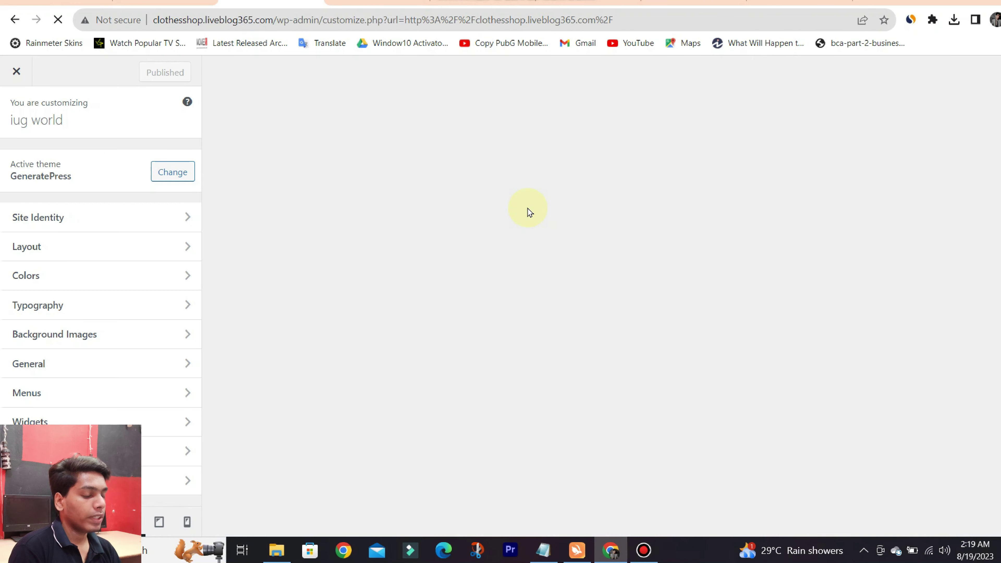
scroll(423, 377, down, 3)
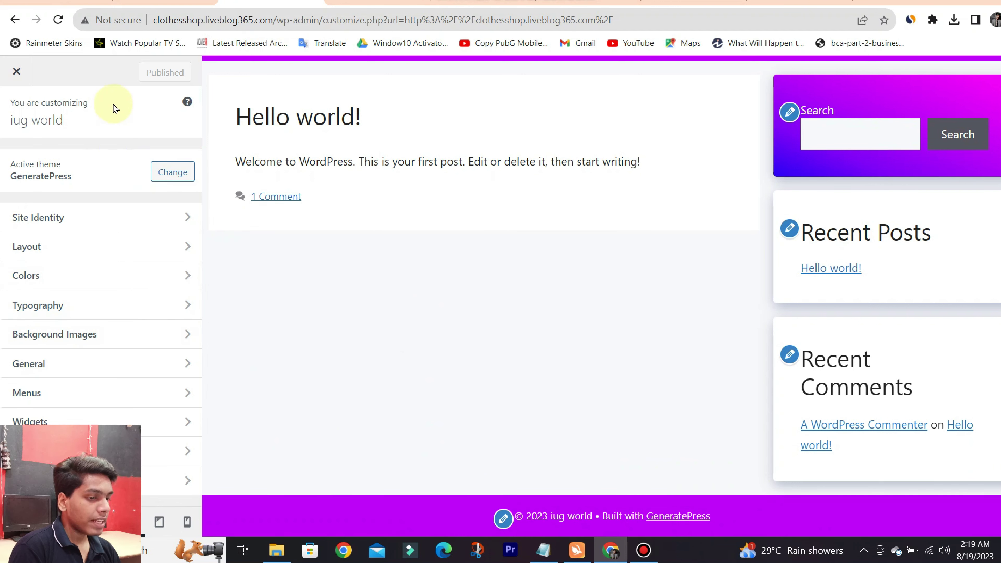
click(502, 520)
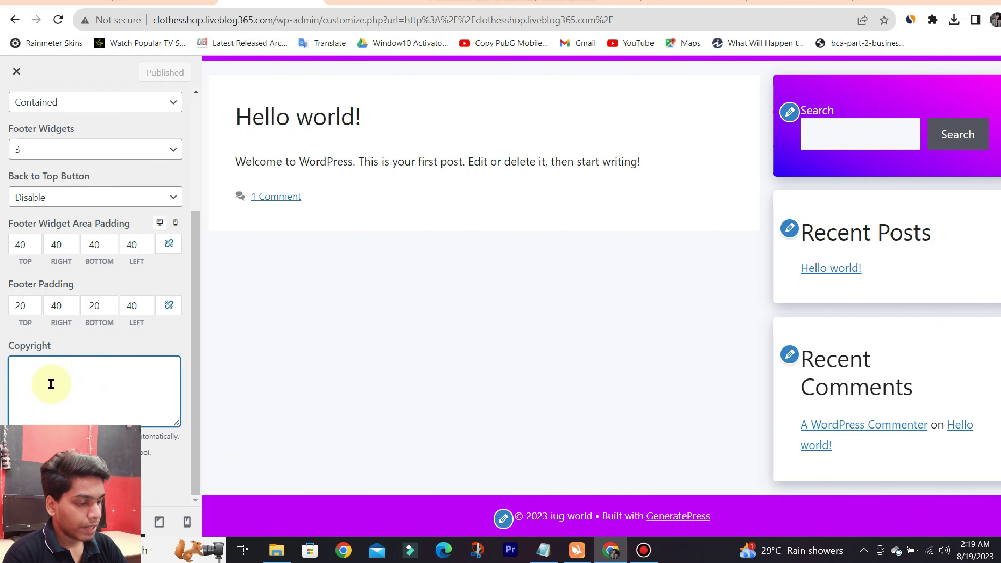
text(bui)
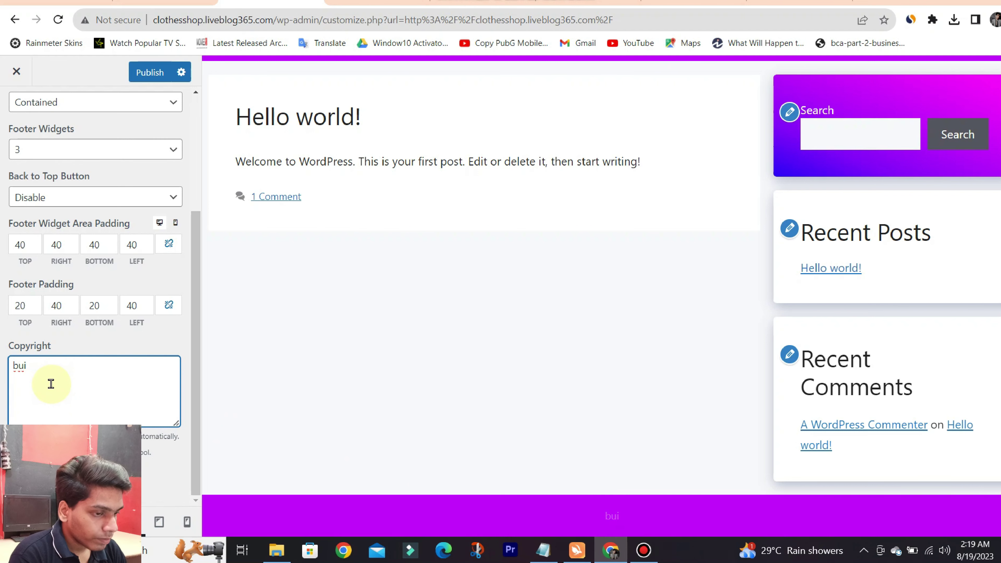
key(BackSpace)
key(BackSpace)
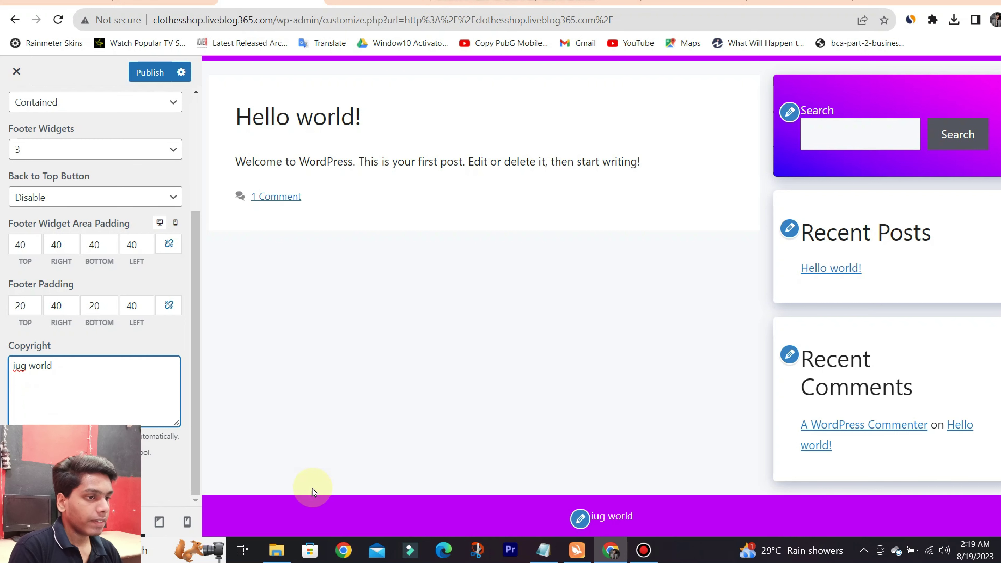
click(142, 73)
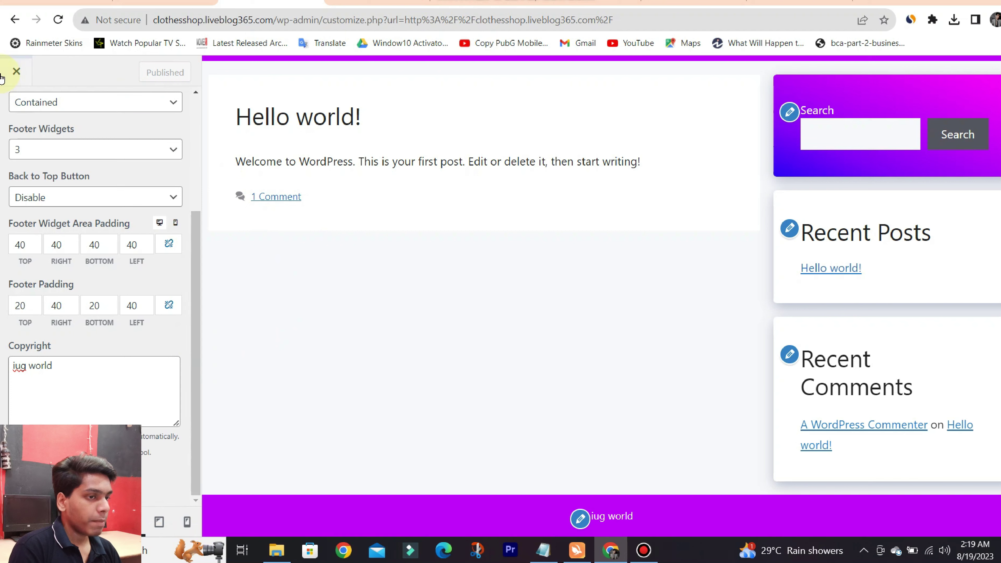
- Exit the Customizer to view the published site's footer and header, and reopen the Customizer at its Widgets settings
click(3, 82)
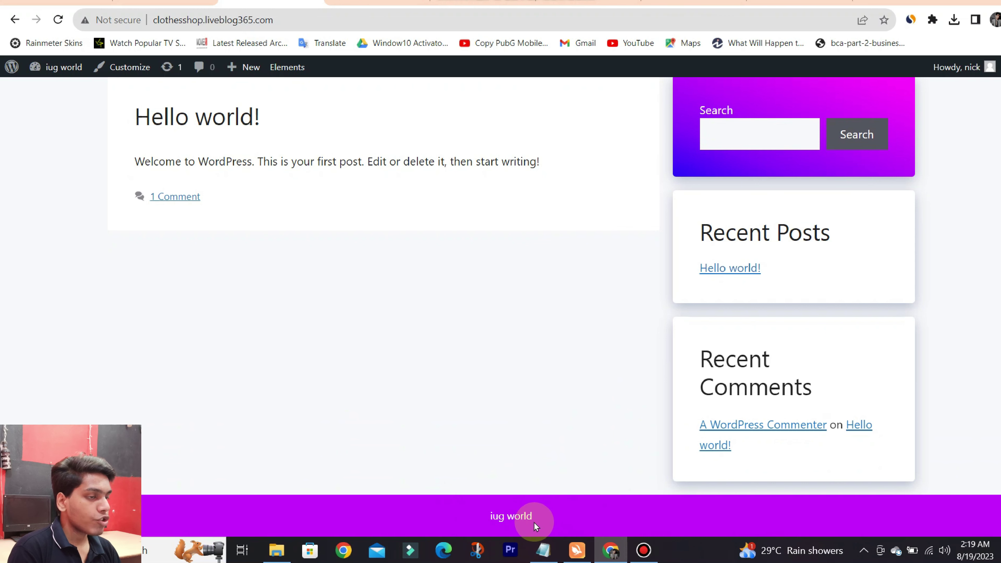
scroll(493, 496, up, 3)
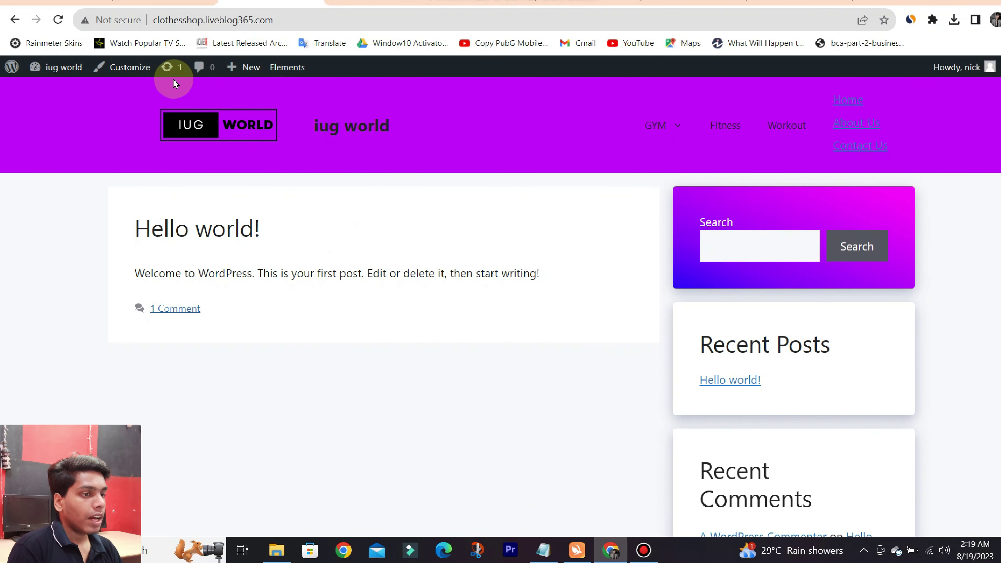
click(136, 70)
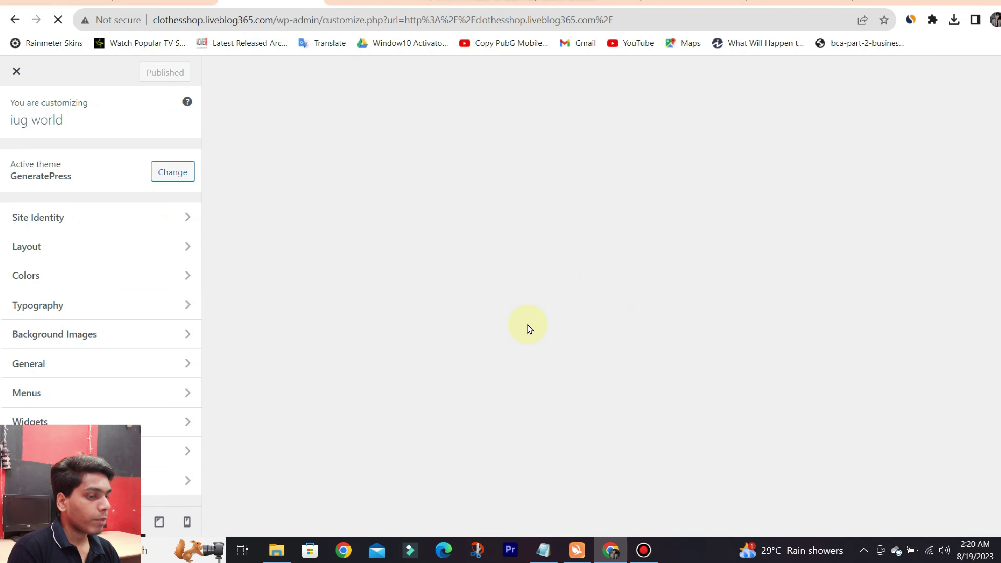
scroll(750, 366, down, 3)
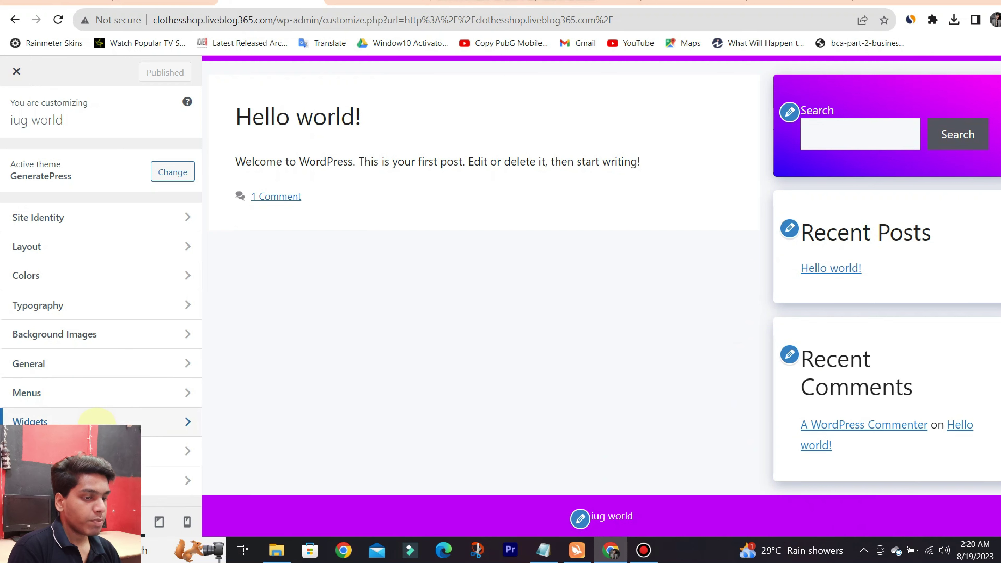
click(95, 421)
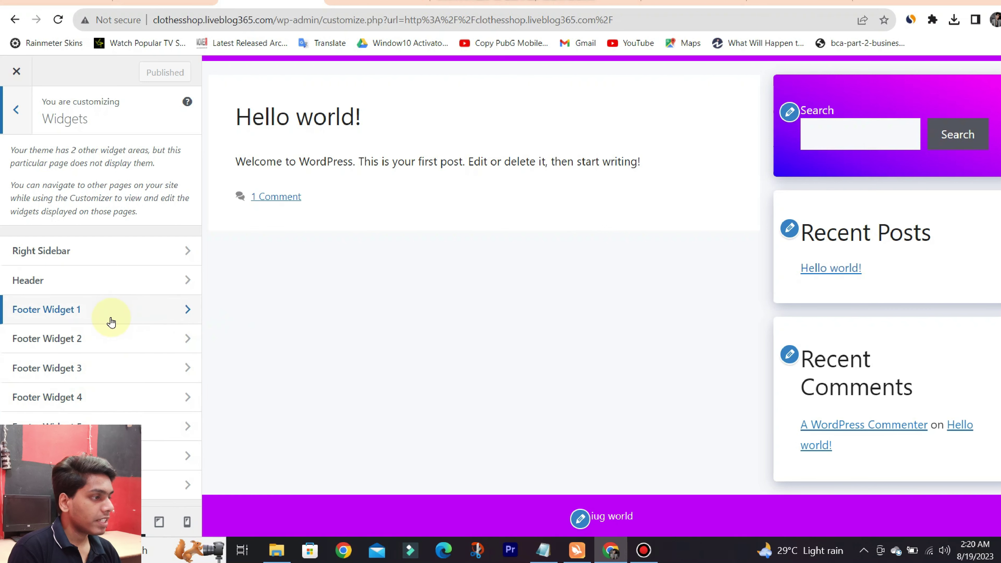
scroll(800, 363, up, 1)
scroll(800, 363, up, 1)
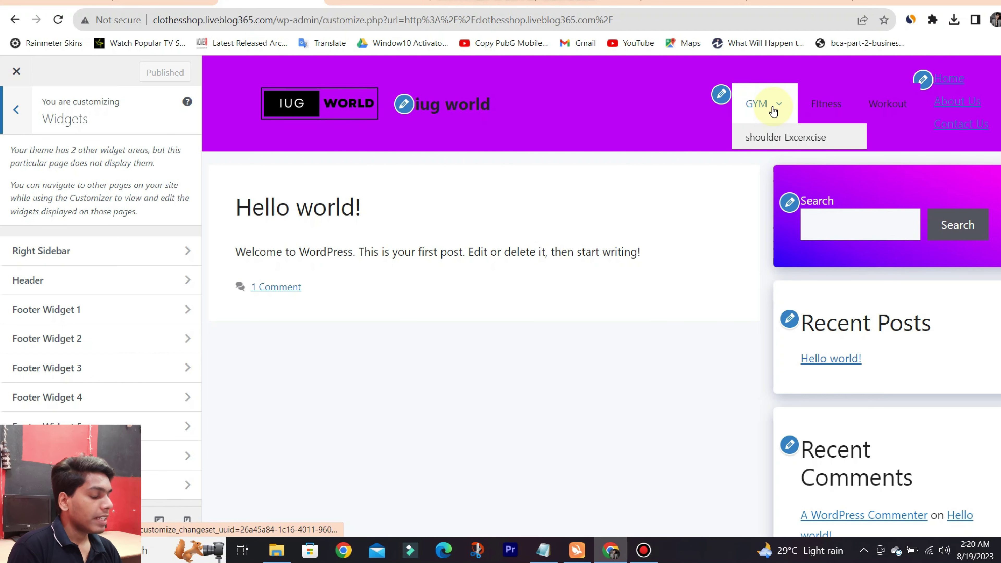
scroll(876, 125, down, 2)
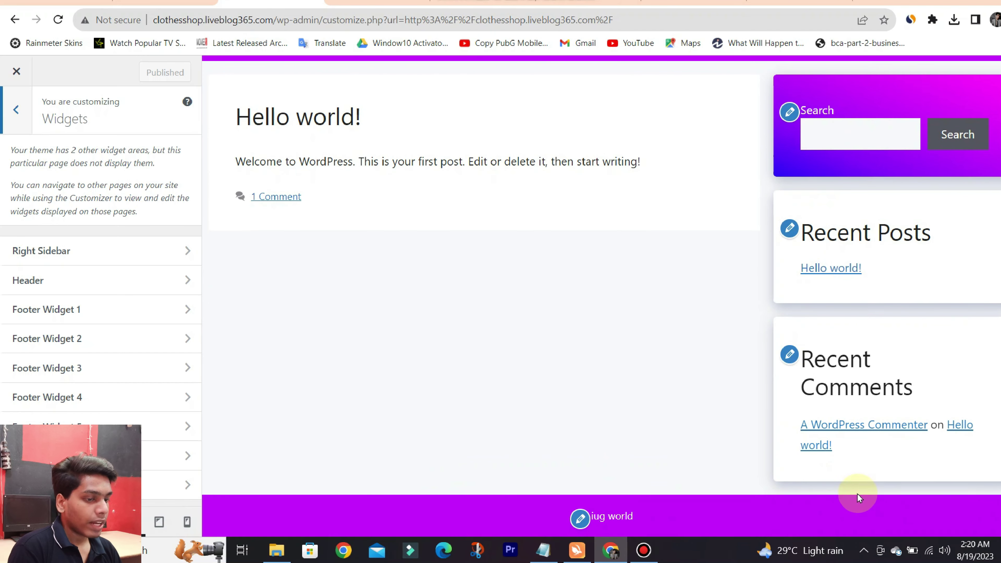
- Add a Navigation Menu widget to the Footer Bar widget area and set it to the pages menu
click(102, 455)
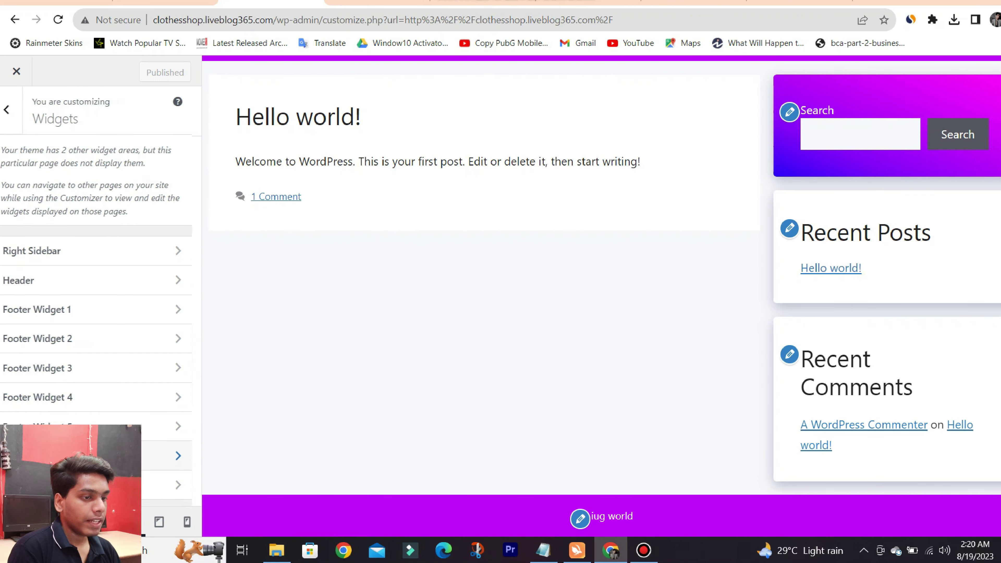
click(94, 242)
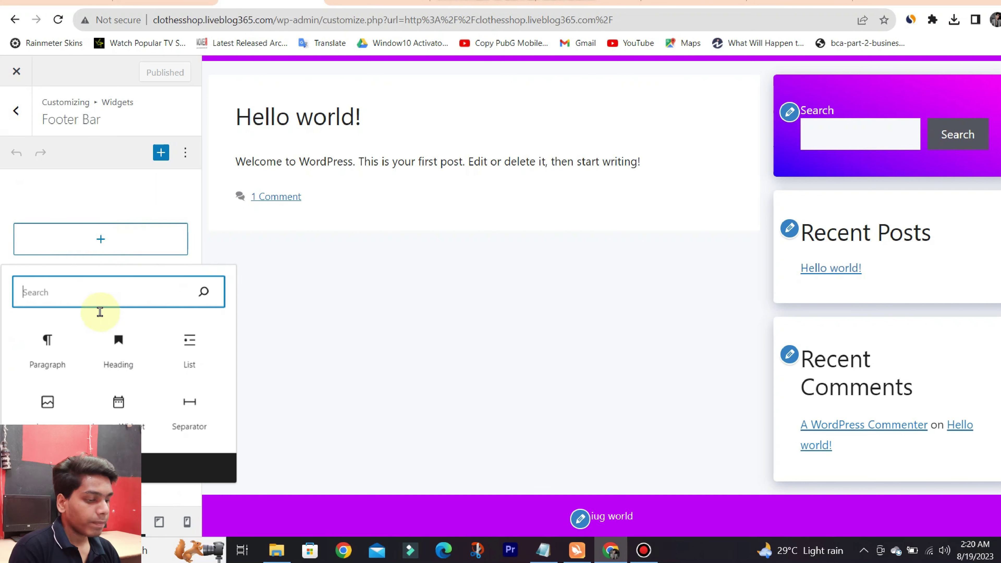
text(na)
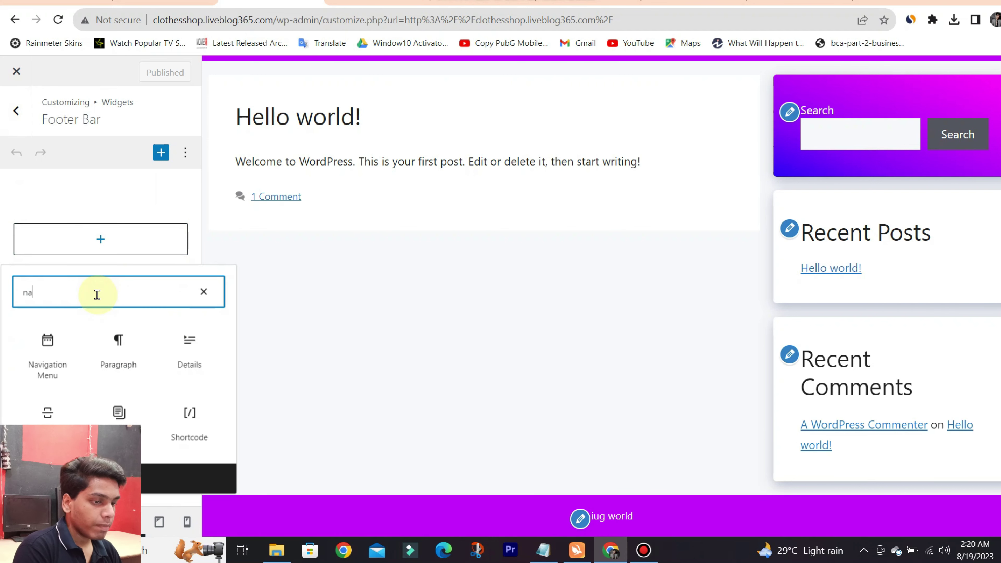
text(vi)
click(44, 355)
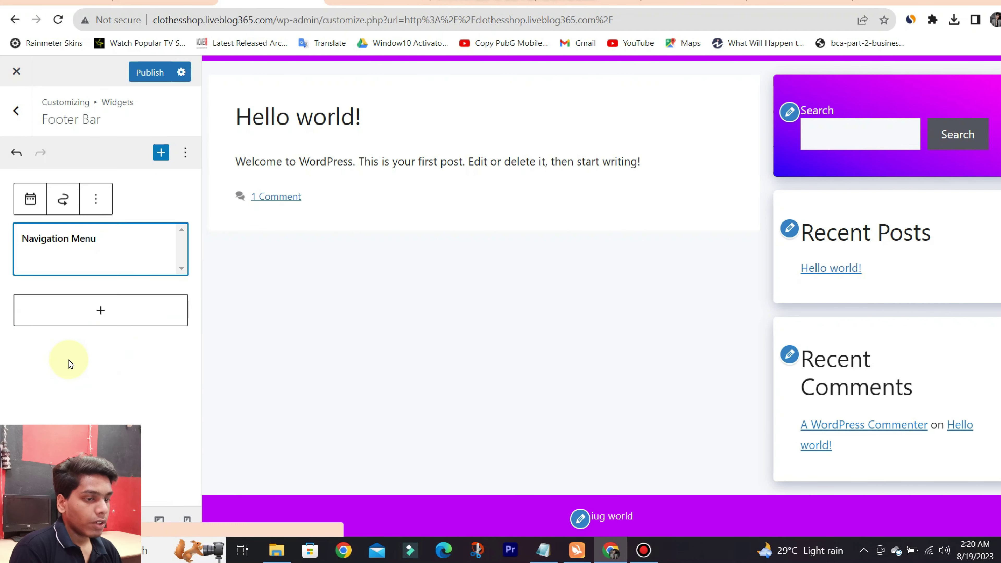
click(91, 341)
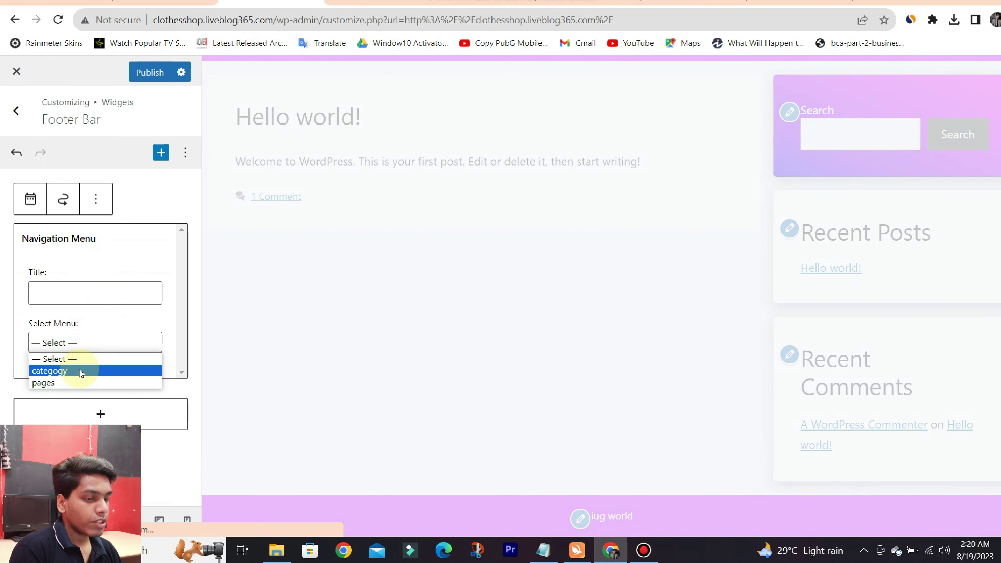
click(74, 382)
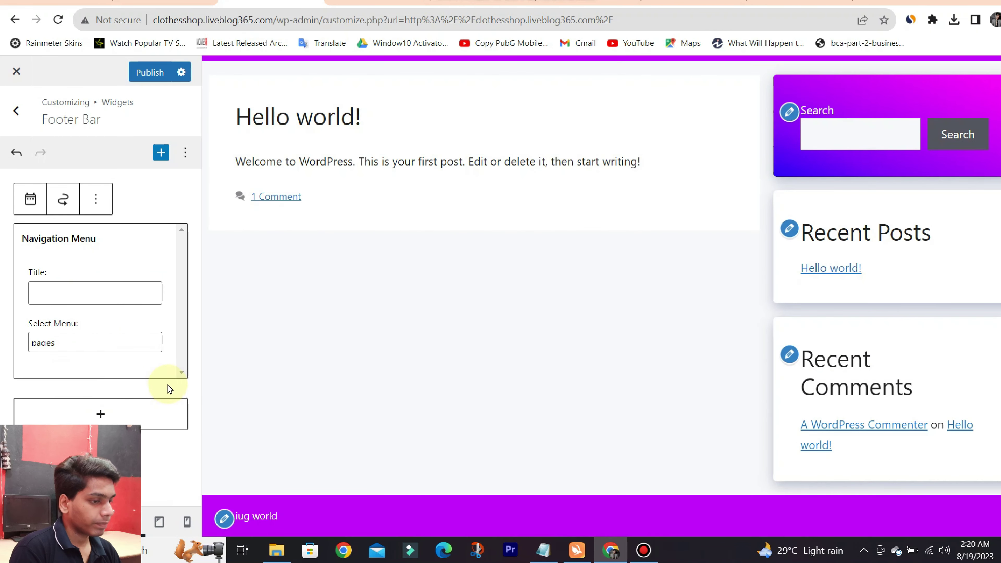